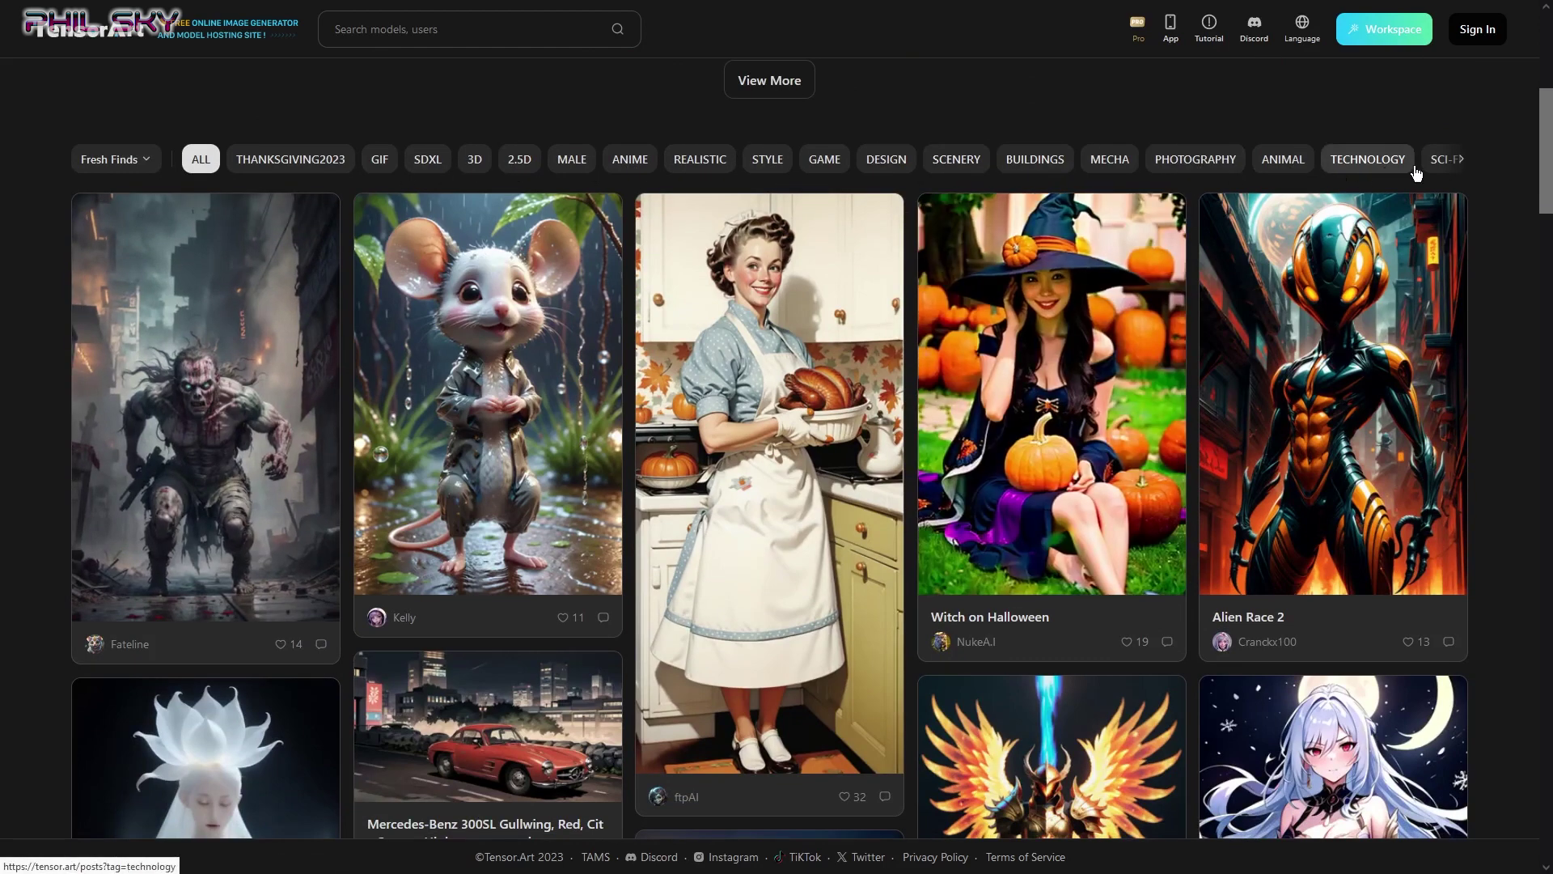
Show more of the gallery's category tags and browse the community image posts for an example to inspect
left_click(1461, 159)
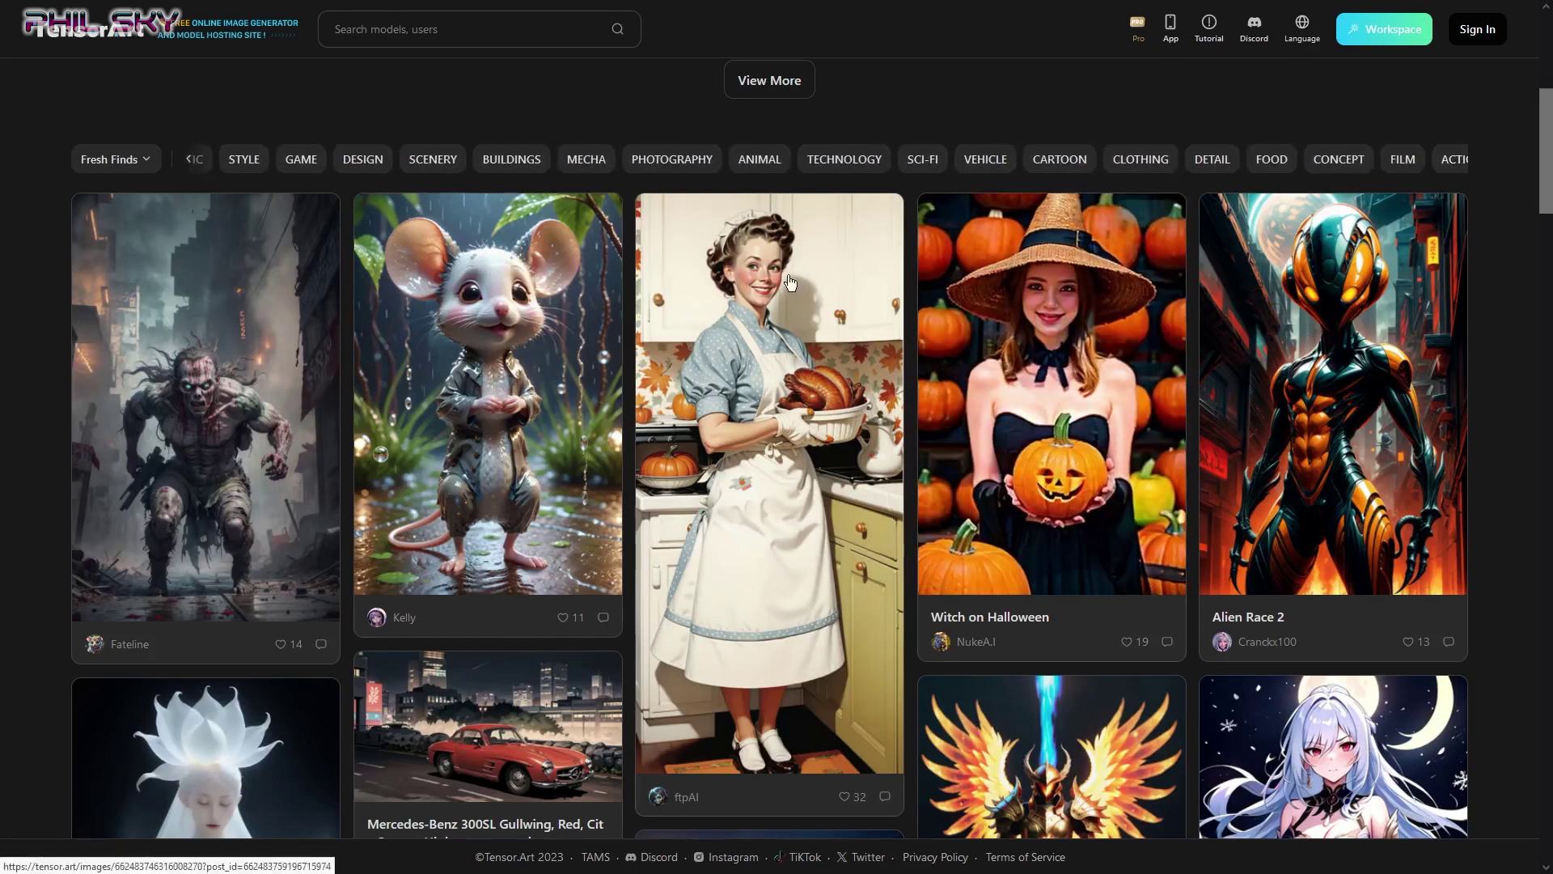
scroll(952, 525, "down", 4)
scroll(952, 525, "down", 13)
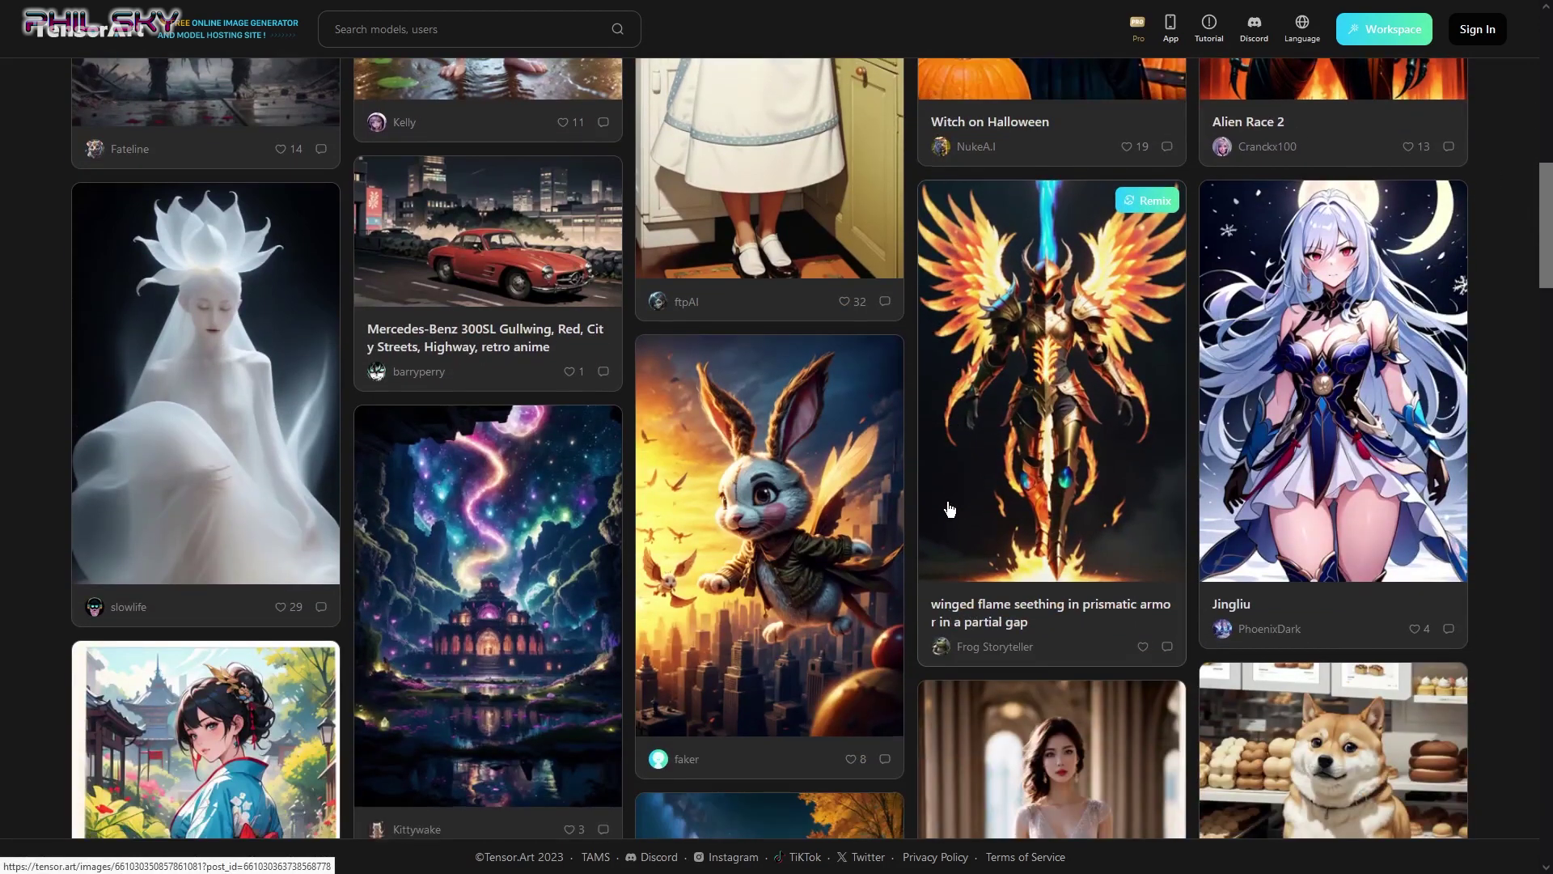
scroll(943, 496, "down", 10)
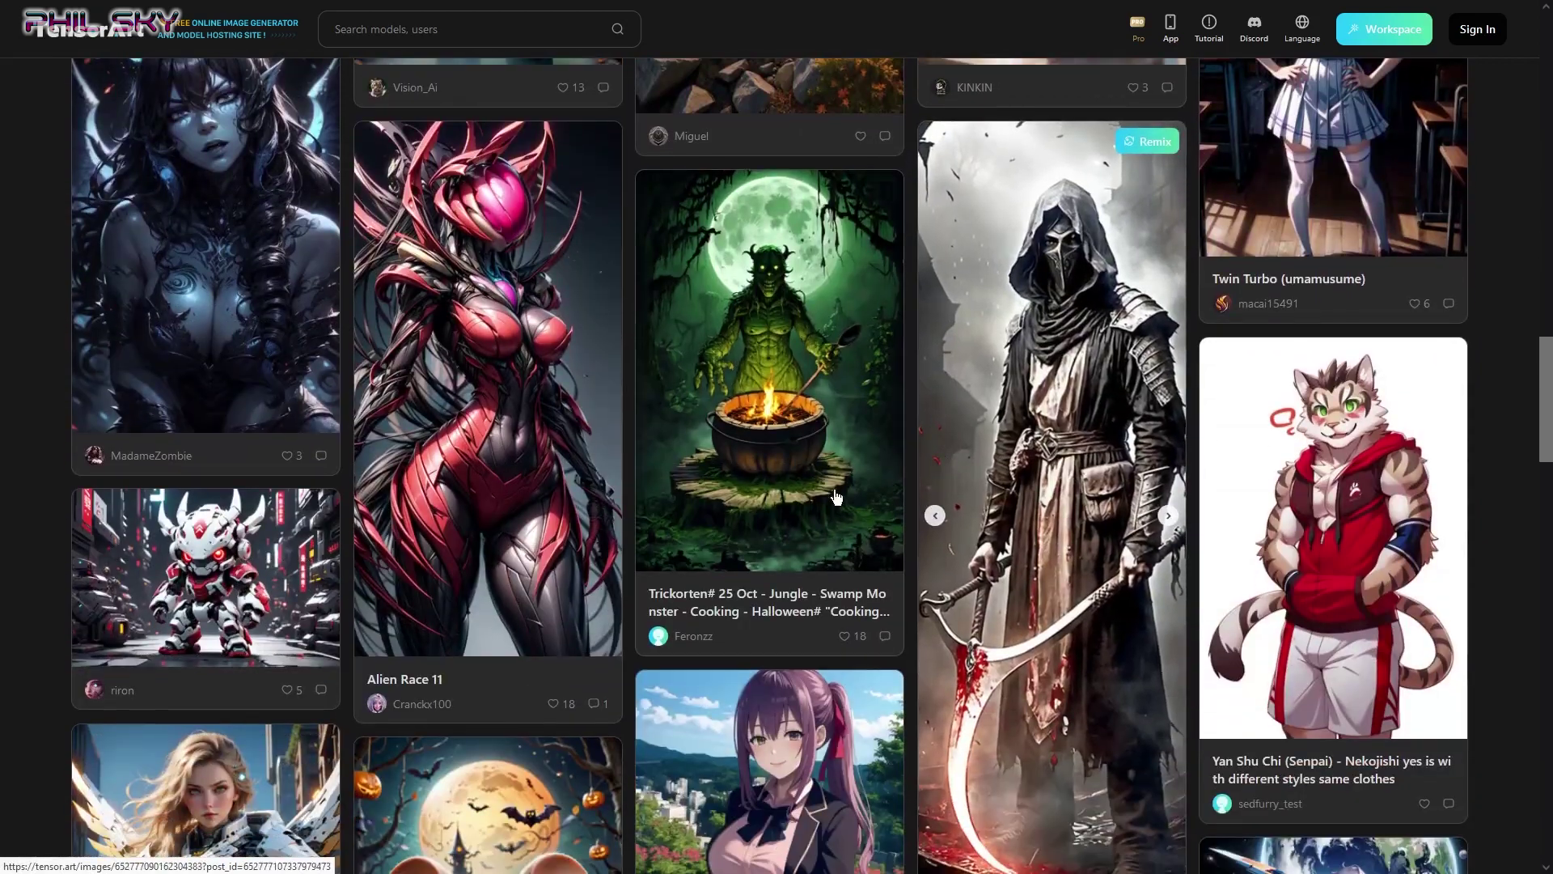
scroll(927, 503, "down", 12)
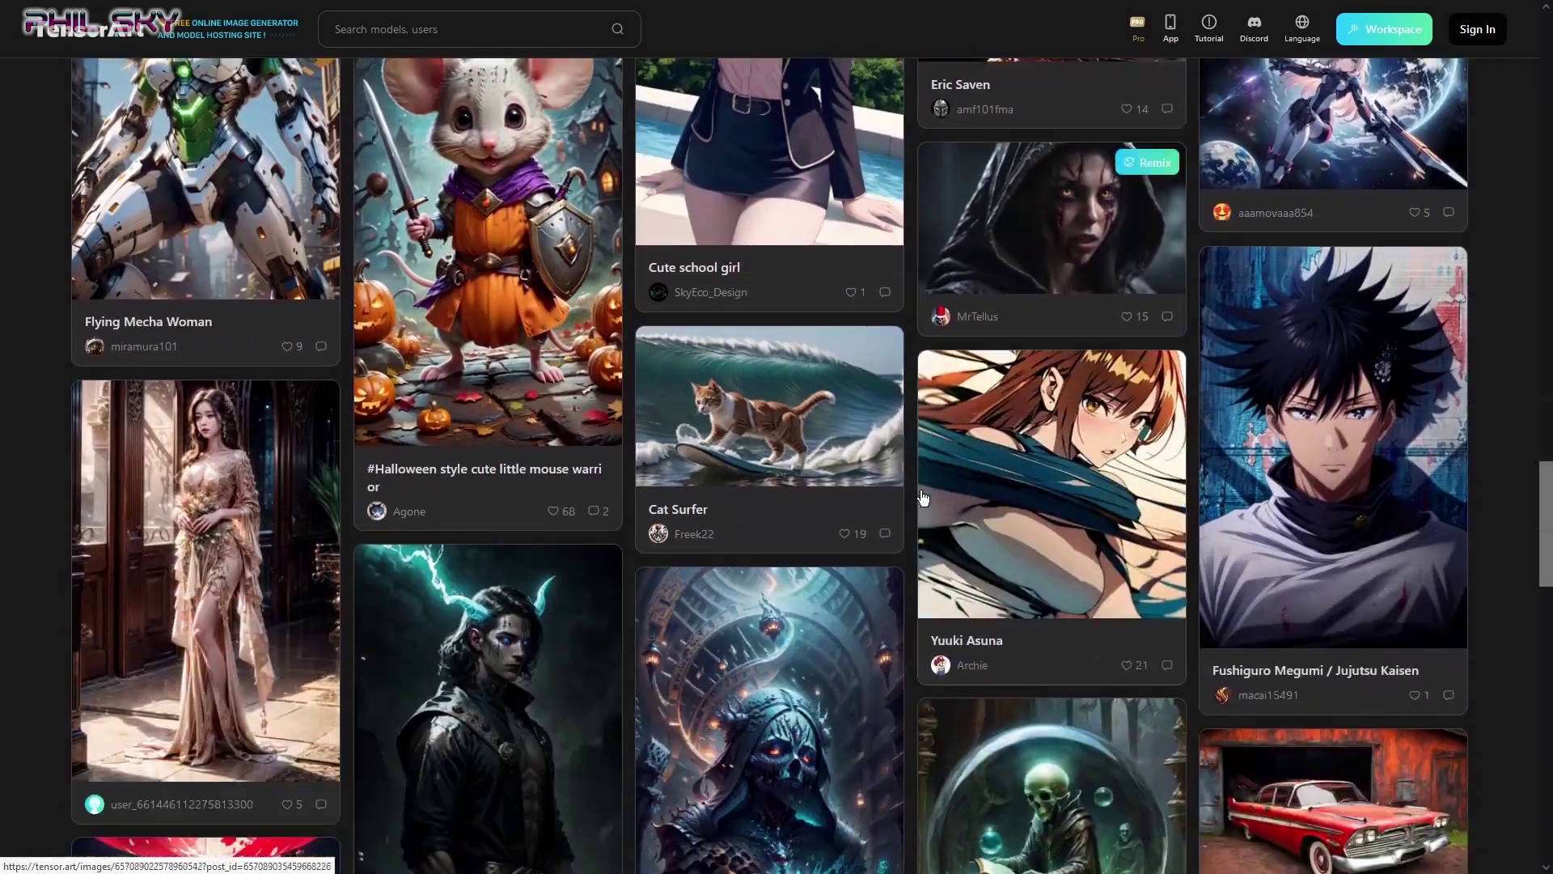
scroll(904, 486, "down", 7)
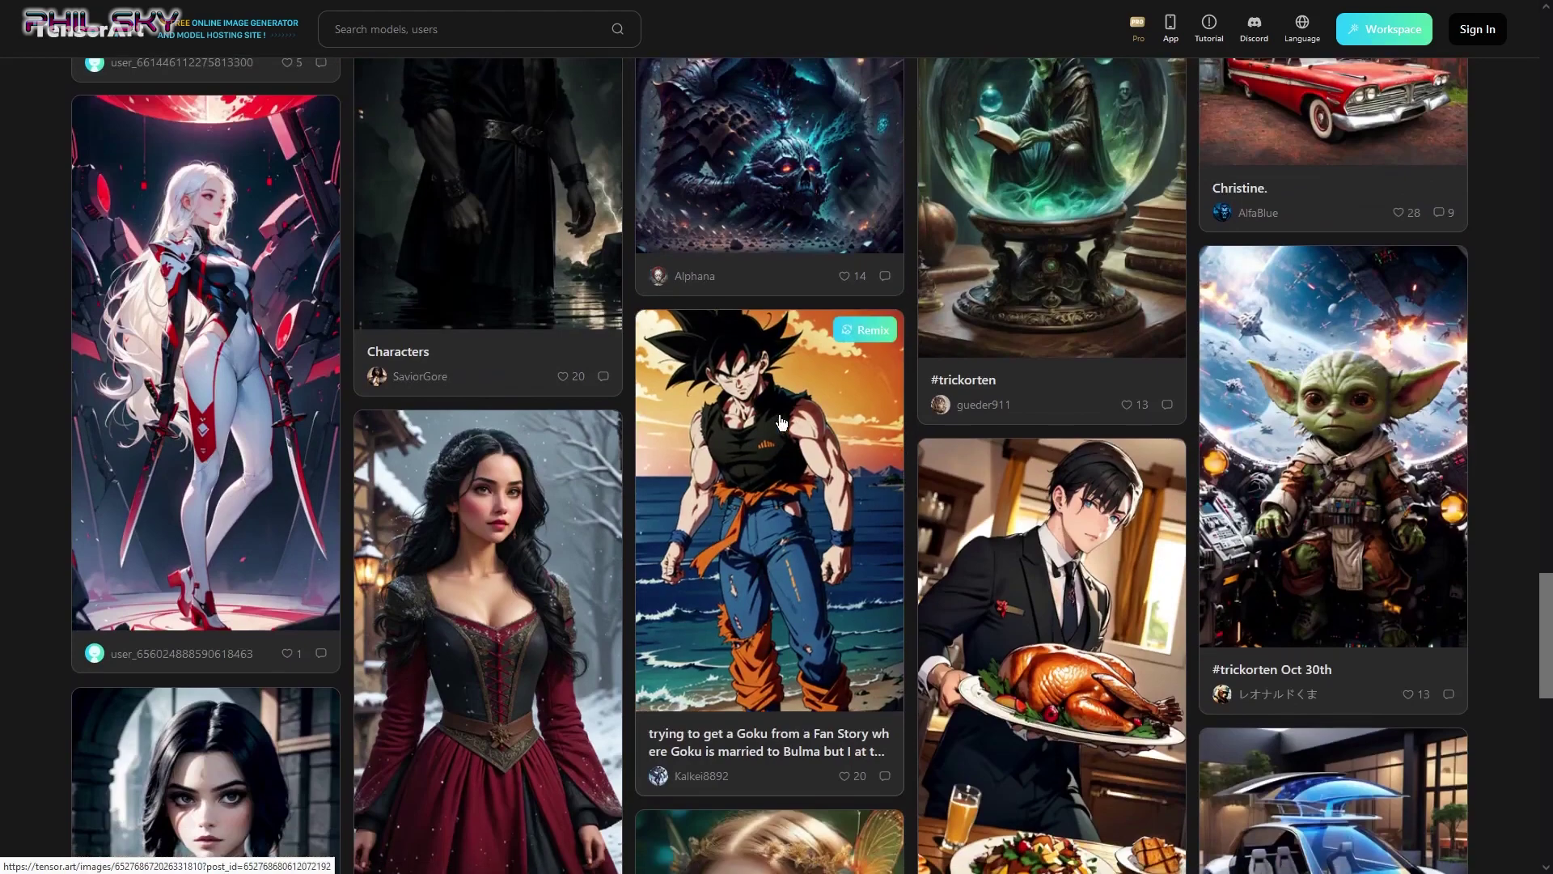
scroll(920, 495, "up", 9)
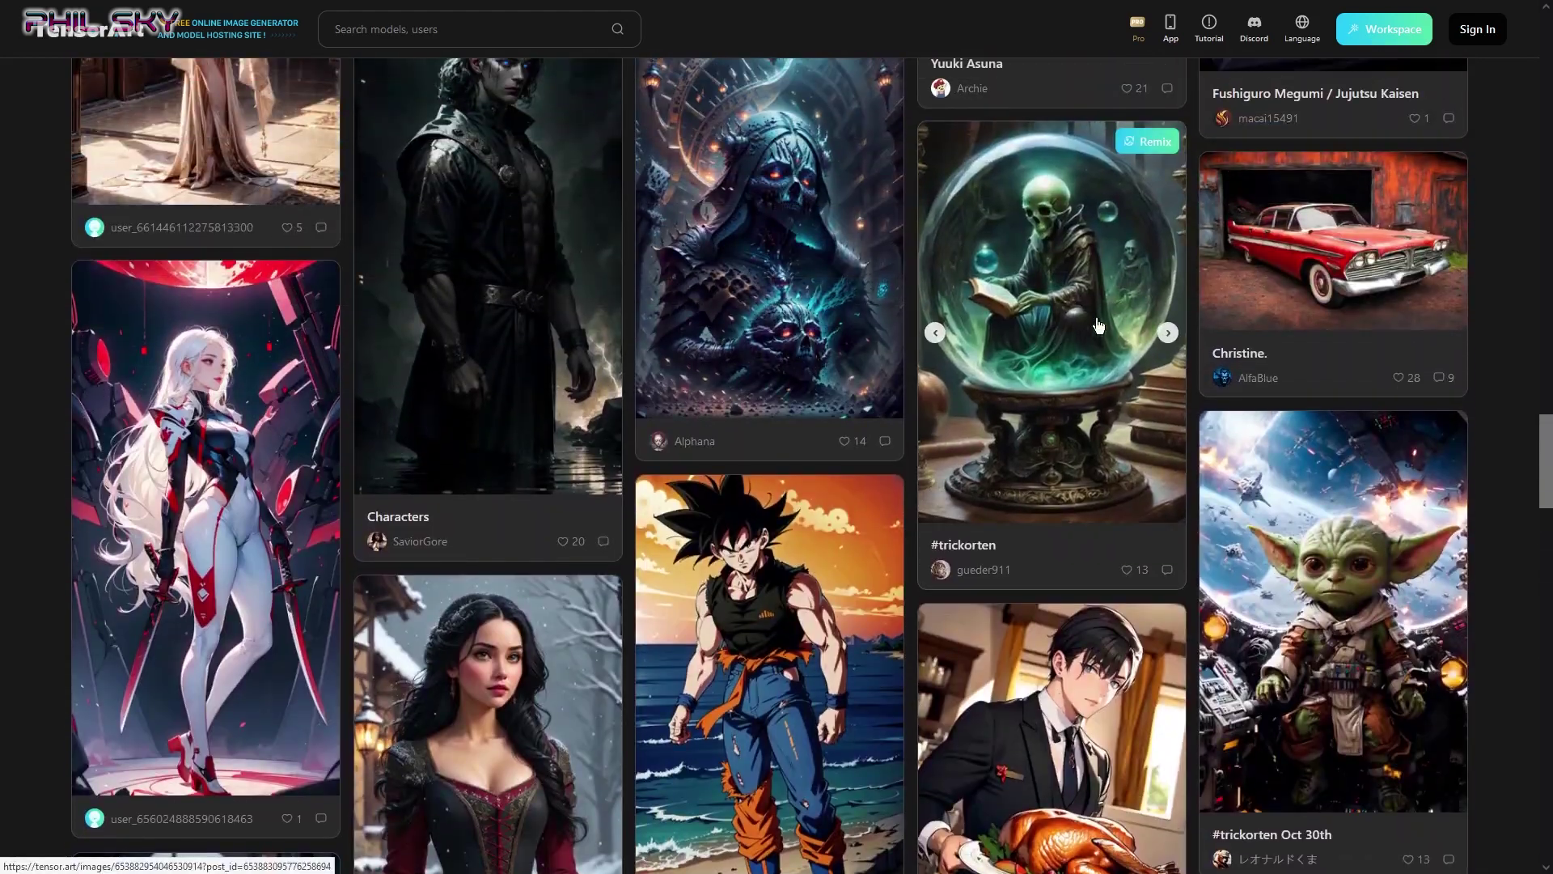
Inspect the #trickorten crystal ball post's images, models and prompts across its first few pictures, and close it
left_click(1076, 310)
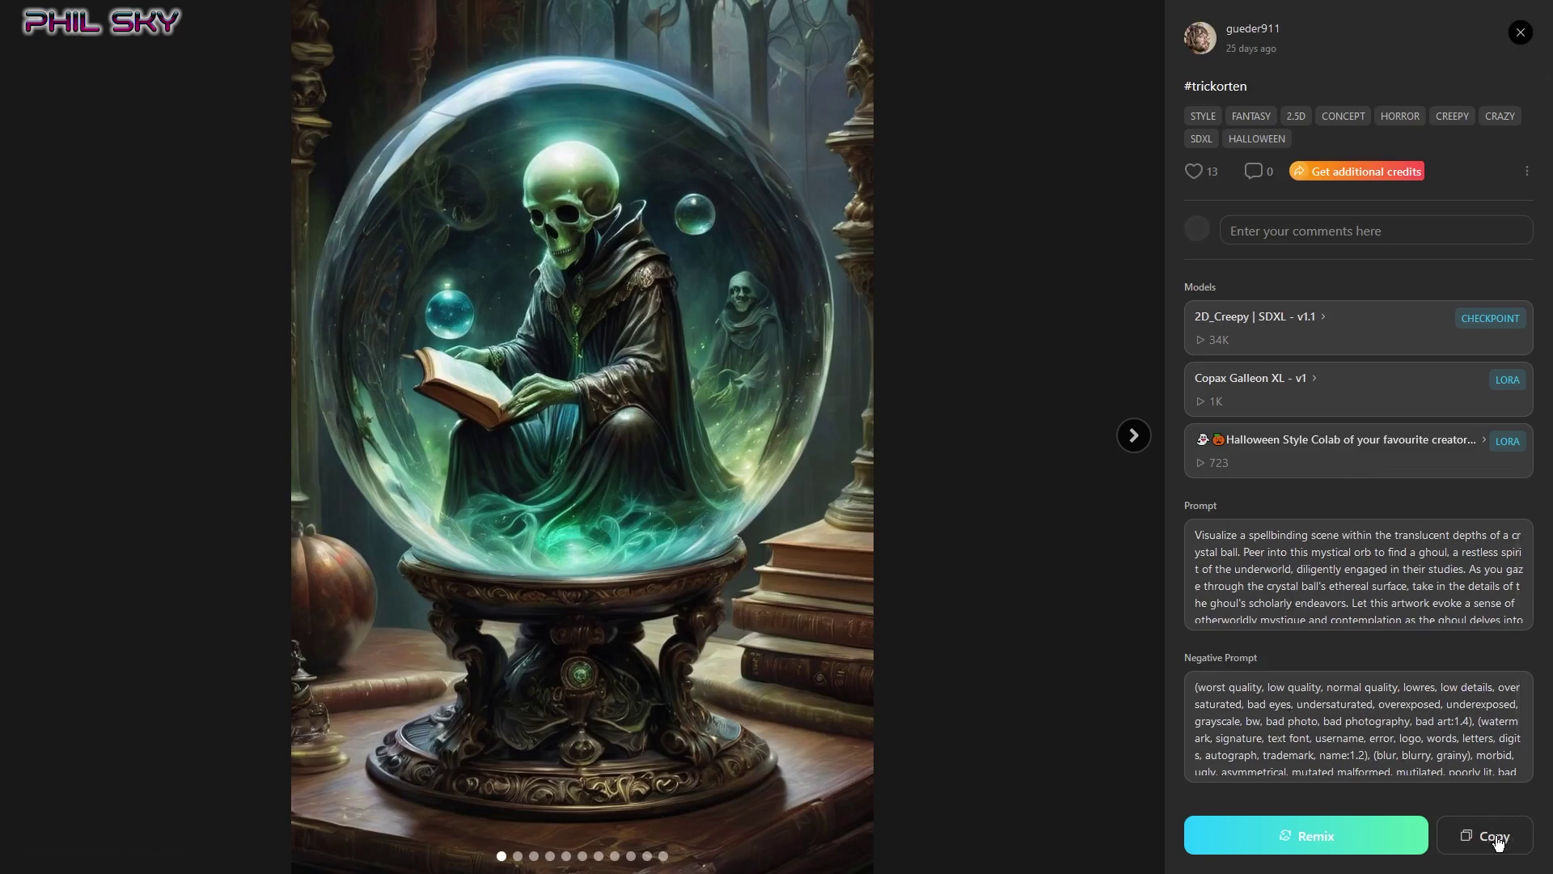
left_click(1134, 439)
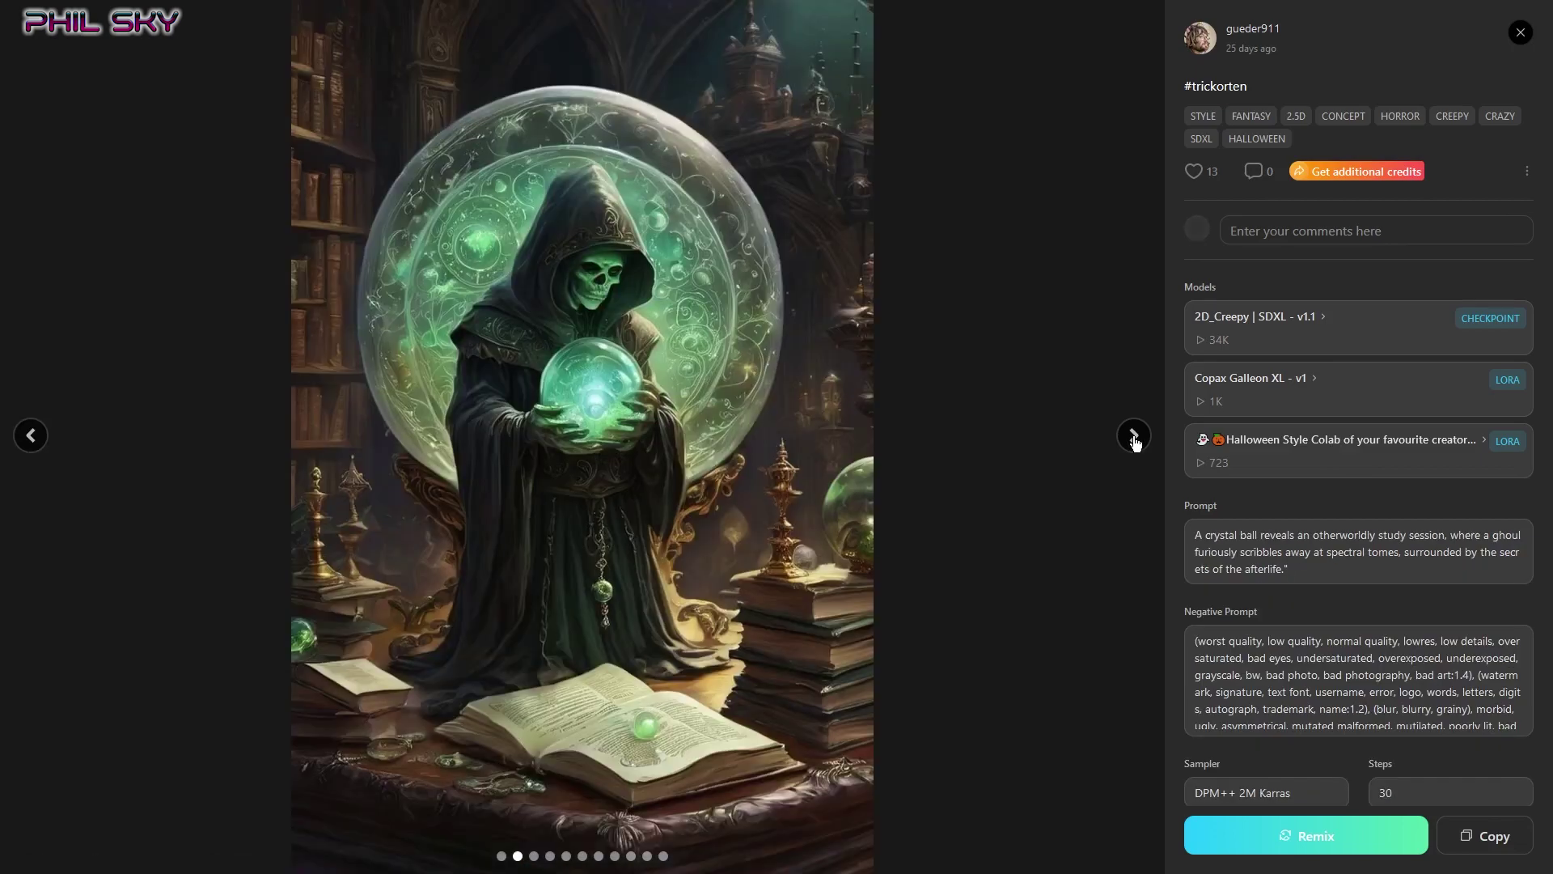
left_click(1133, 437)
left_click(1133, 437)
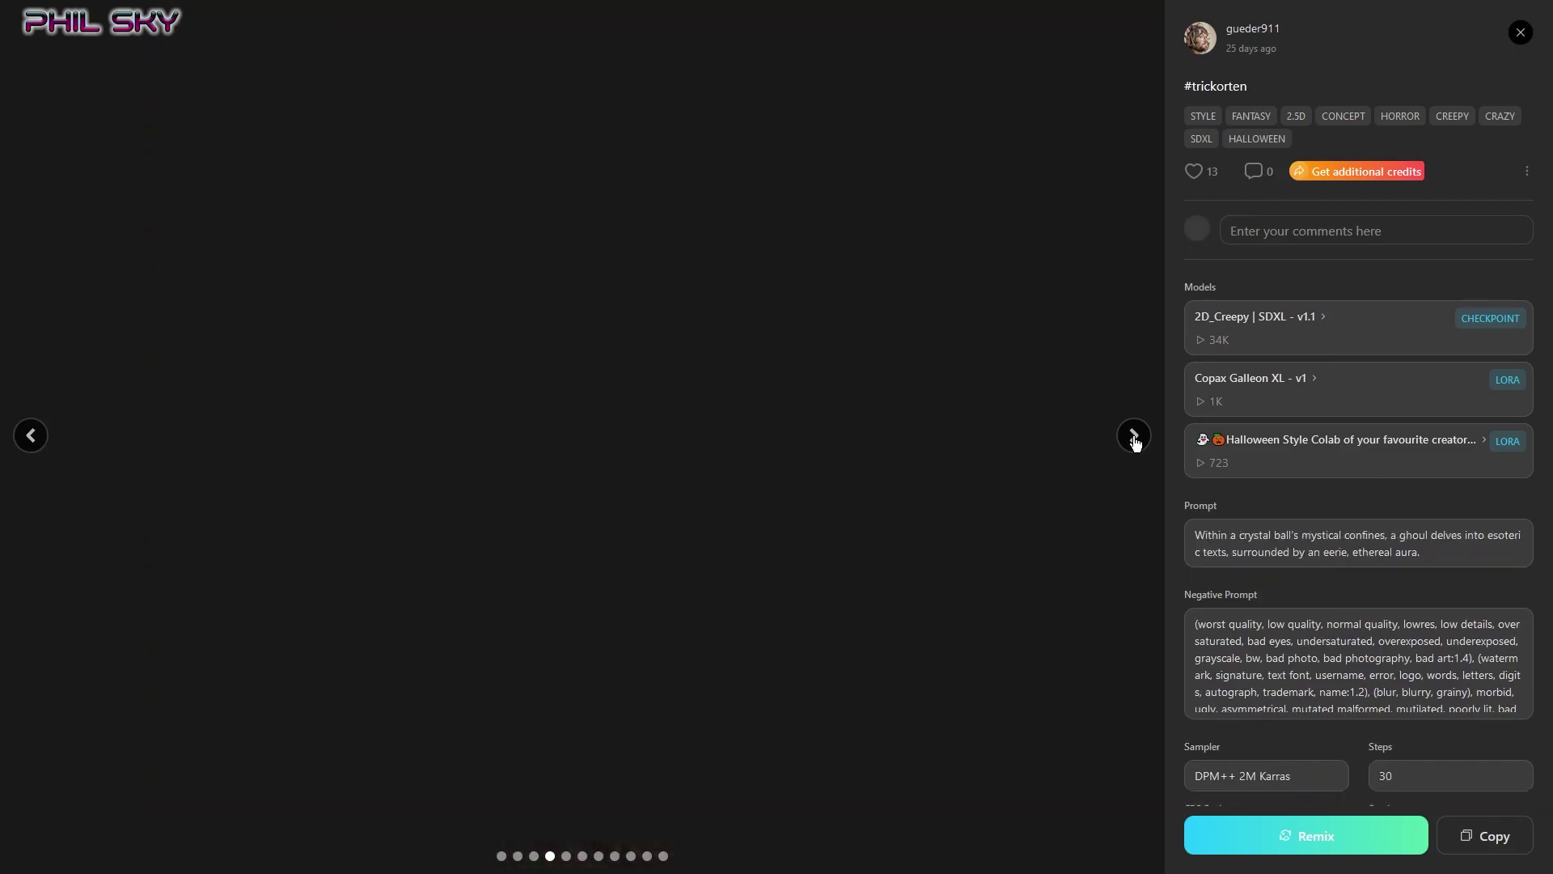
left_click(1518, 33)
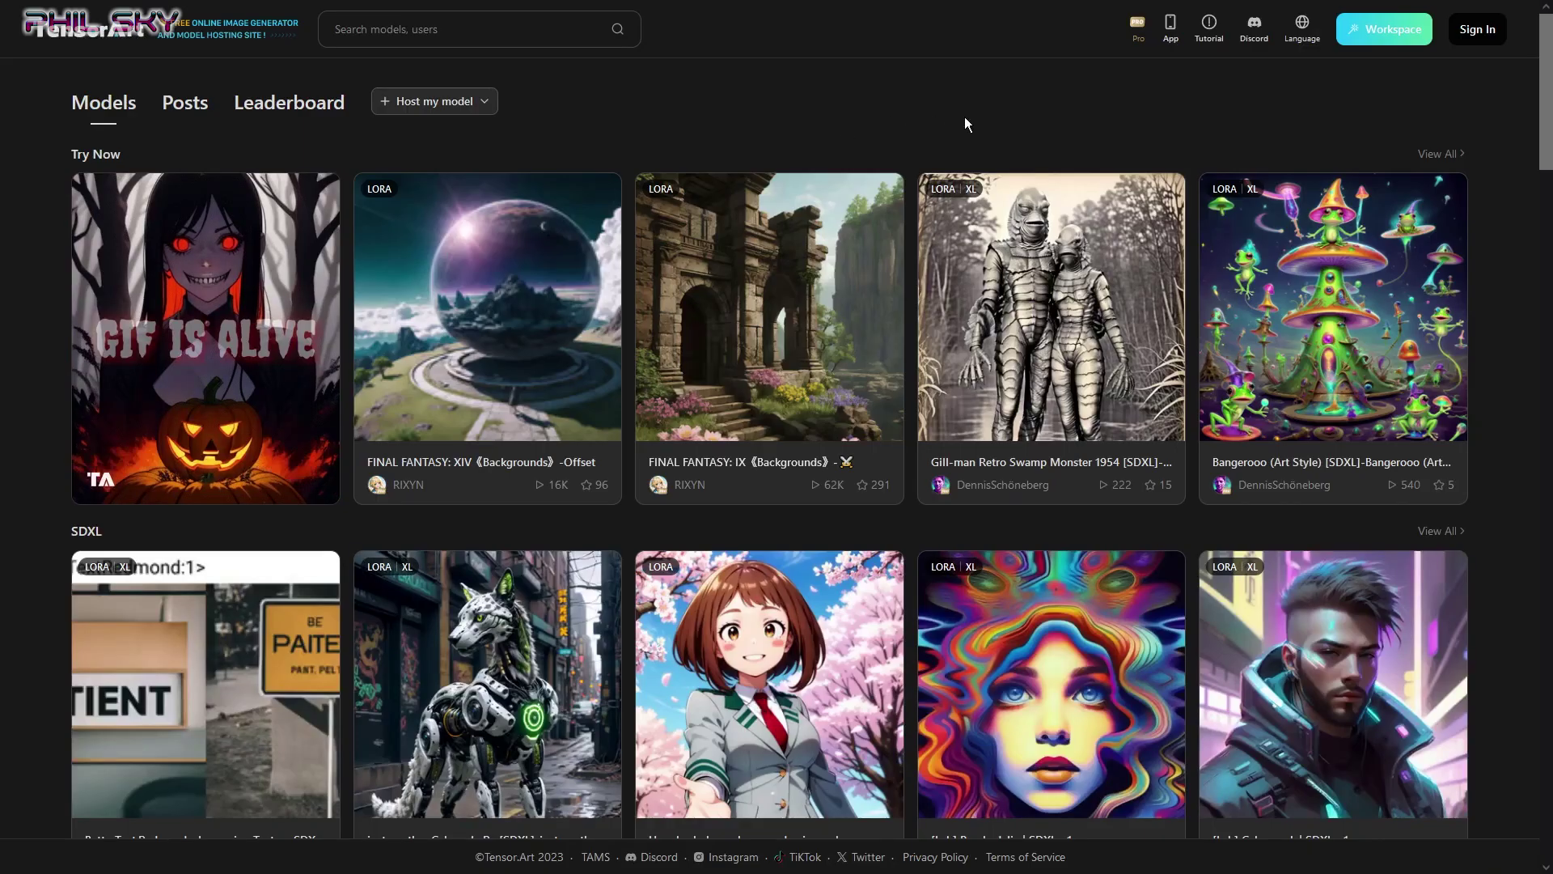
Sign in with a Google account and open the image generation workspace
left_click(1480, 31)
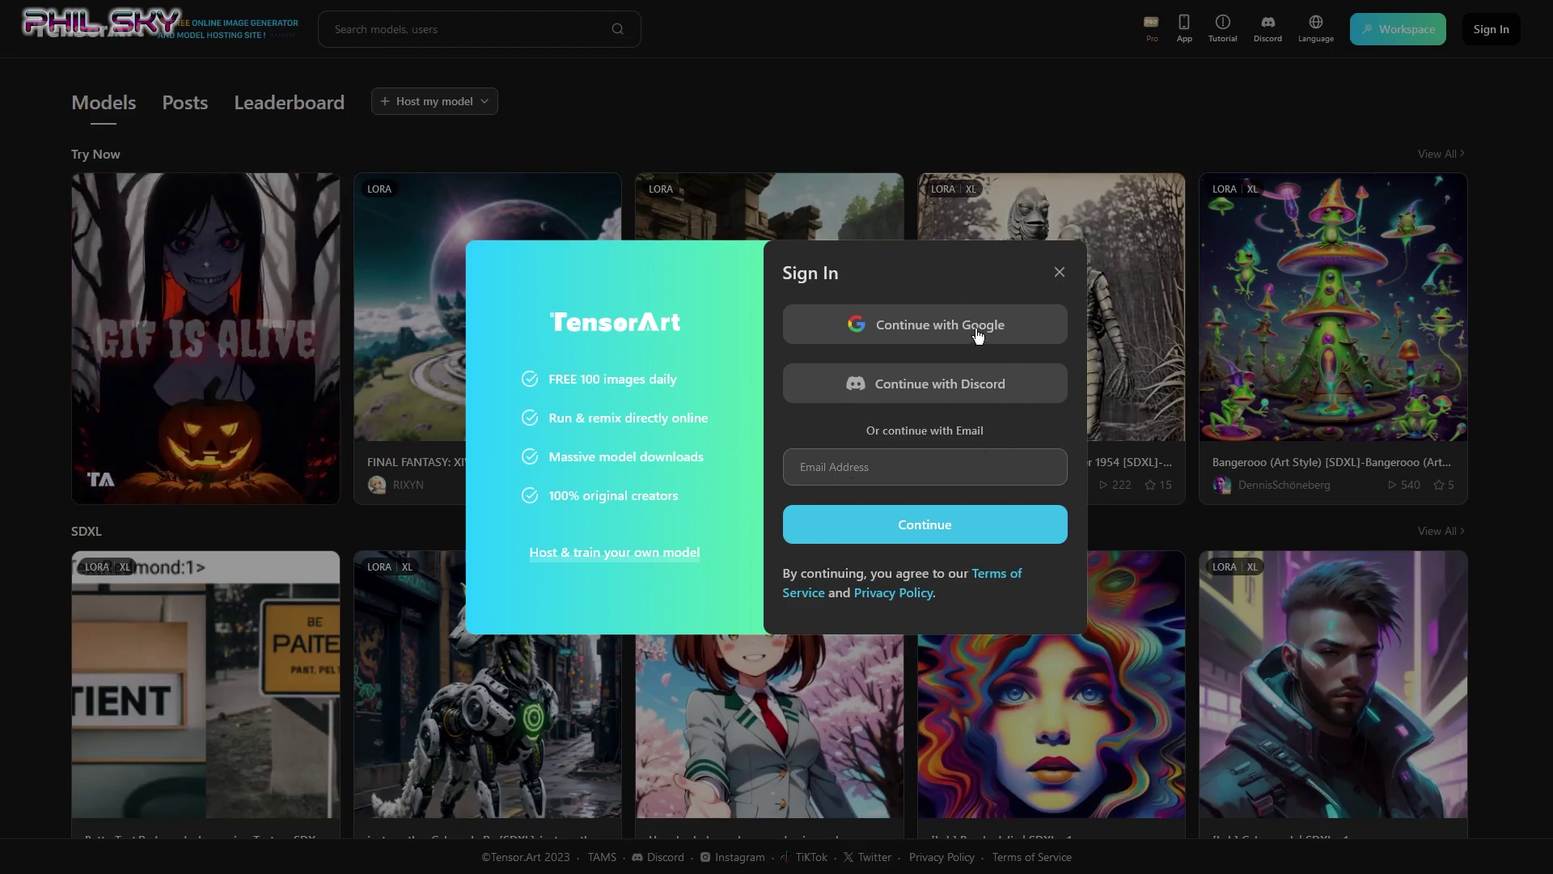
left_click(904, 326)
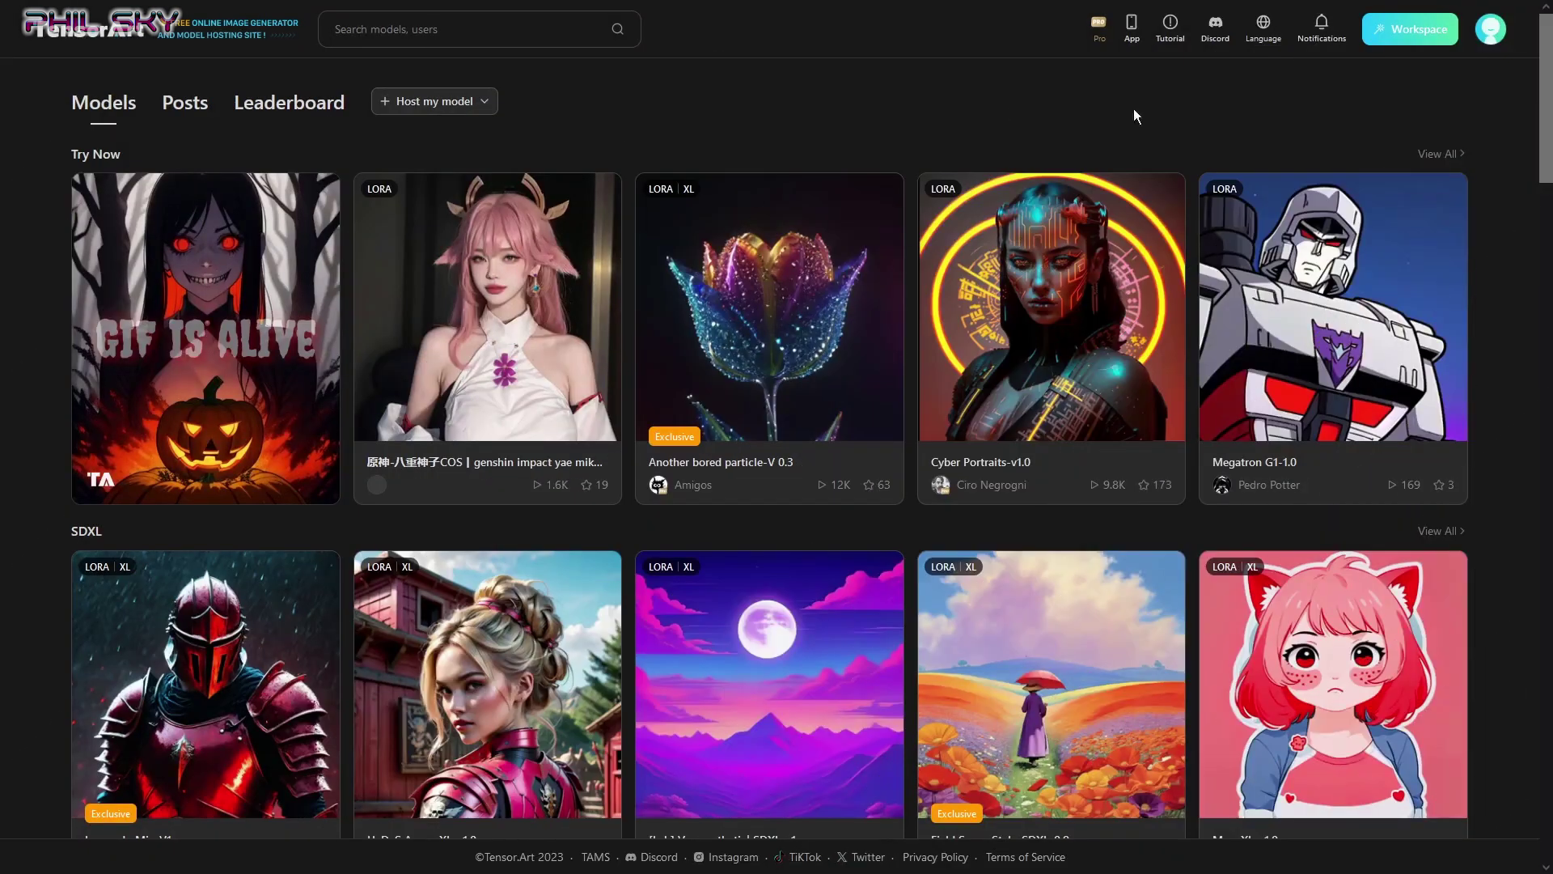
left_click(1408, 29)
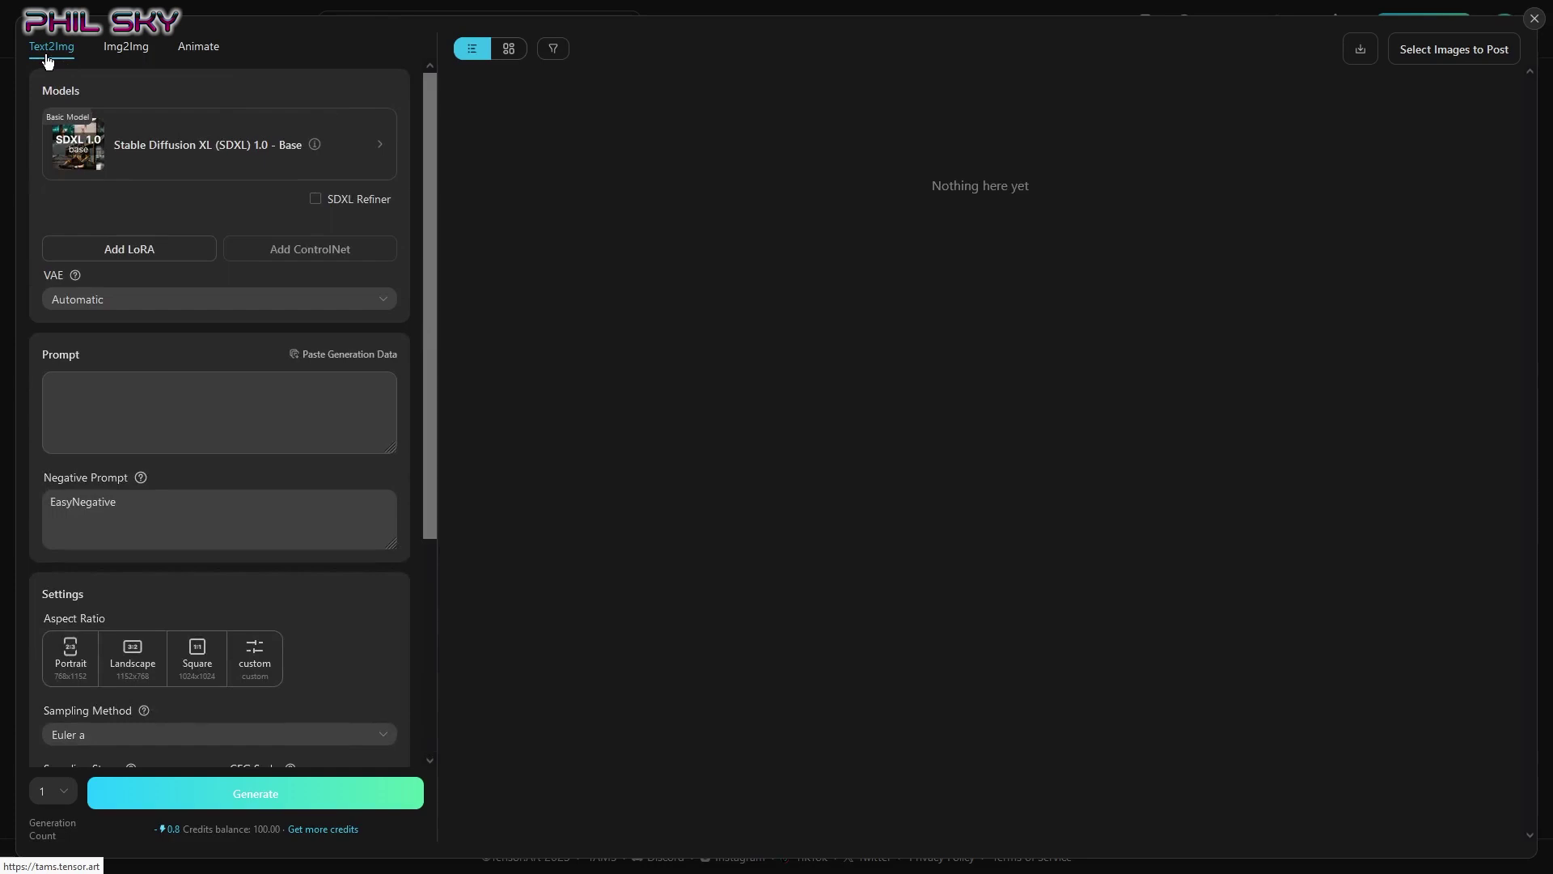
Look over the Img2Img and Animate generation modes and return to Text2Img
left_click(122, 59)
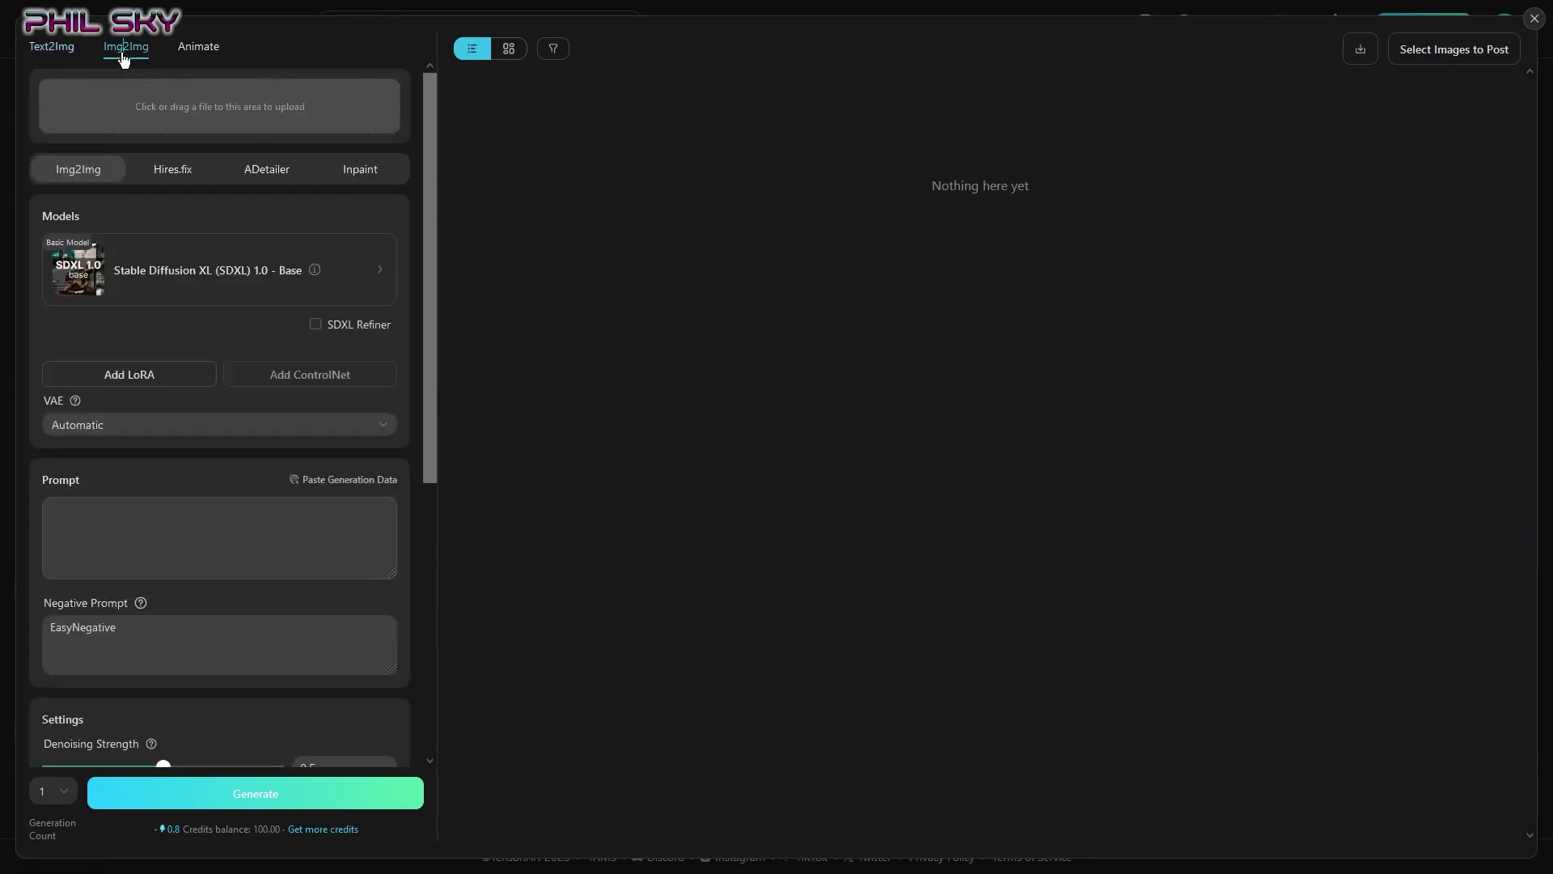
left_click(203, 56)
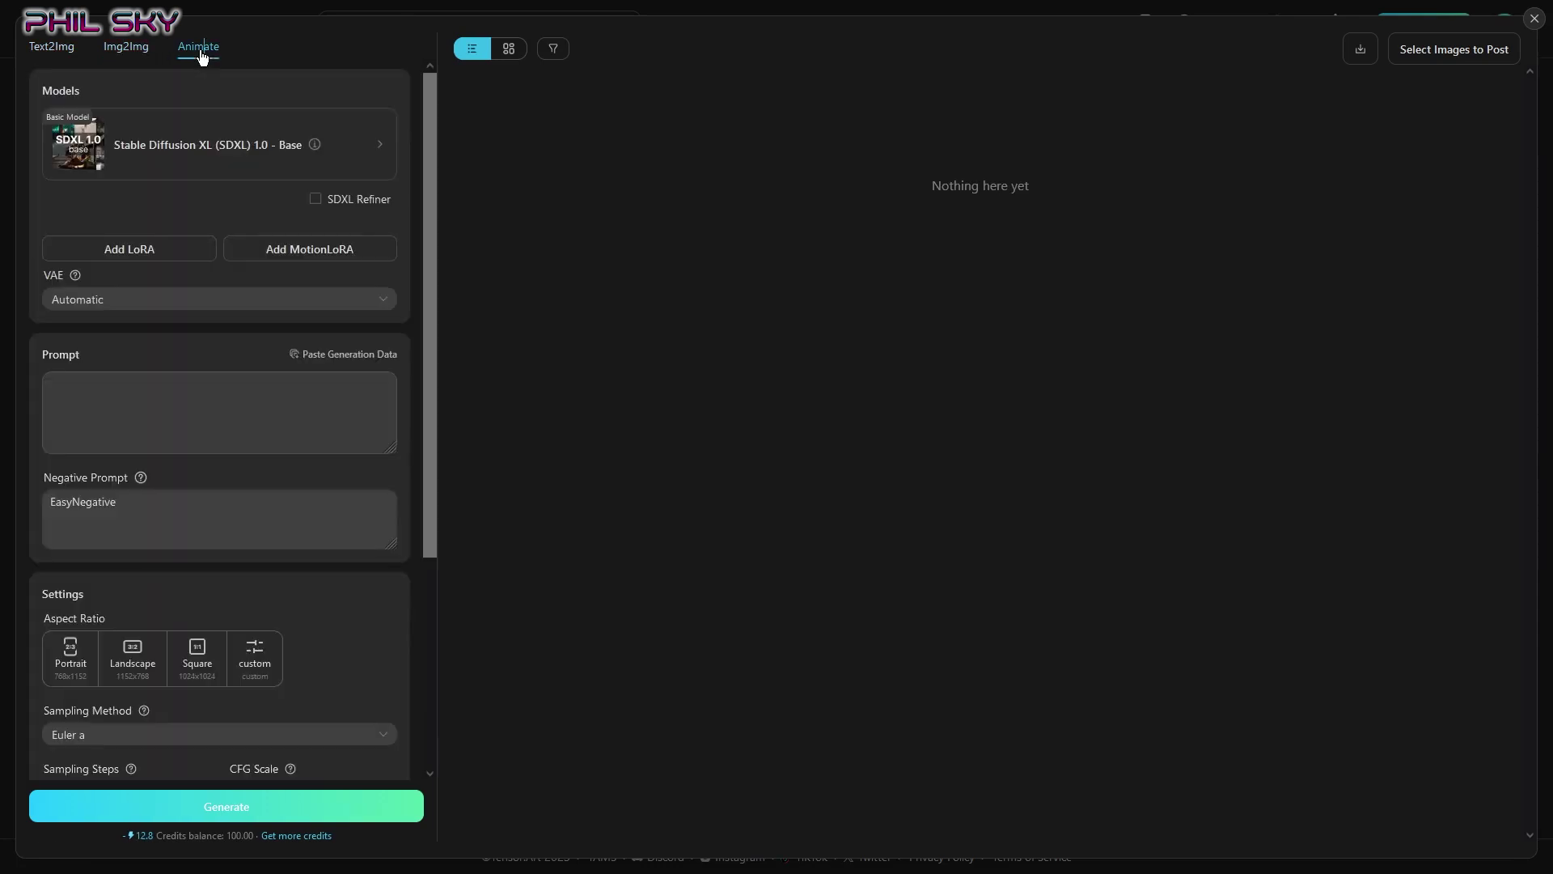
left_click(42, 56)
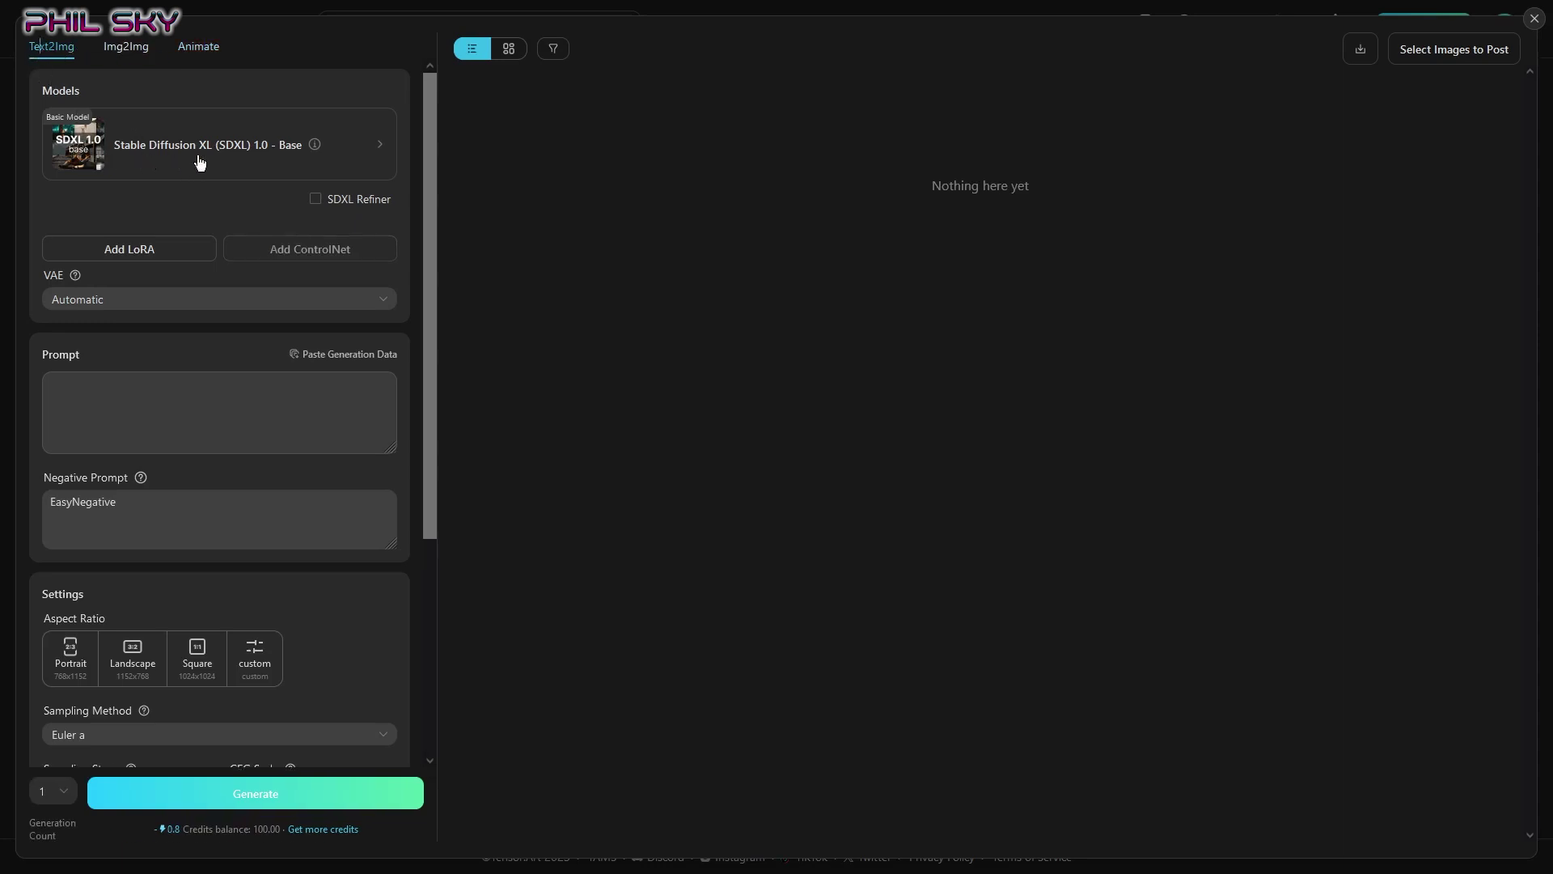
Browse the suggested base models and choose Stable Diffusion XL (SDXL) with the Base version
left_click(384, 149)
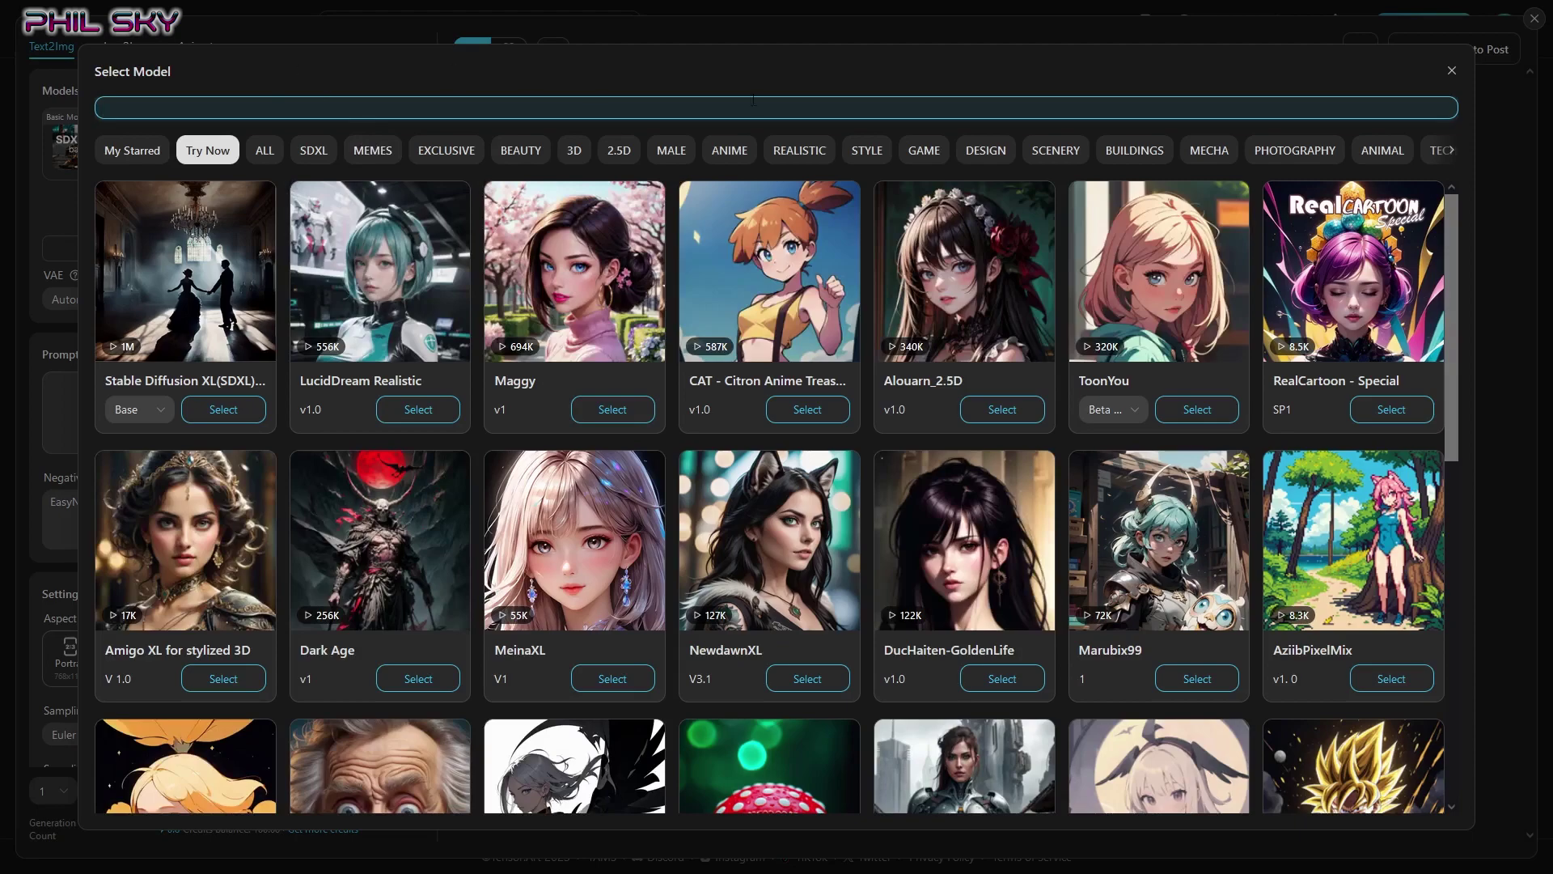
scroll(1394, 505, "down", 5)
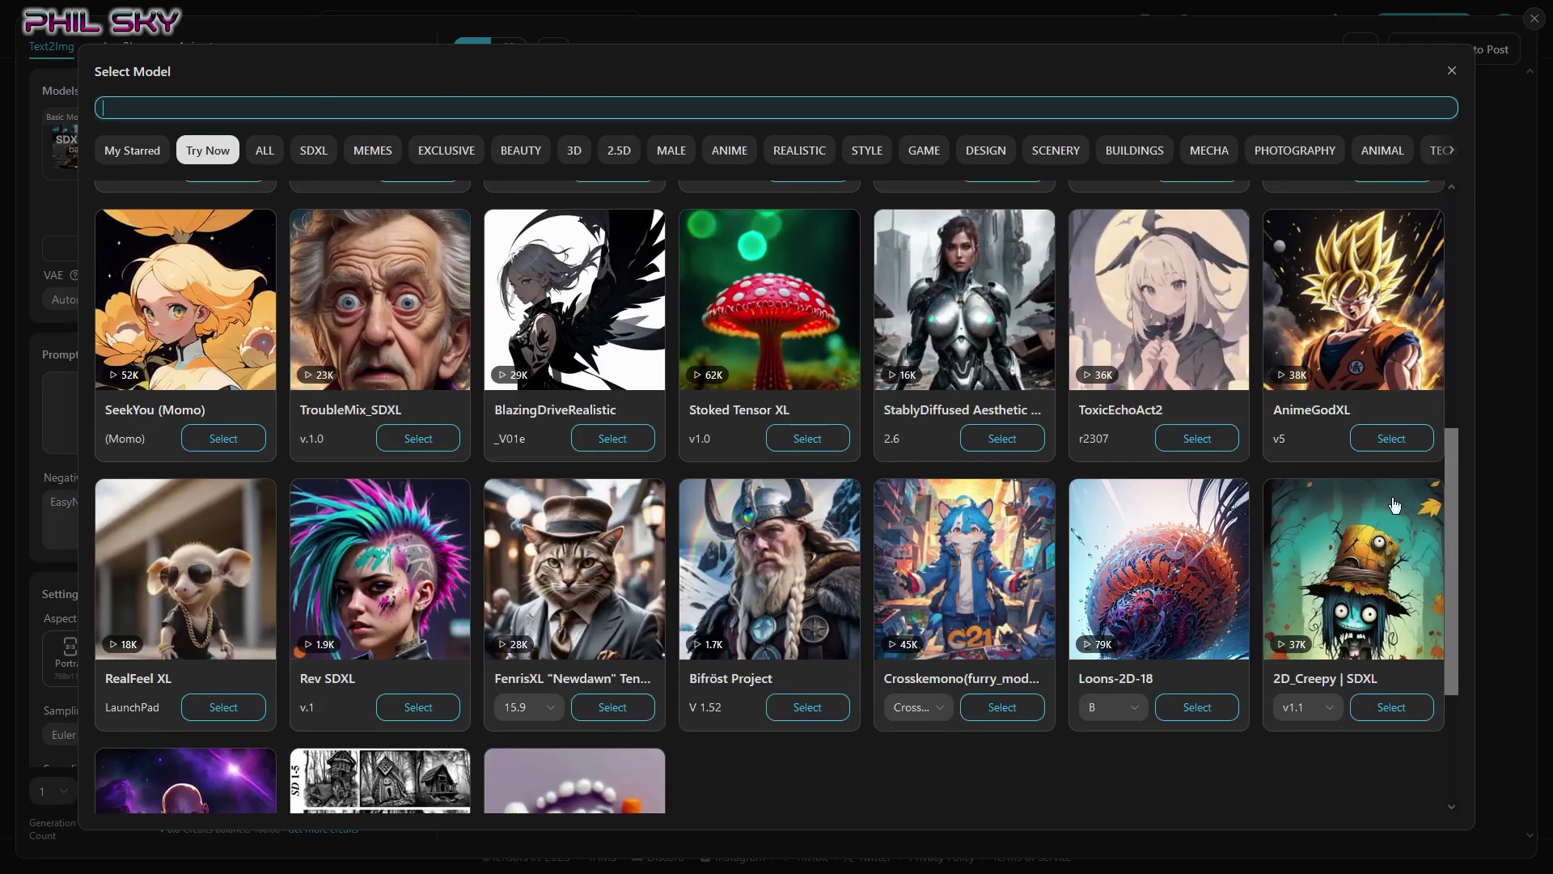
scroll(1395, 505, "down", 3)
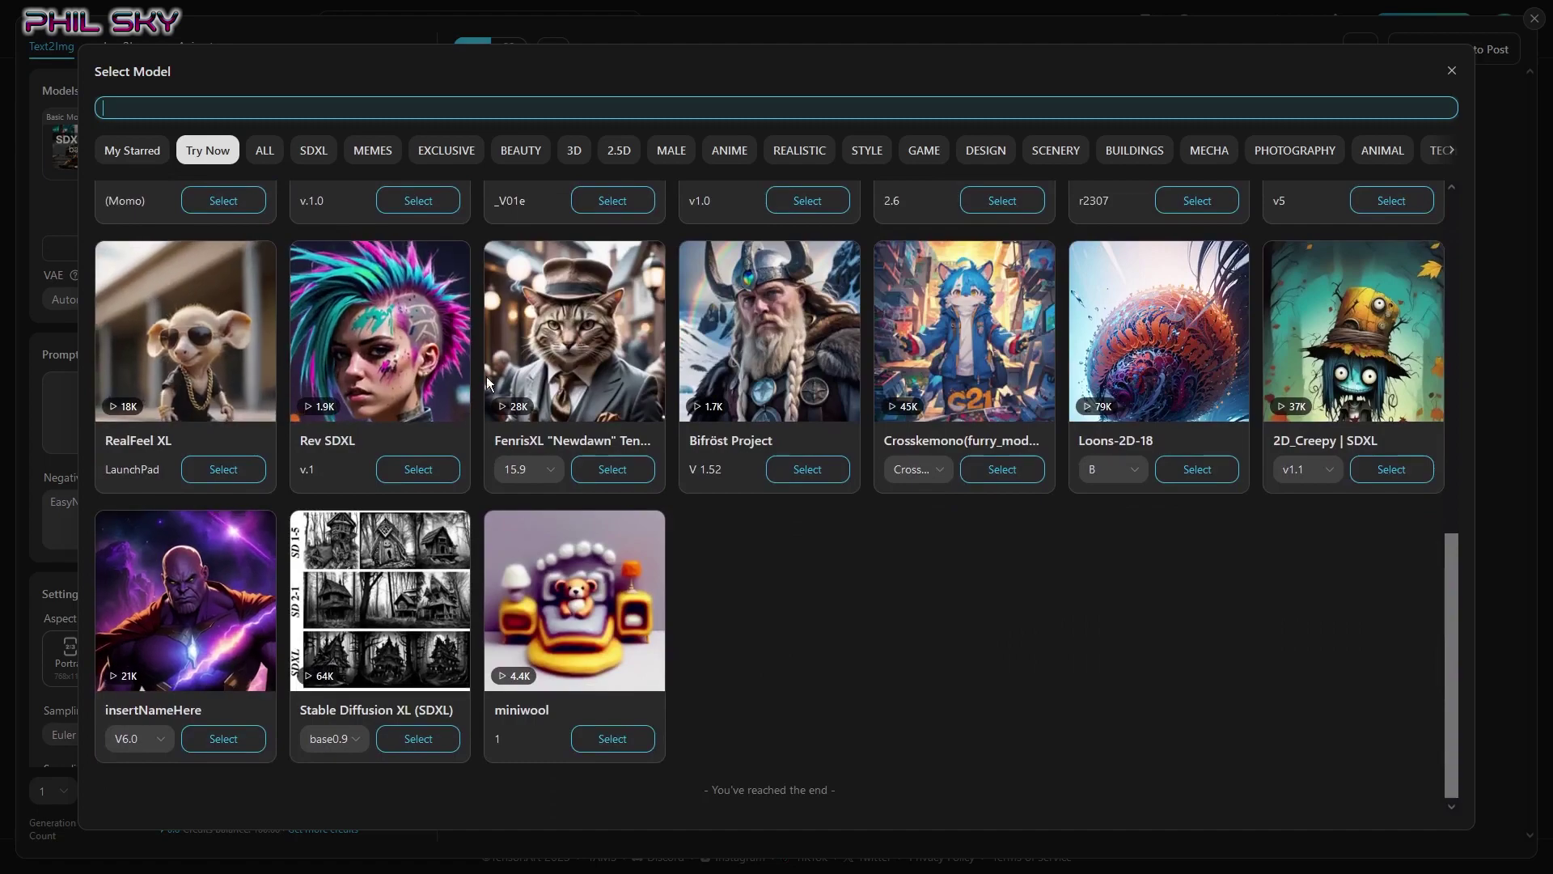
scroll(437, 370, "up", 5)
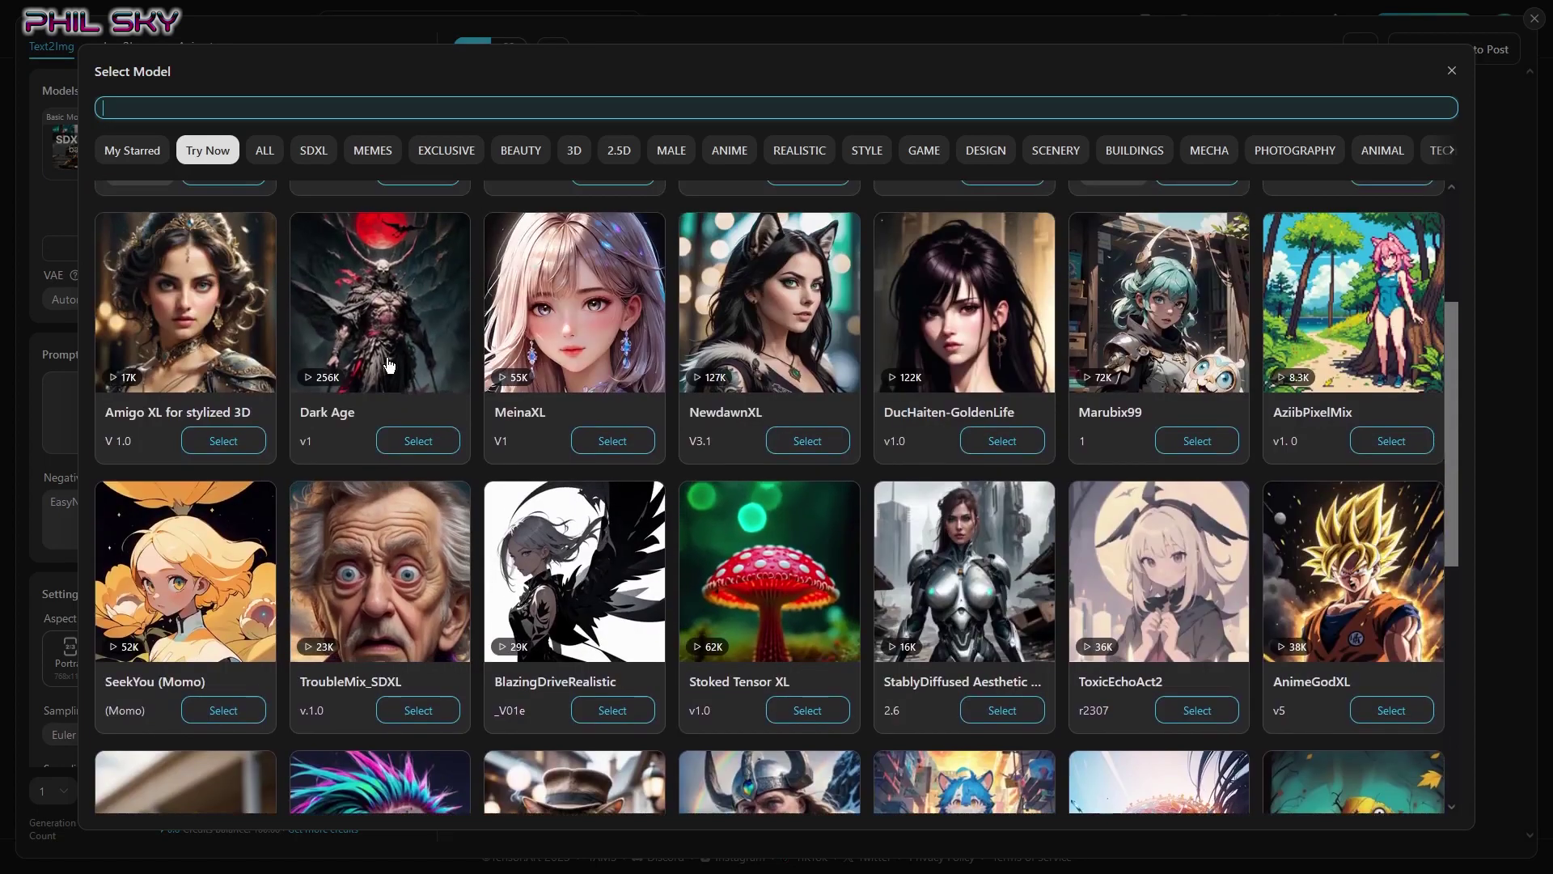
scroll(389, 365, "up", 3)
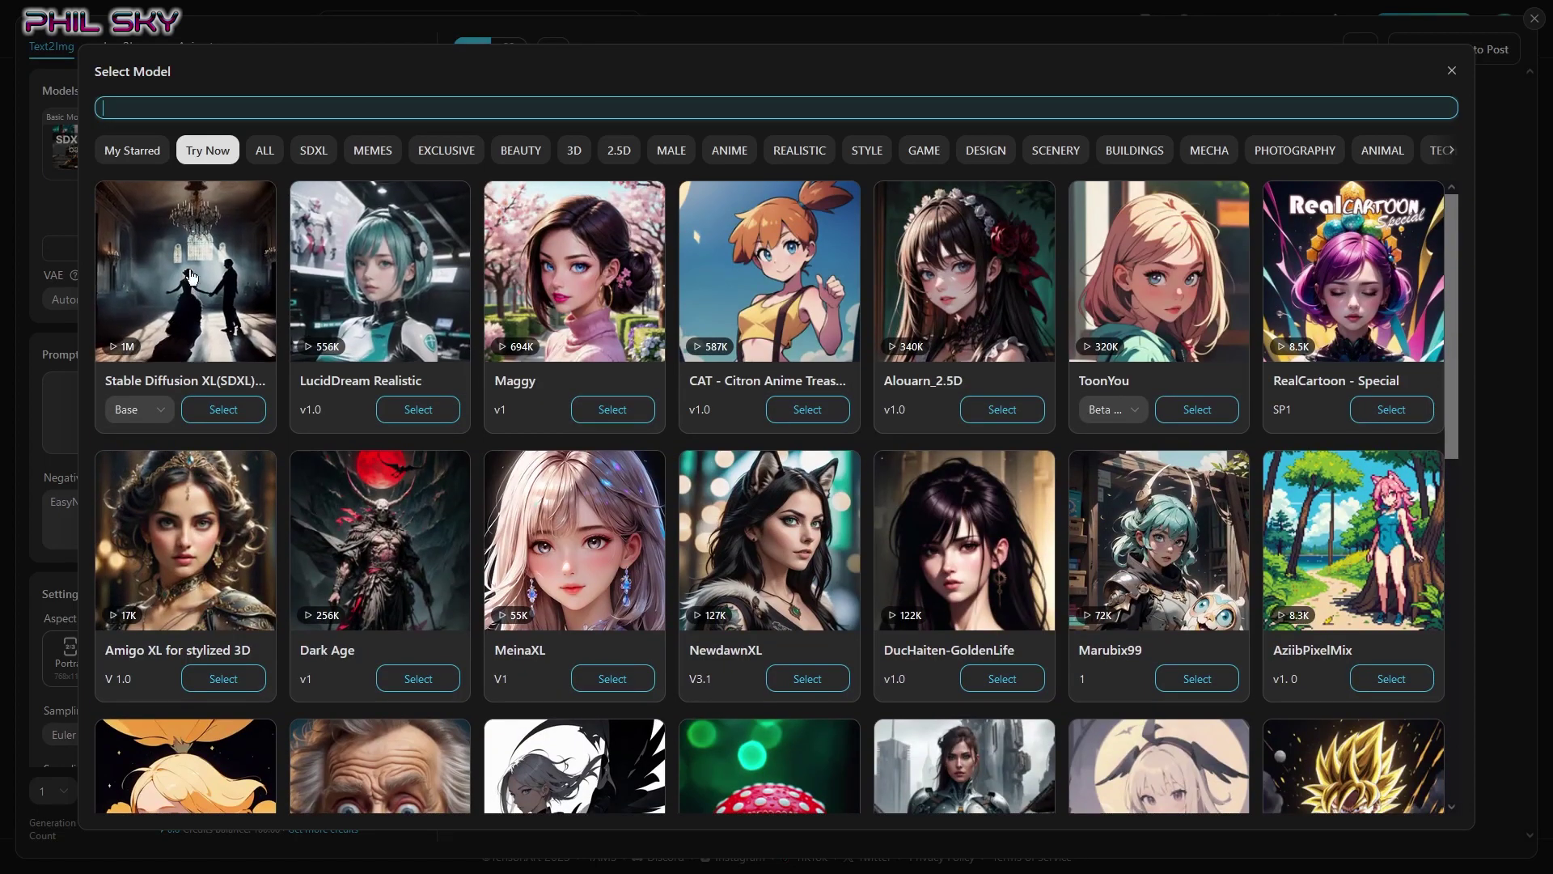
left_click(195, 335)
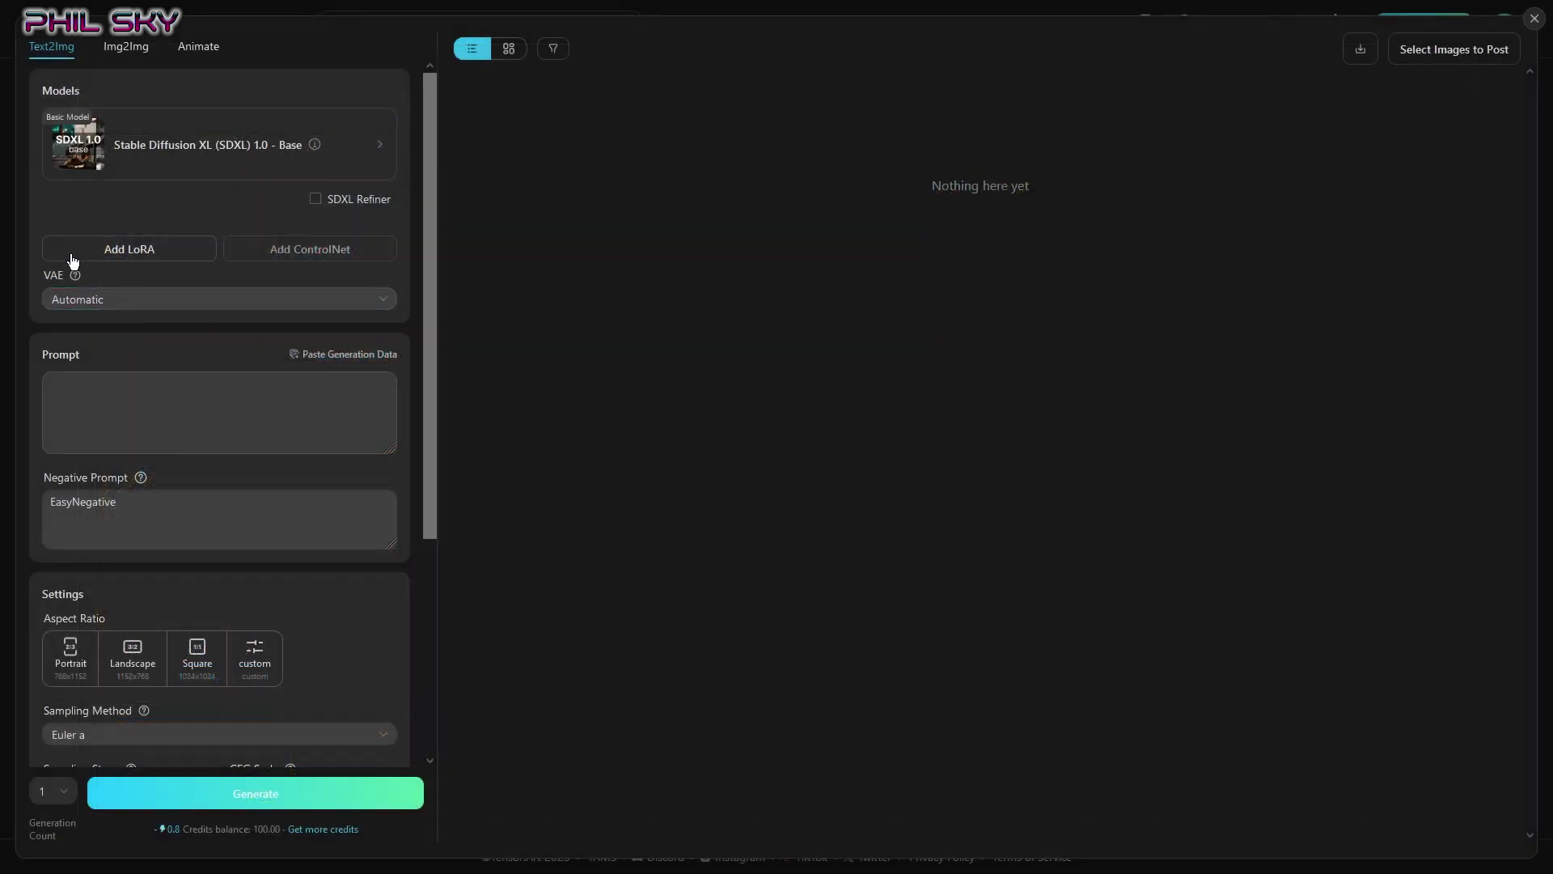
Open the LoRA selection for the model and look through the Try Now collection
left_click(152, 250)
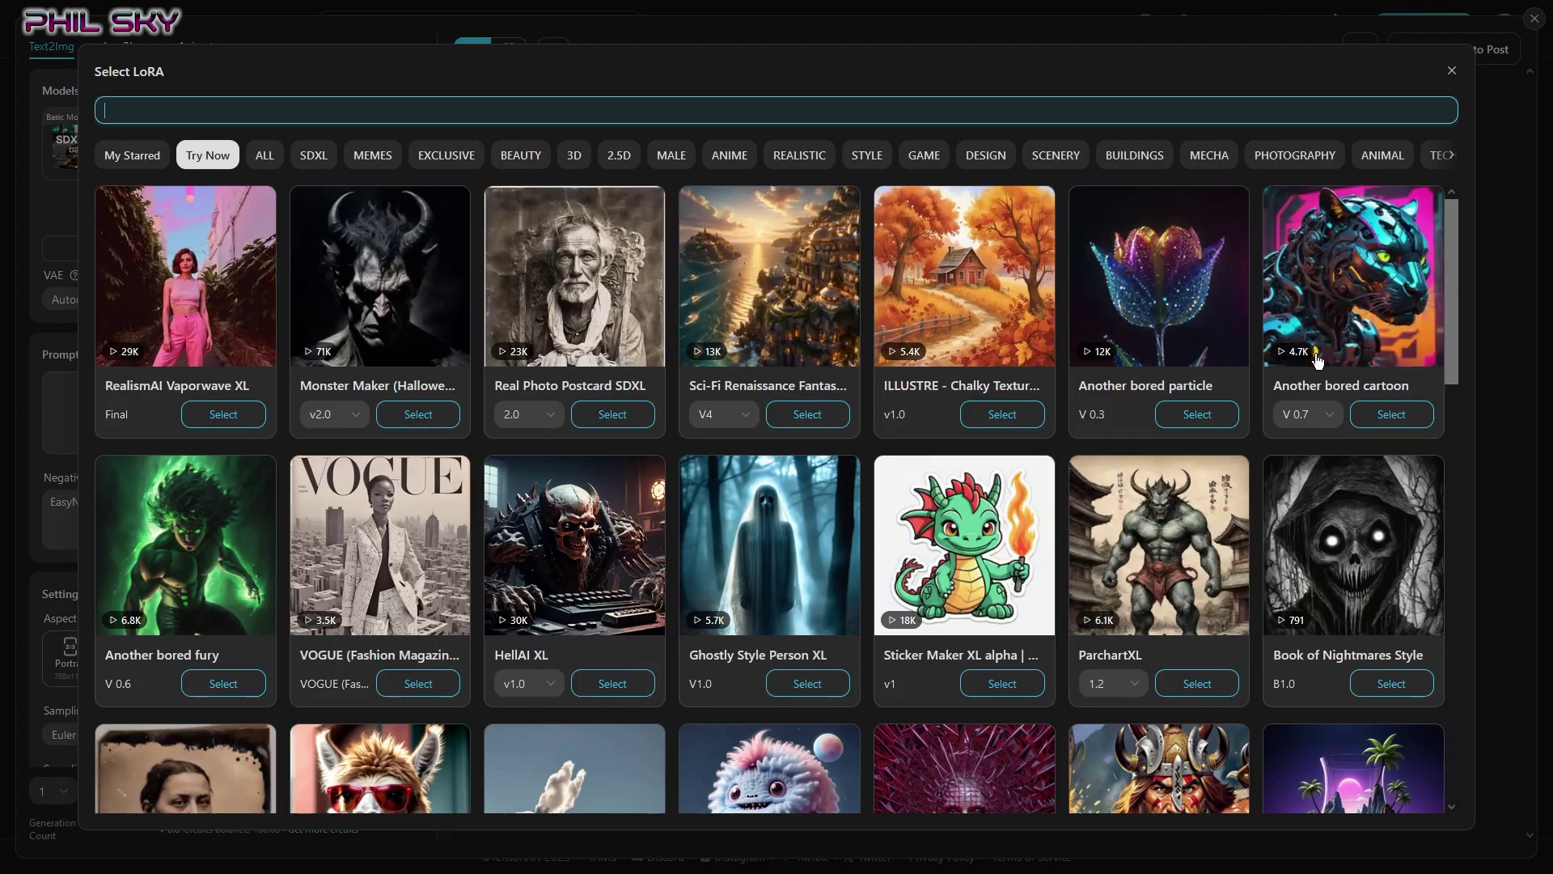
scroll(1319, 360, "down", 3)
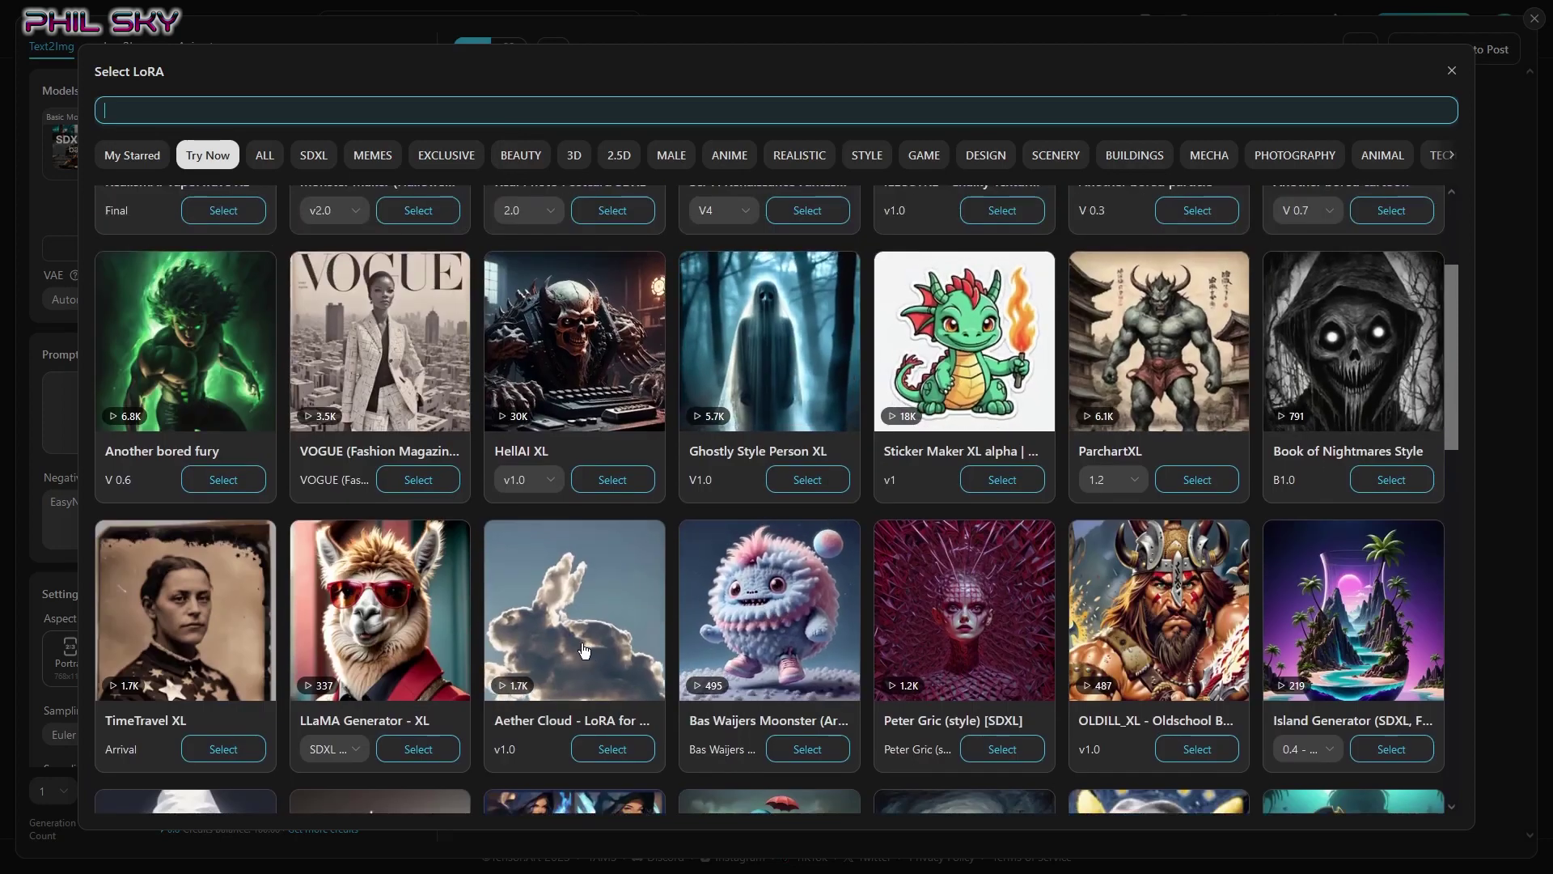
scroll(809, 652, "down", 3)
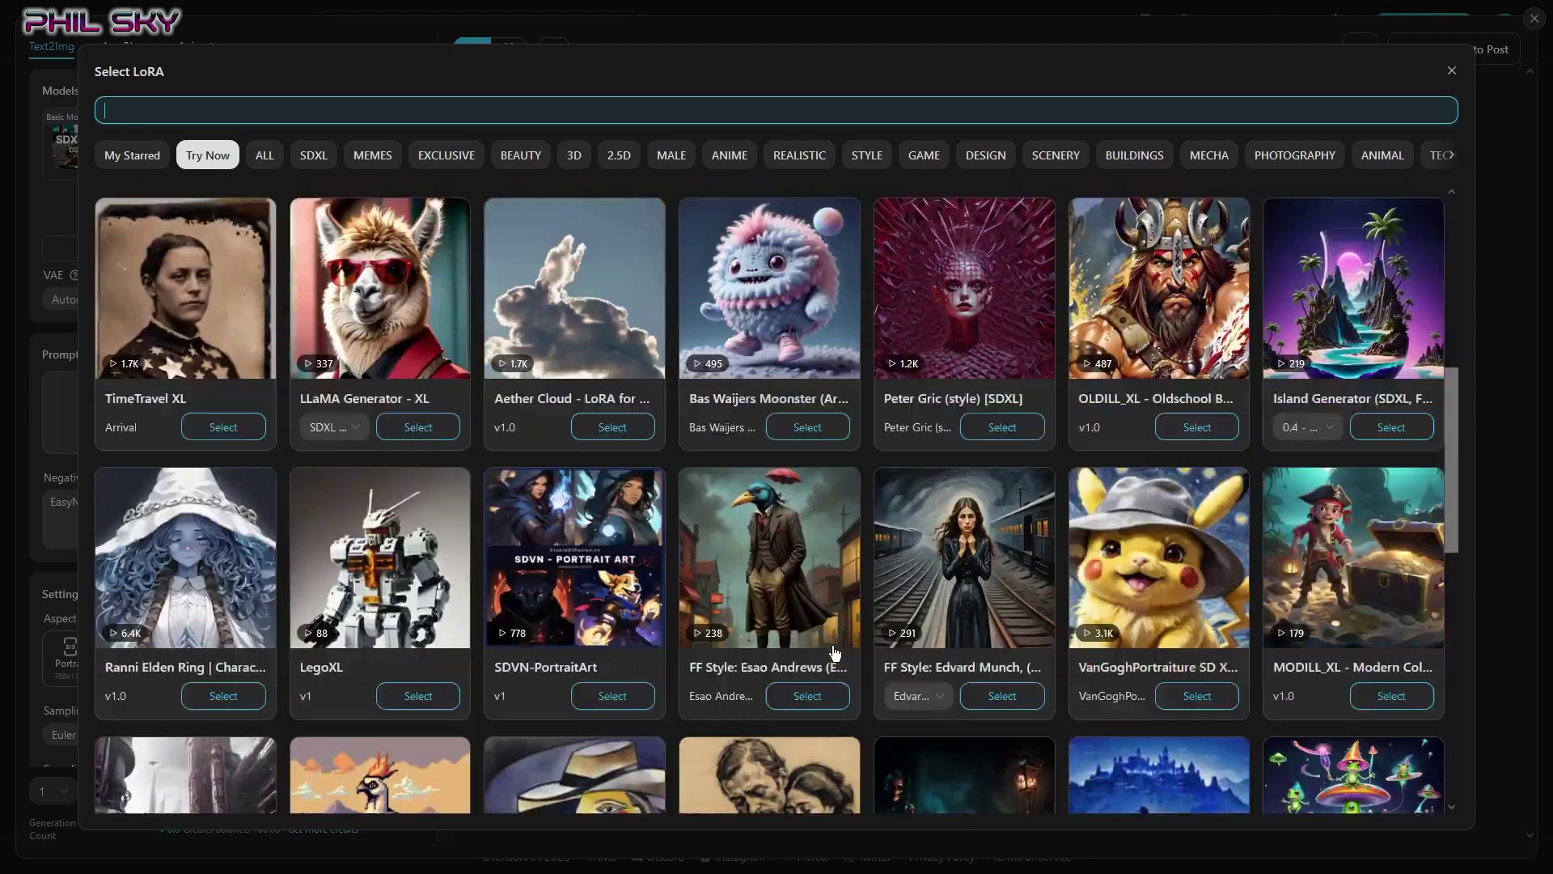
scroll(835, 652, "down", 1)
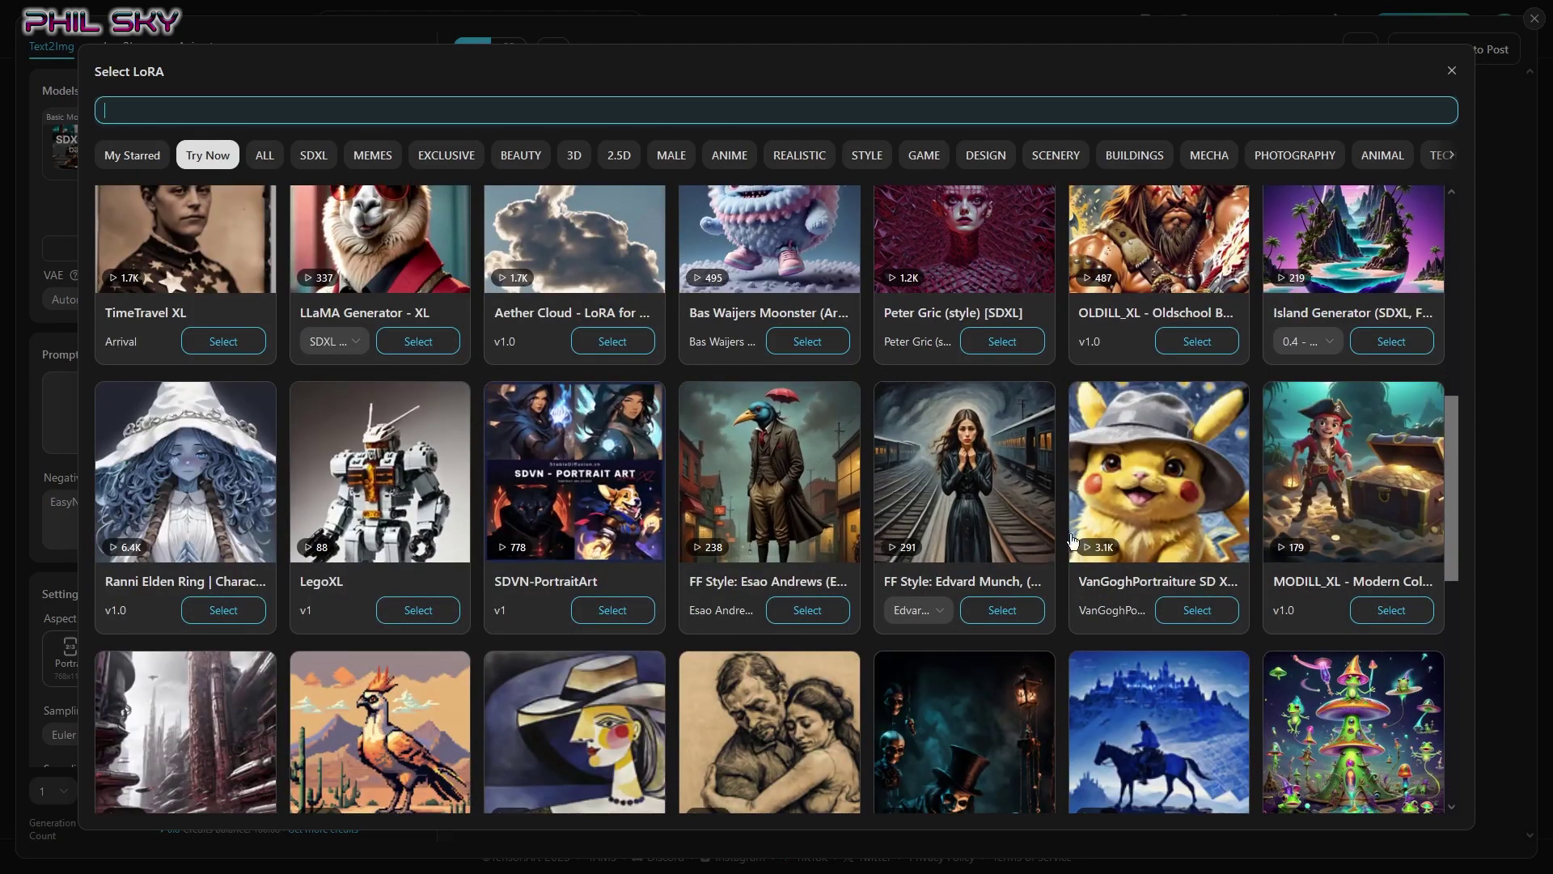
scroll(1260, 506, "down", 3)
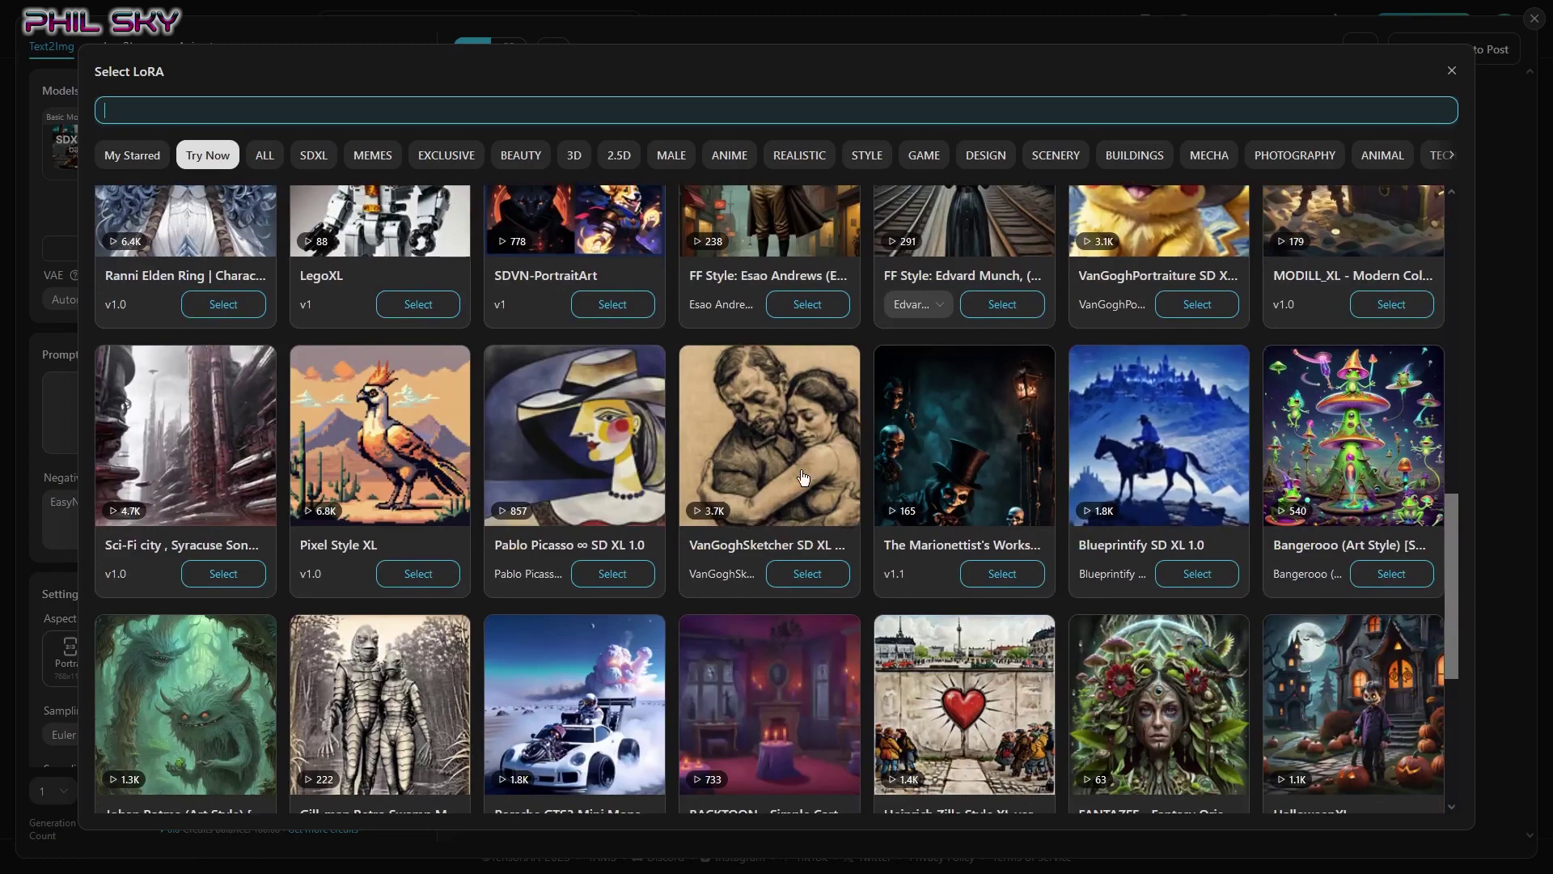
scroll(922, 593, "down", 5)
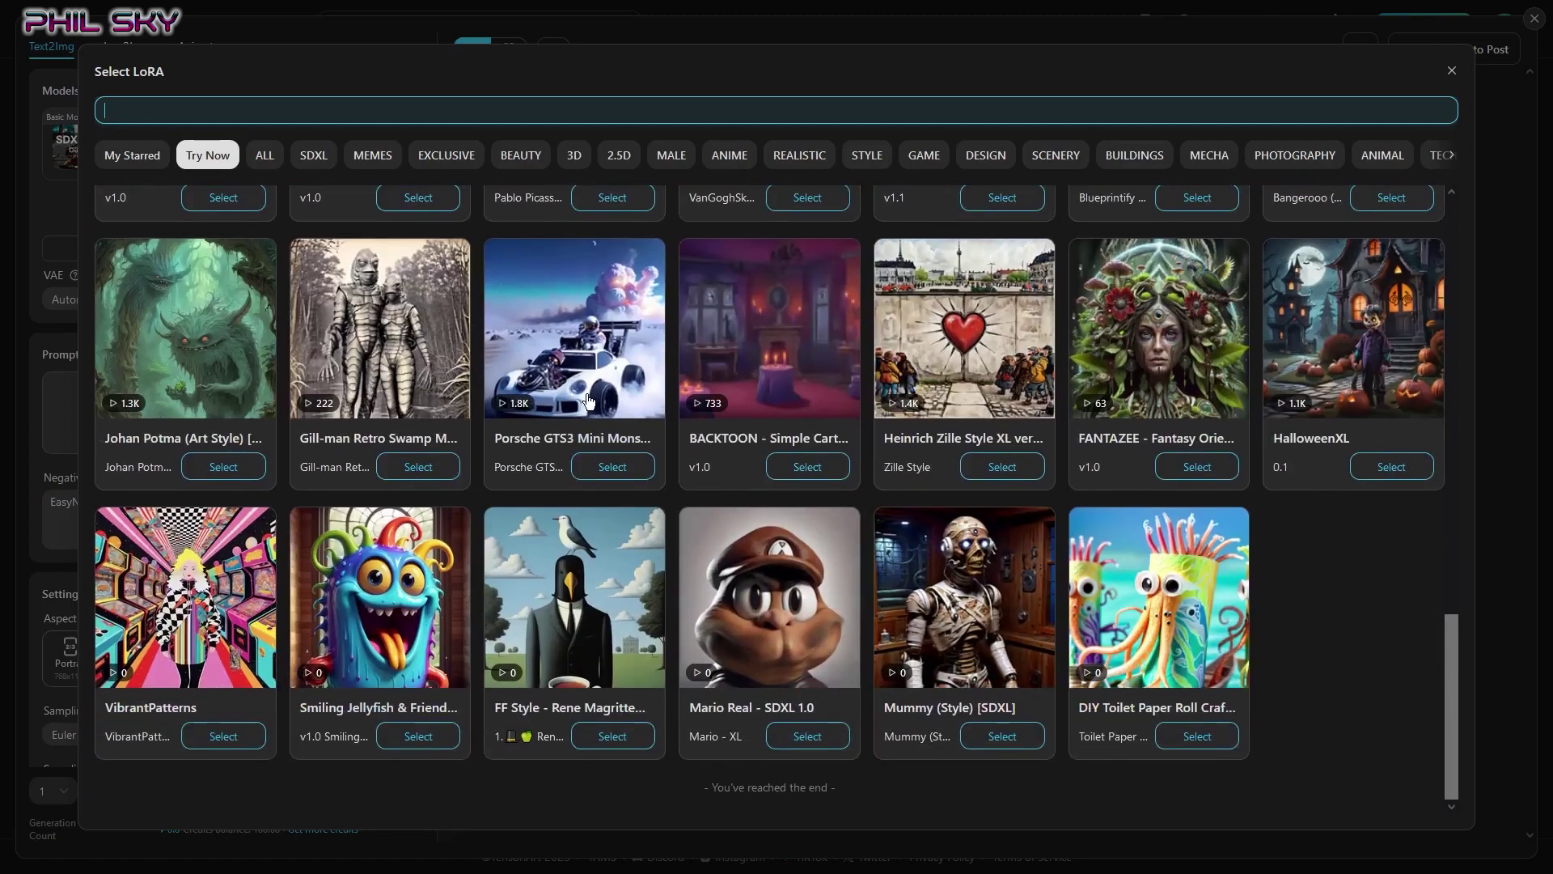
scroll(409, 657, "up", 15)
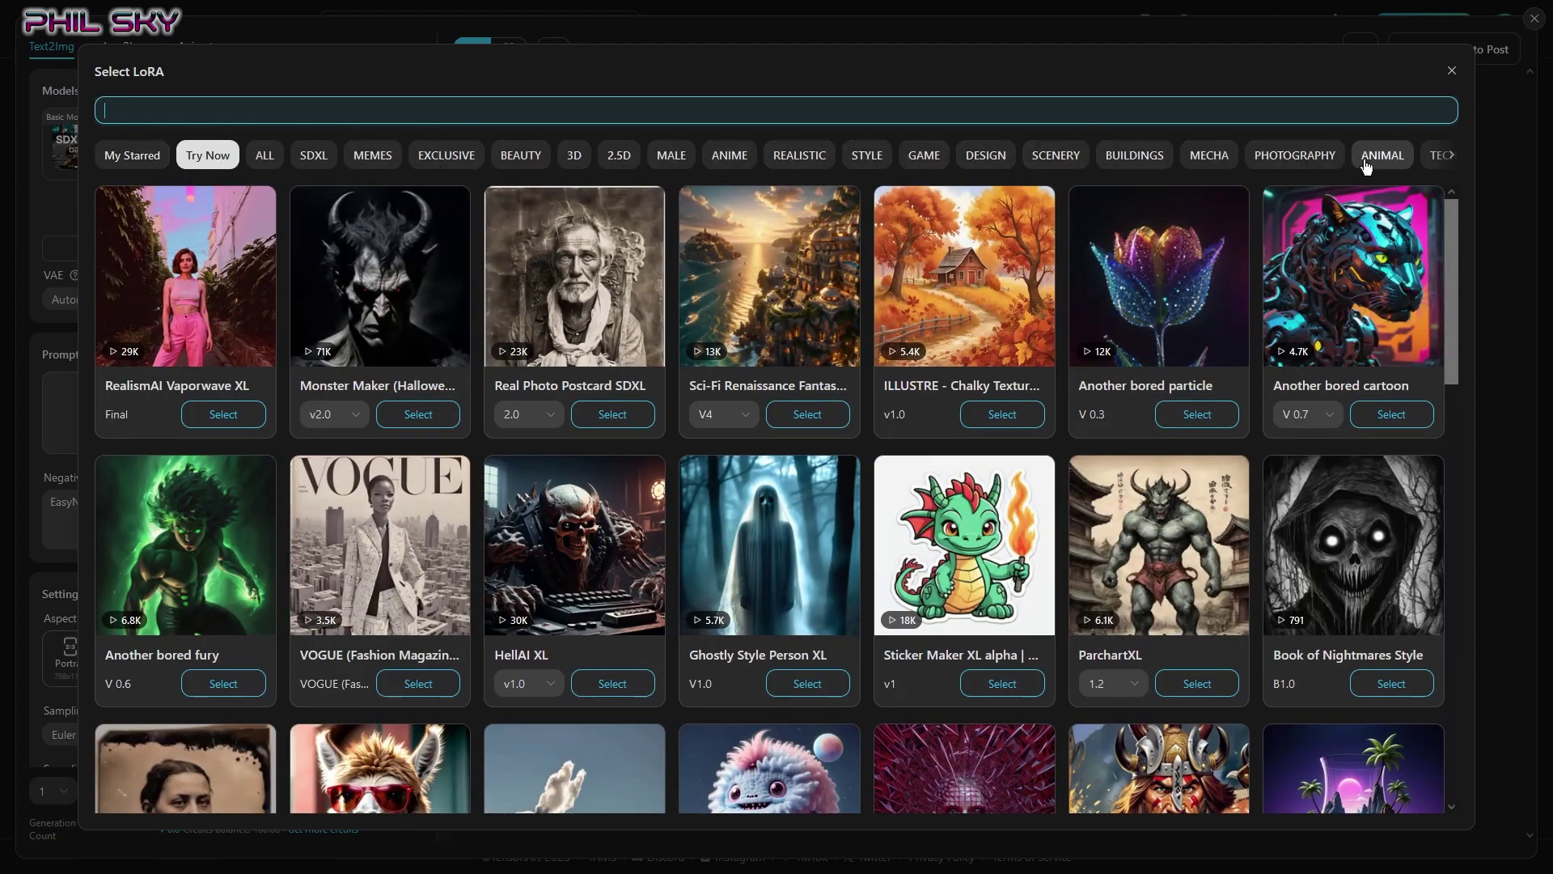
Examine the LoRAs offered in the Mecha, Game and Design categories
left_click(1206, 157)
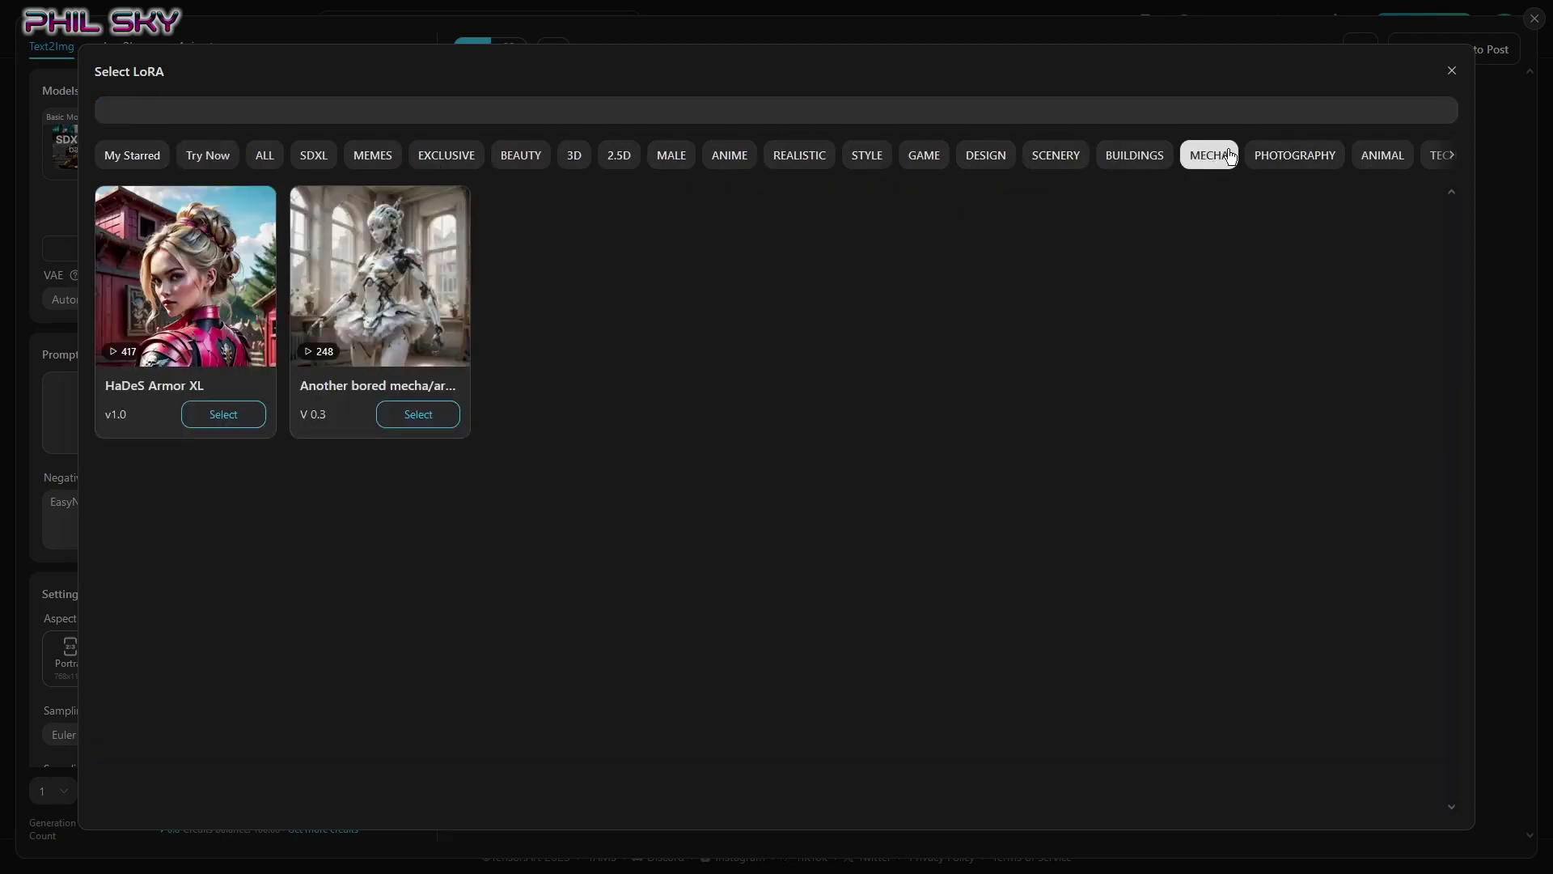
left_click(922, 162)
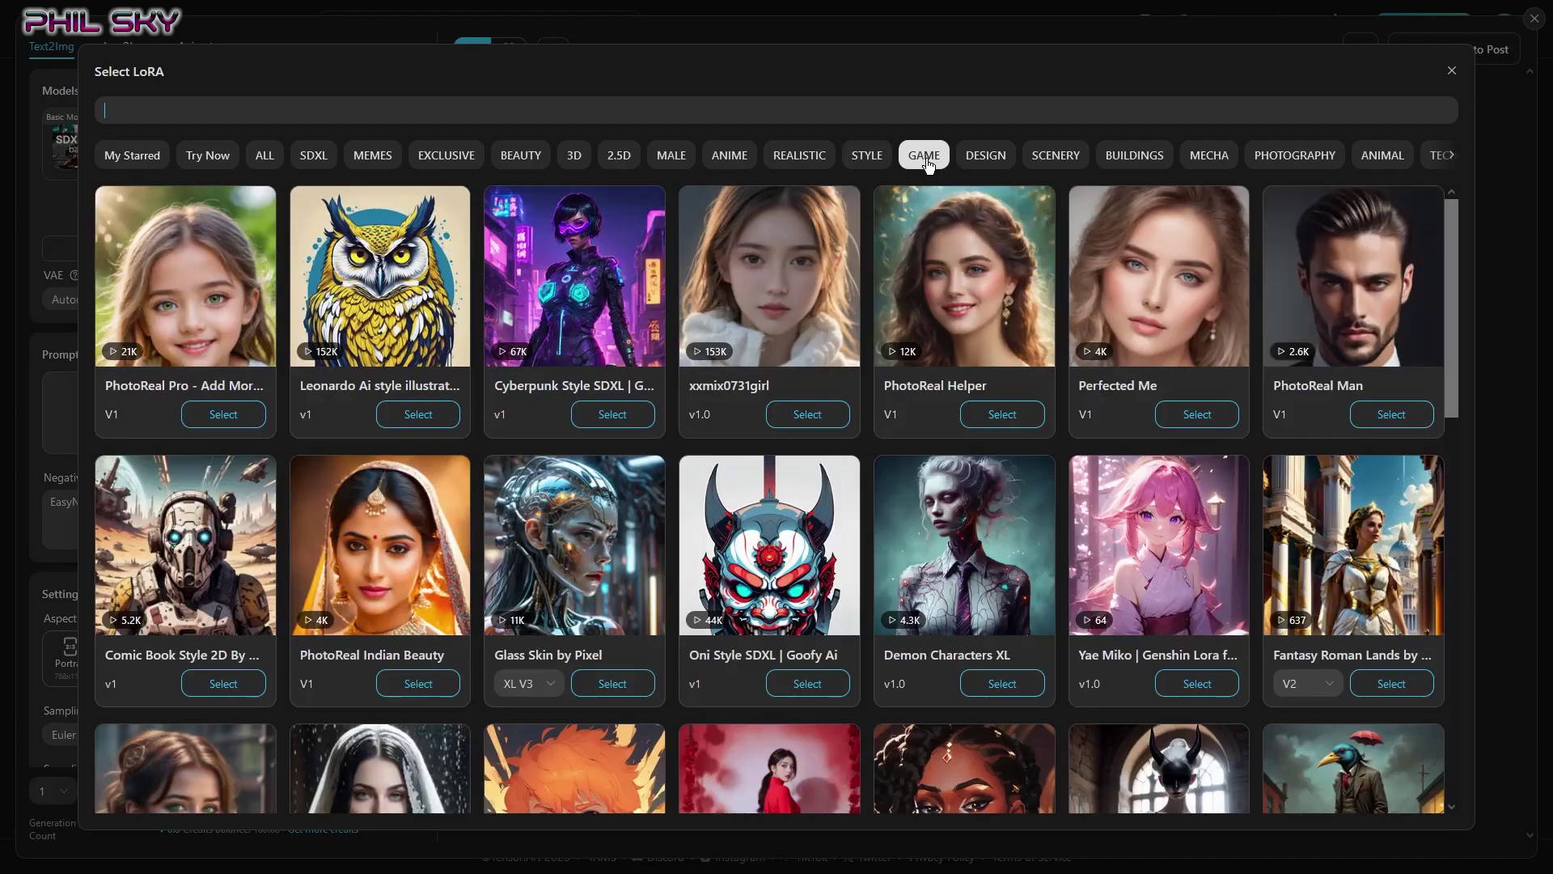
scroll(870, 575, "down", 5)
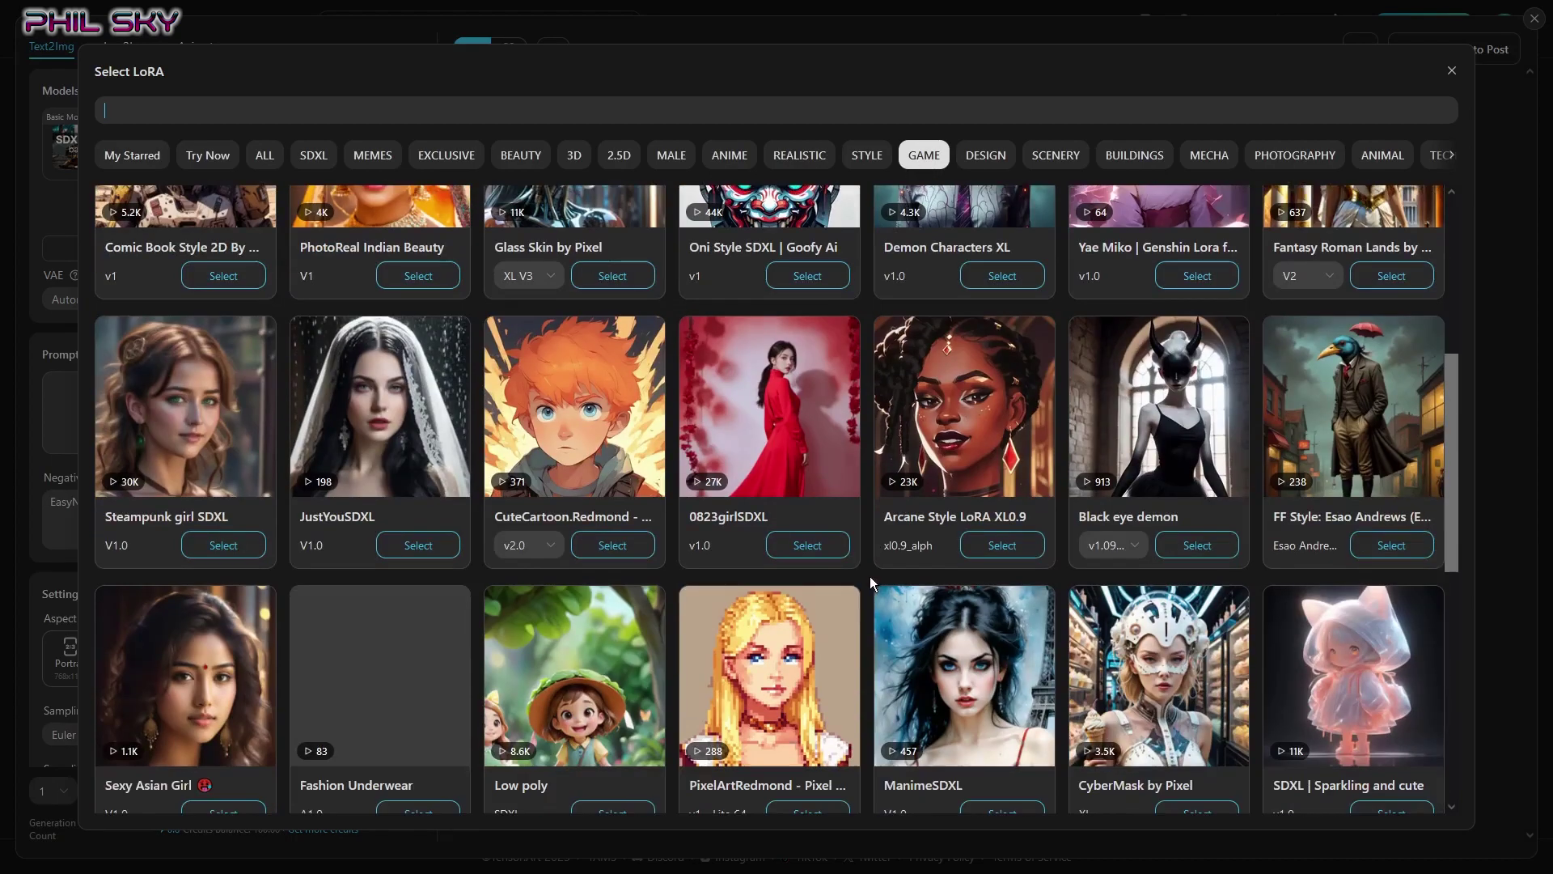
scroll(615, 639, "down", 6)
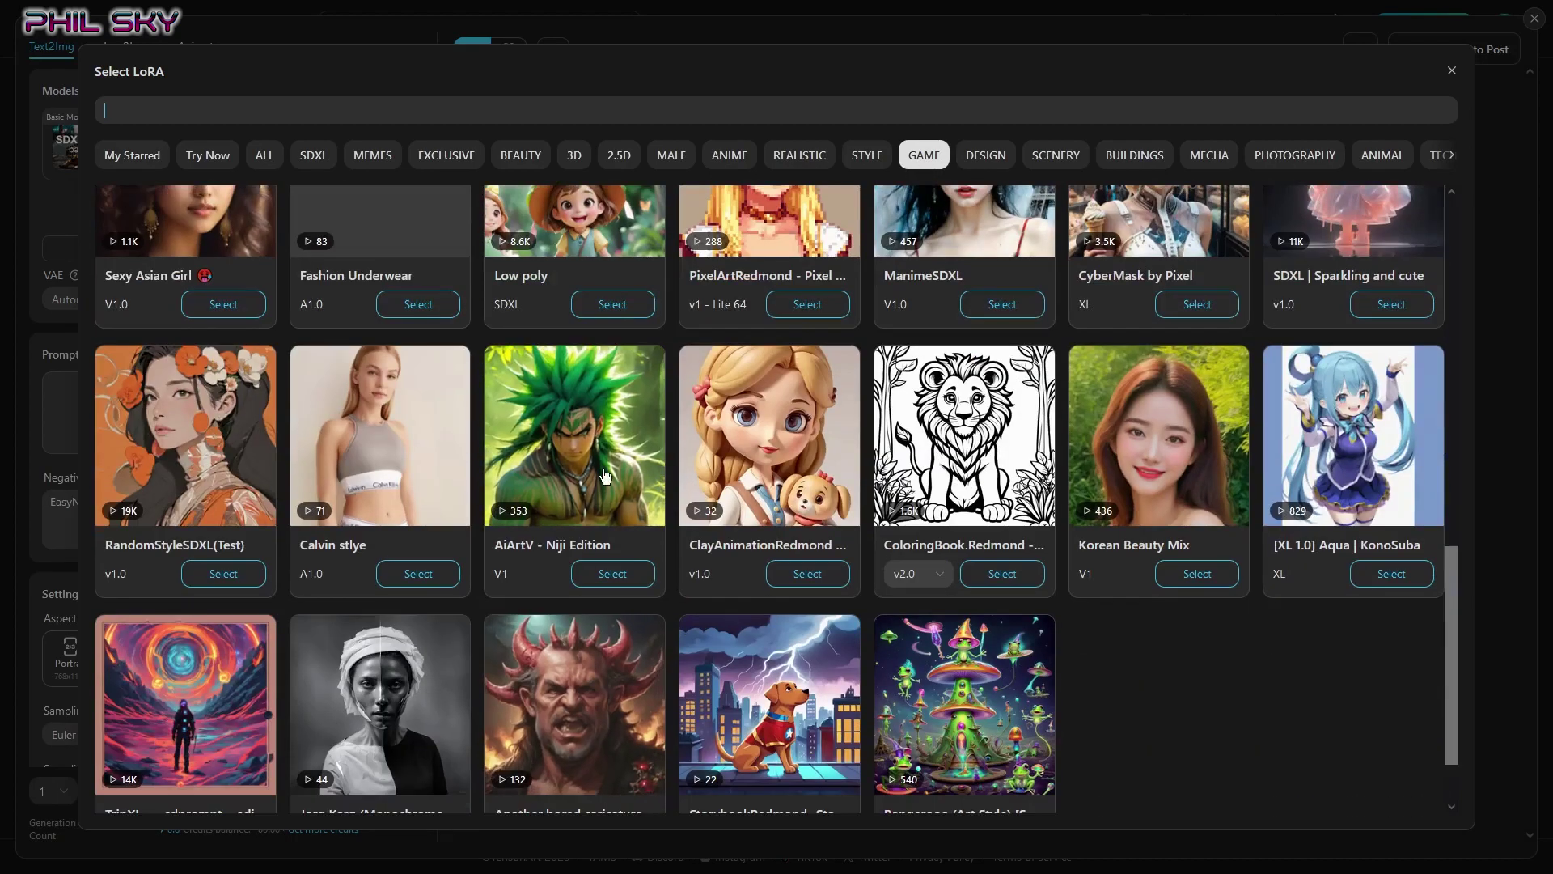
scroll(1003, 485, "up", 10)
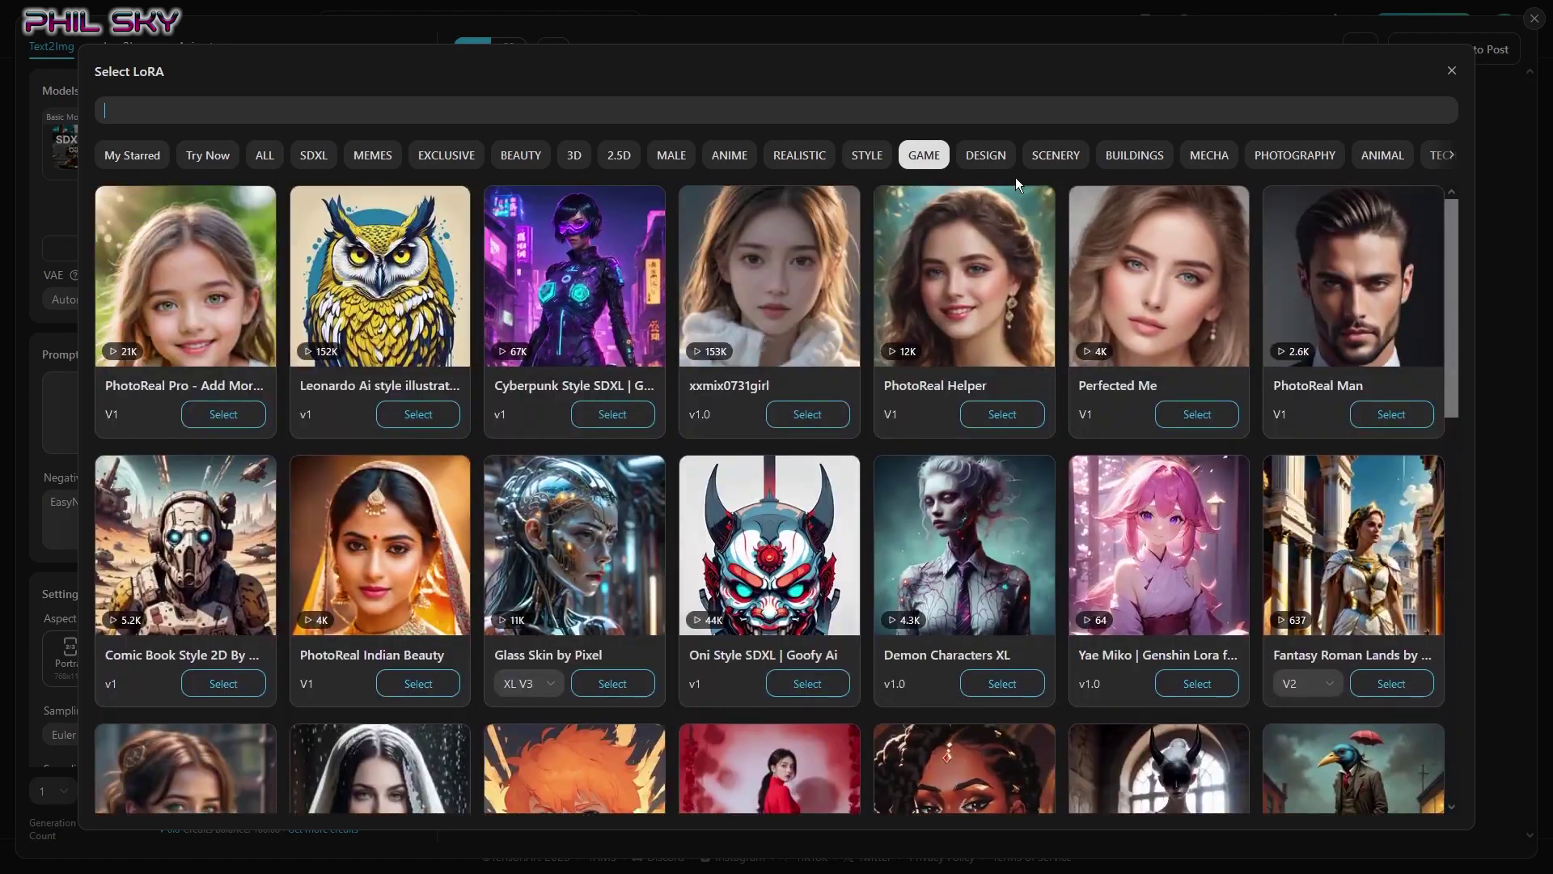
left_click(1001, 160)
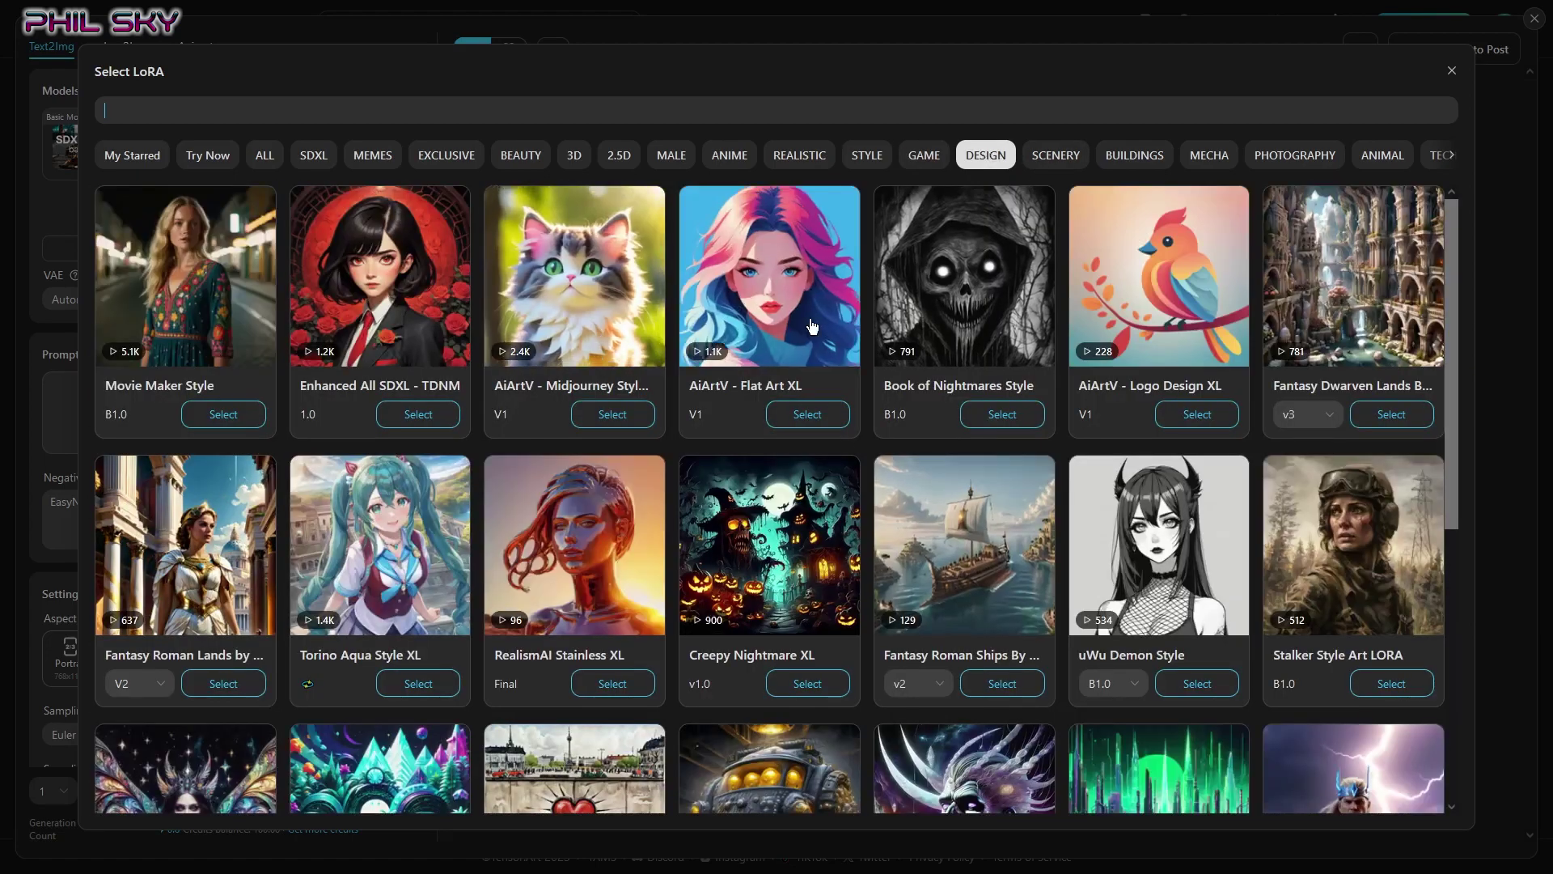
Look through the rest of the Design LoRAs and the LoRAs offered in the Animal category
scroll(764, 378, "down", 5)
scroll(809, 526, "up", 3)
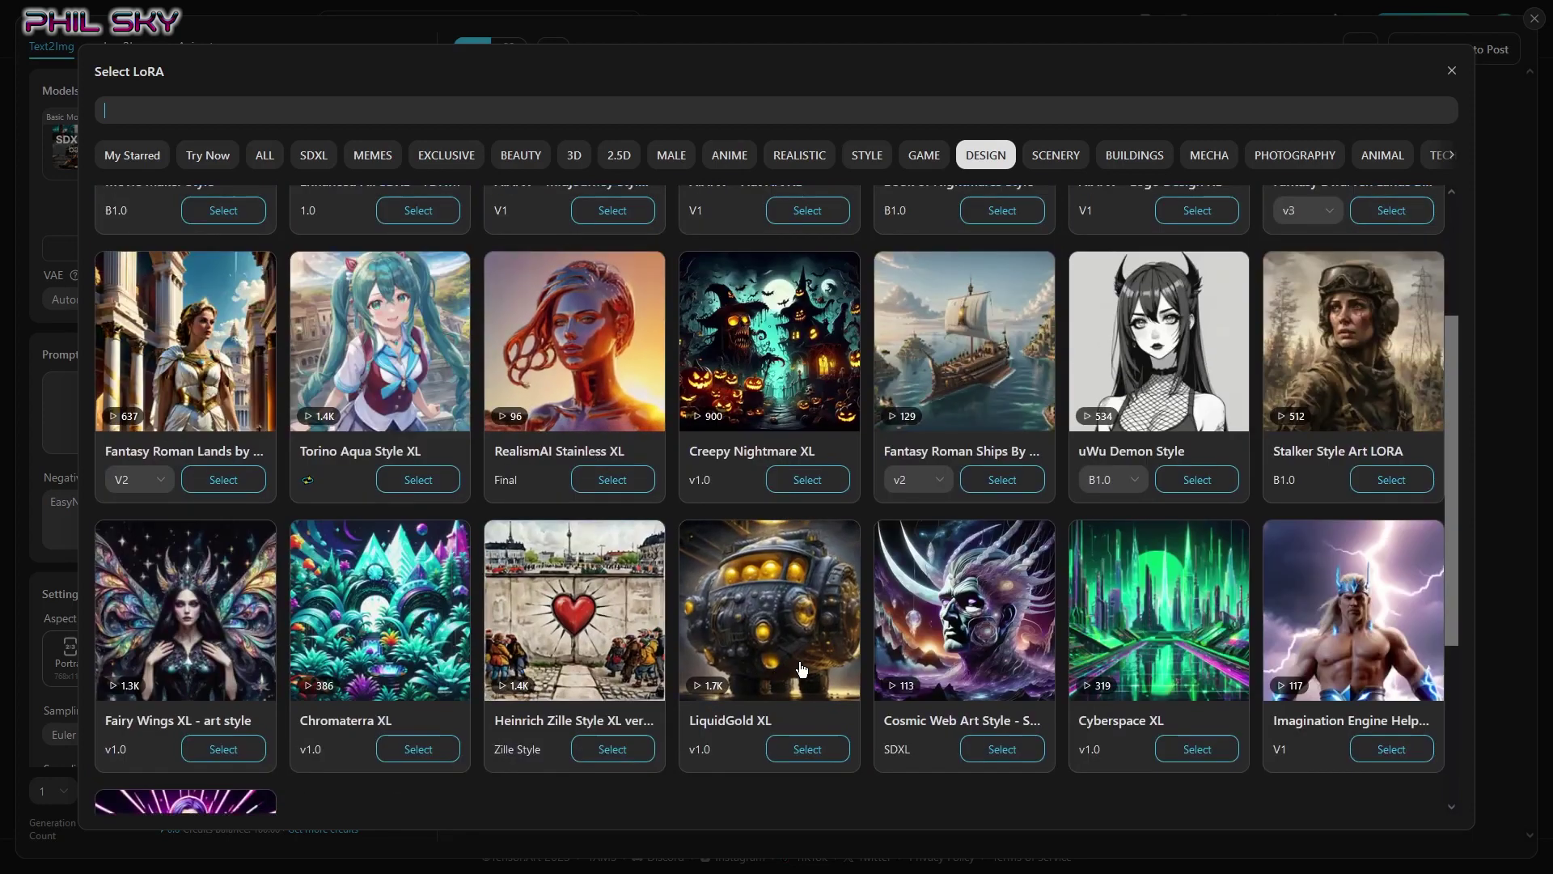
scroll(338, 468, "up", 2)
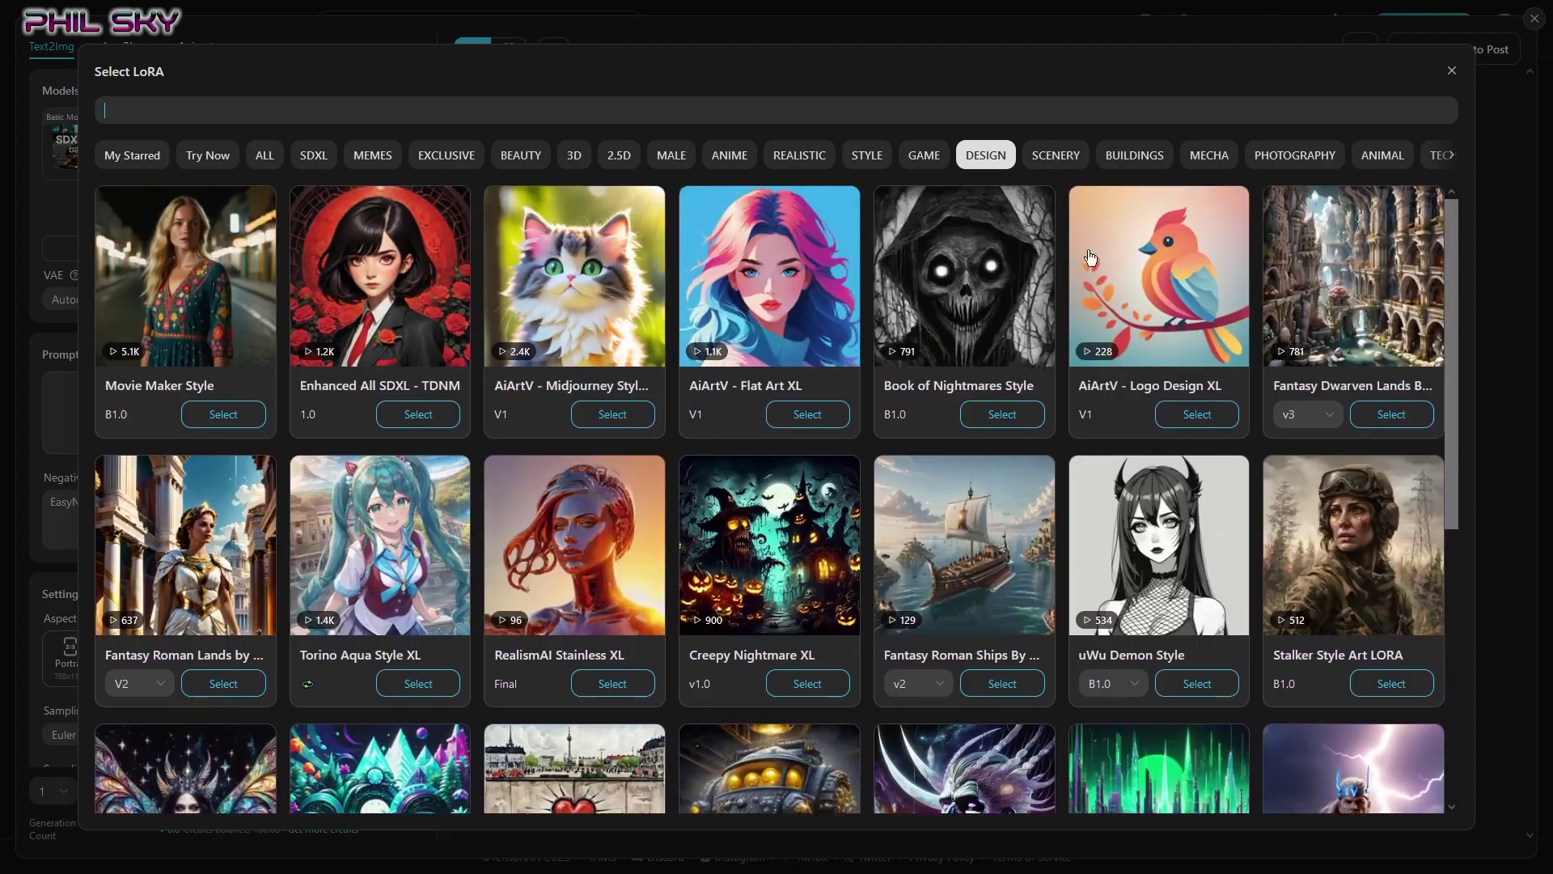
left_click(1382, 155)
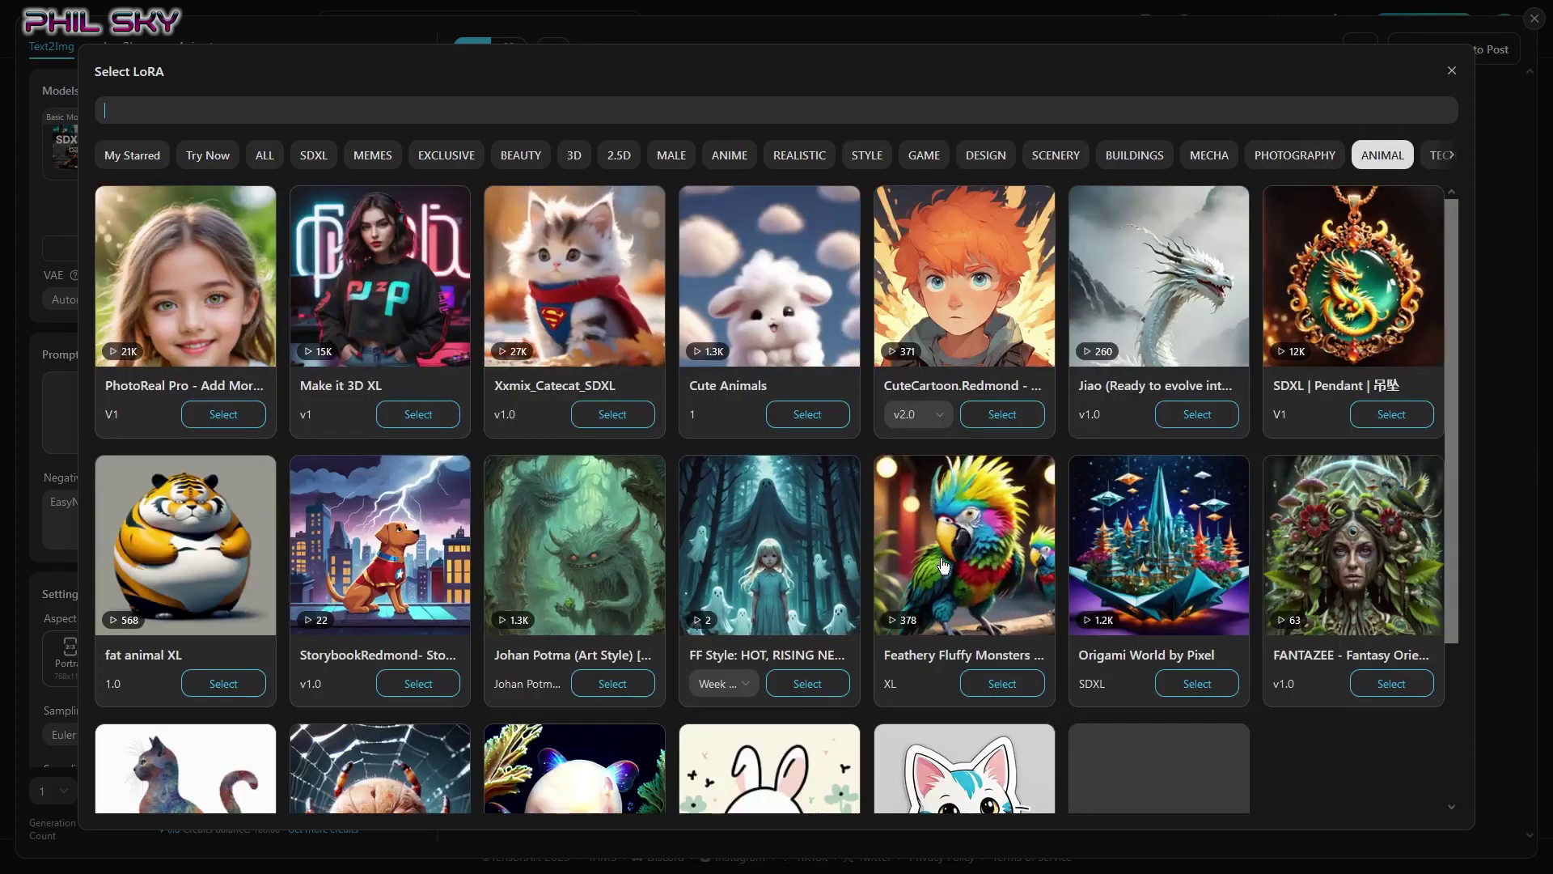
scroll(1008, 443, "down", 3)
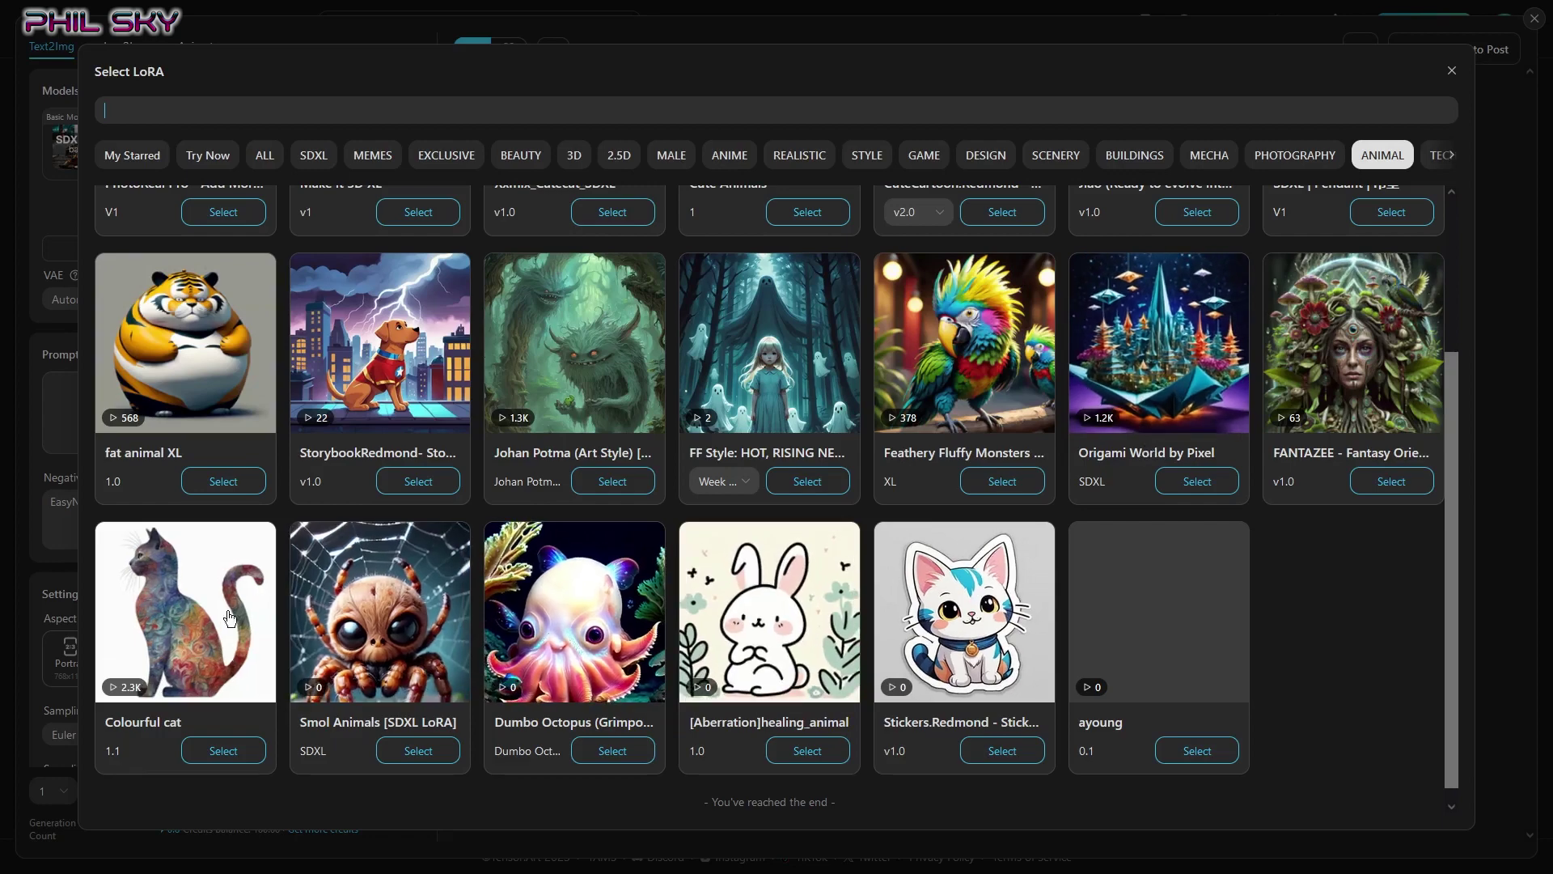
scroll(209, 405, "up", 3)
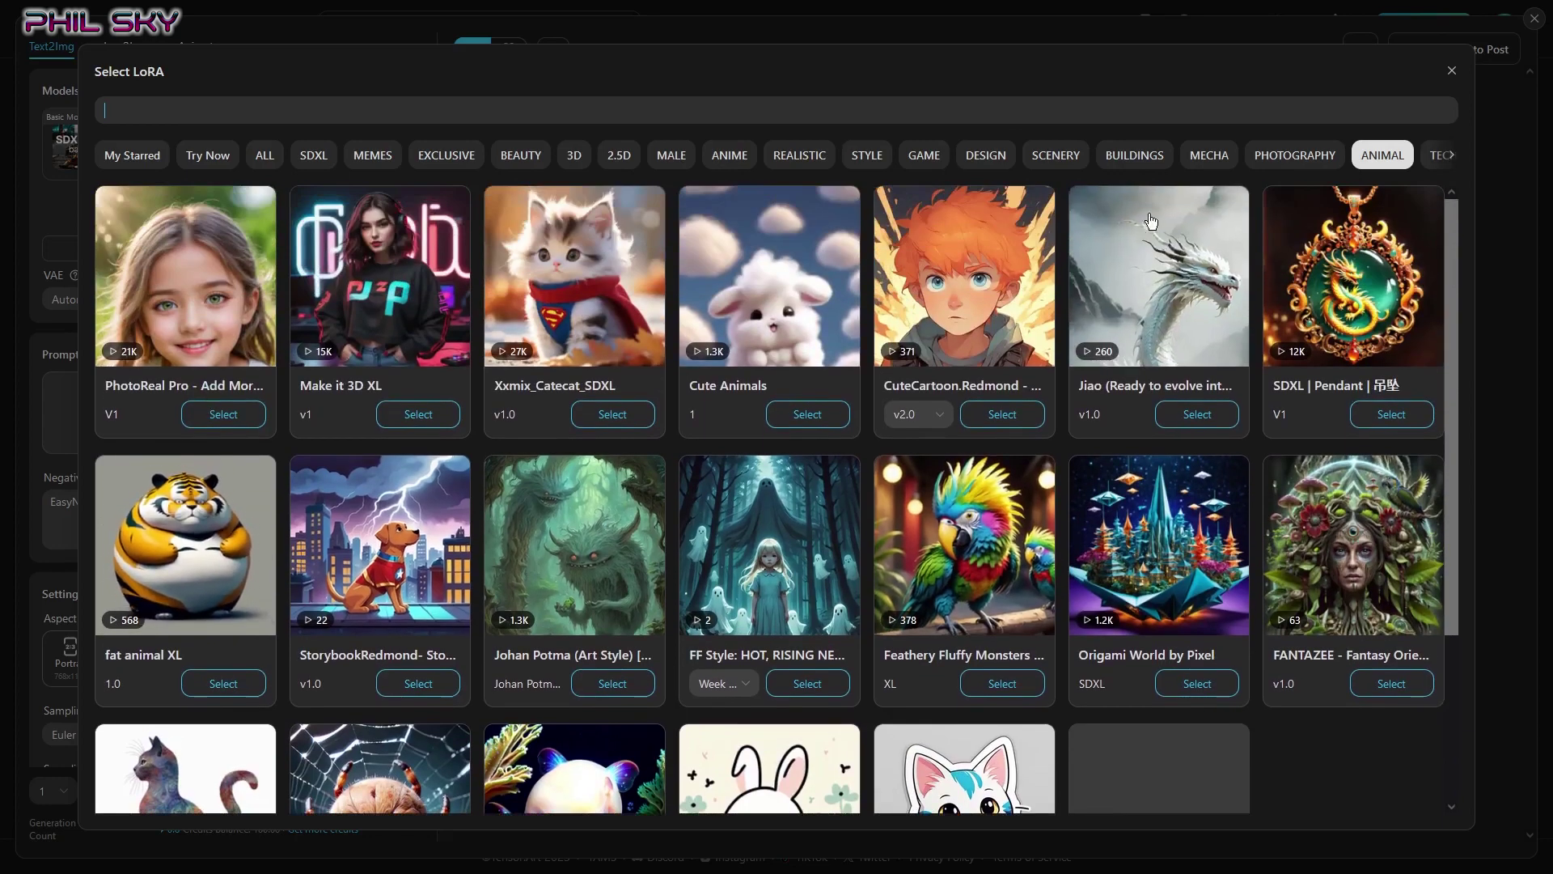
Look through the Vehicle, Film and Concept LoRA categories and leave the LoRA selection without choosing one
left_click(1454, 159)
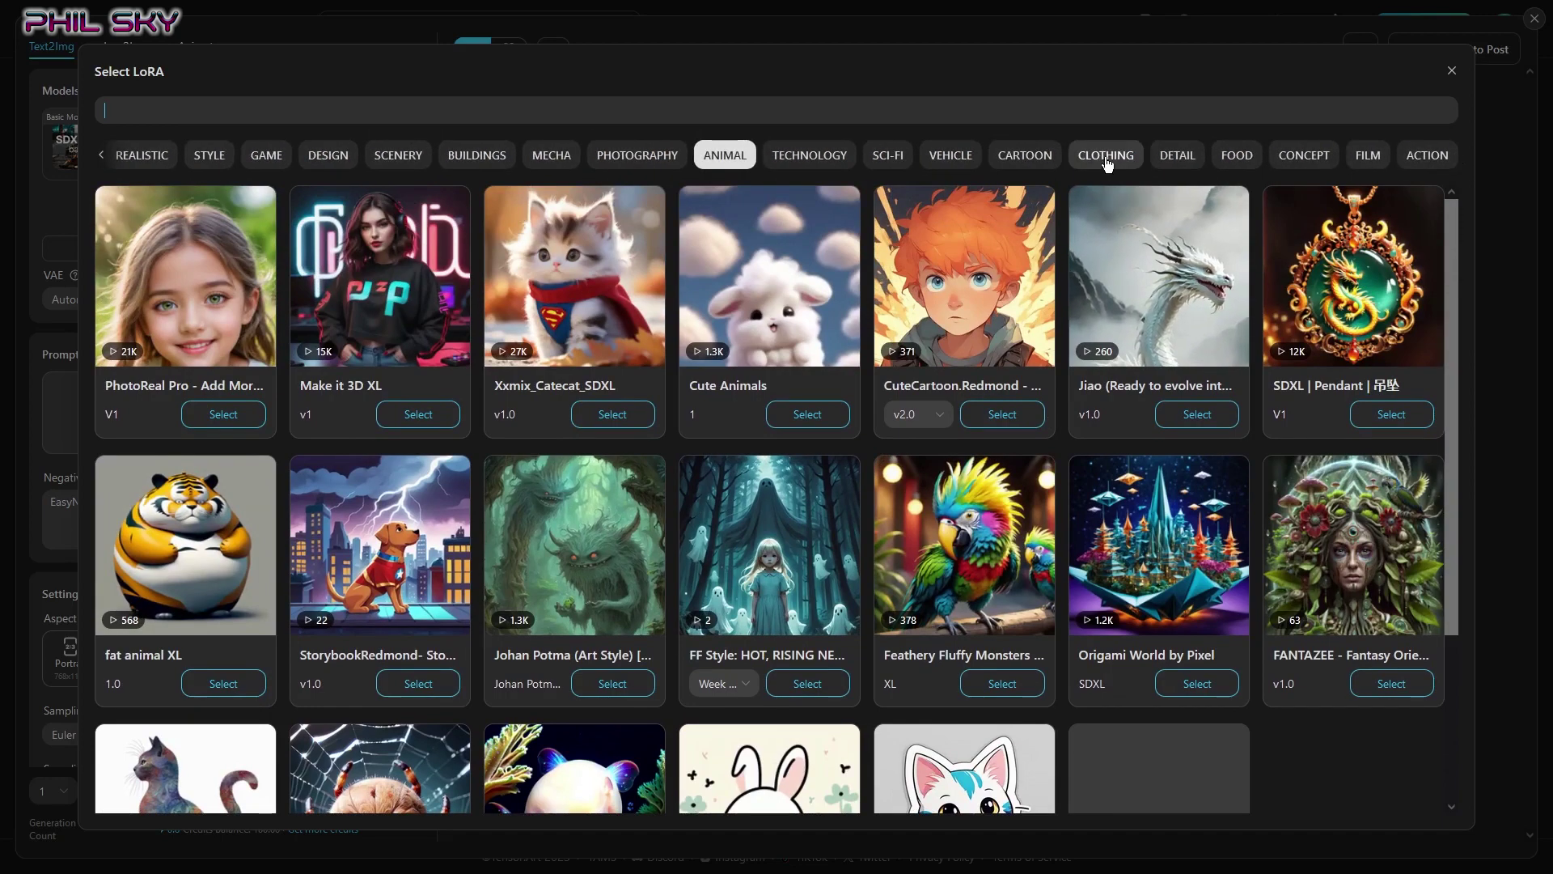
left_click(935, 160)
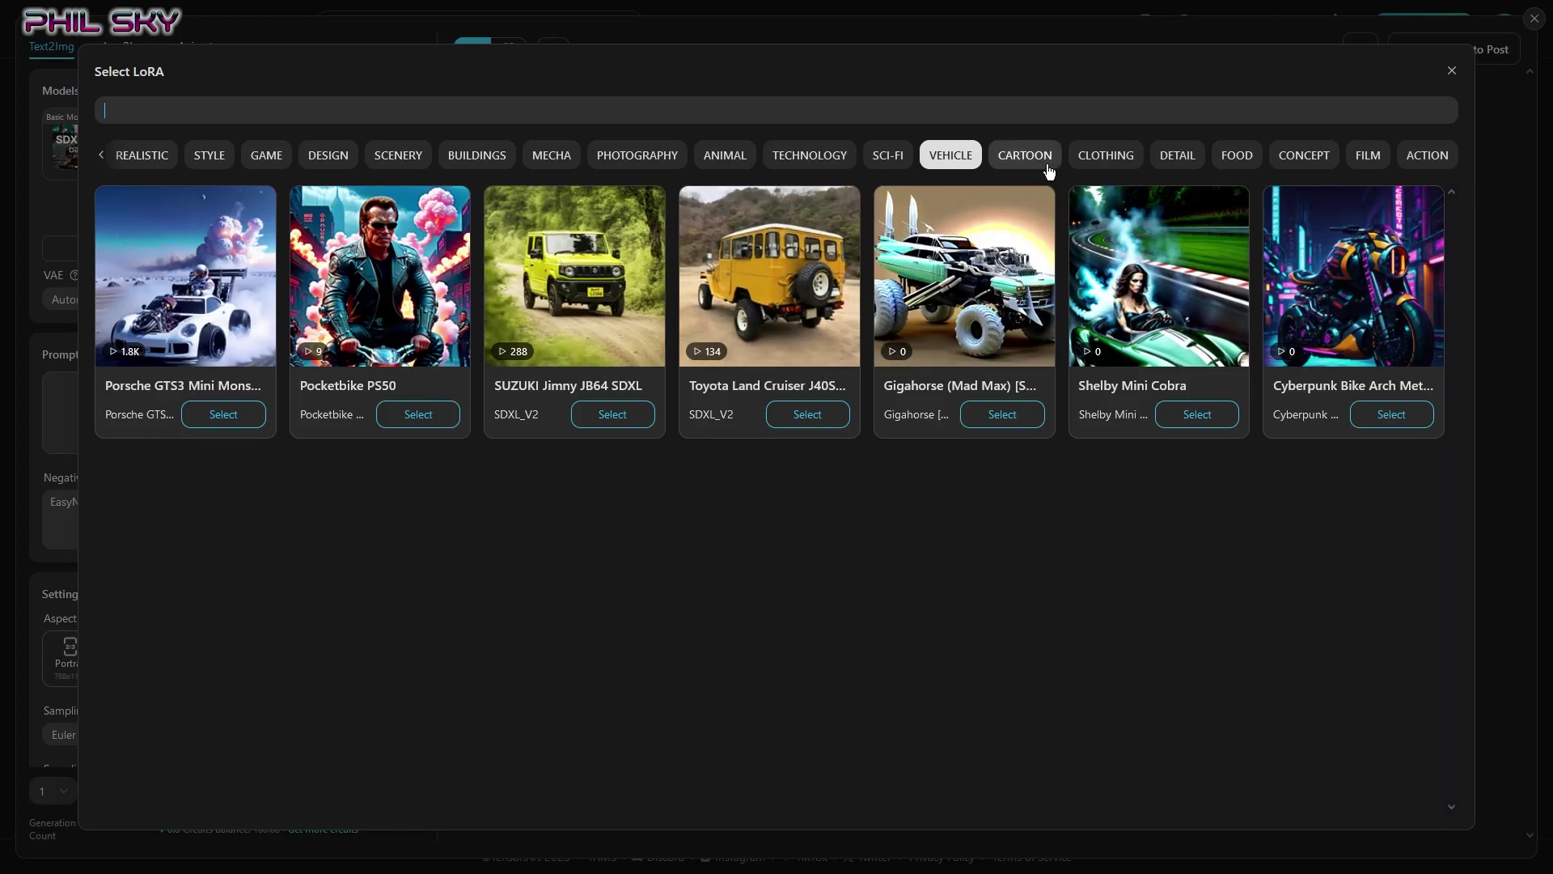
left_click(1367, 155)
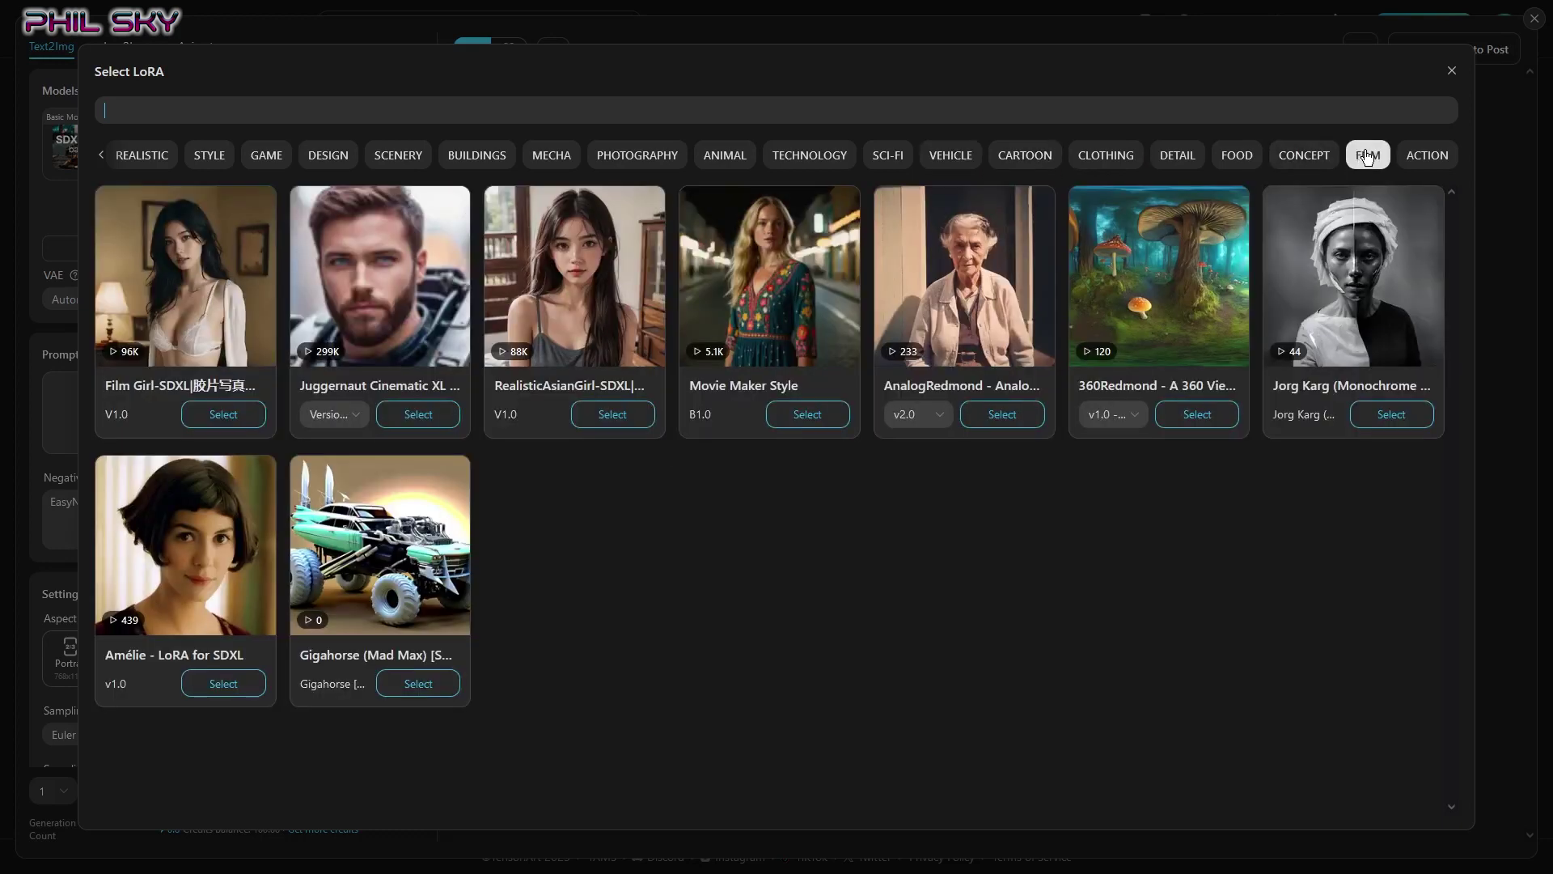
left_click(1284, 160)
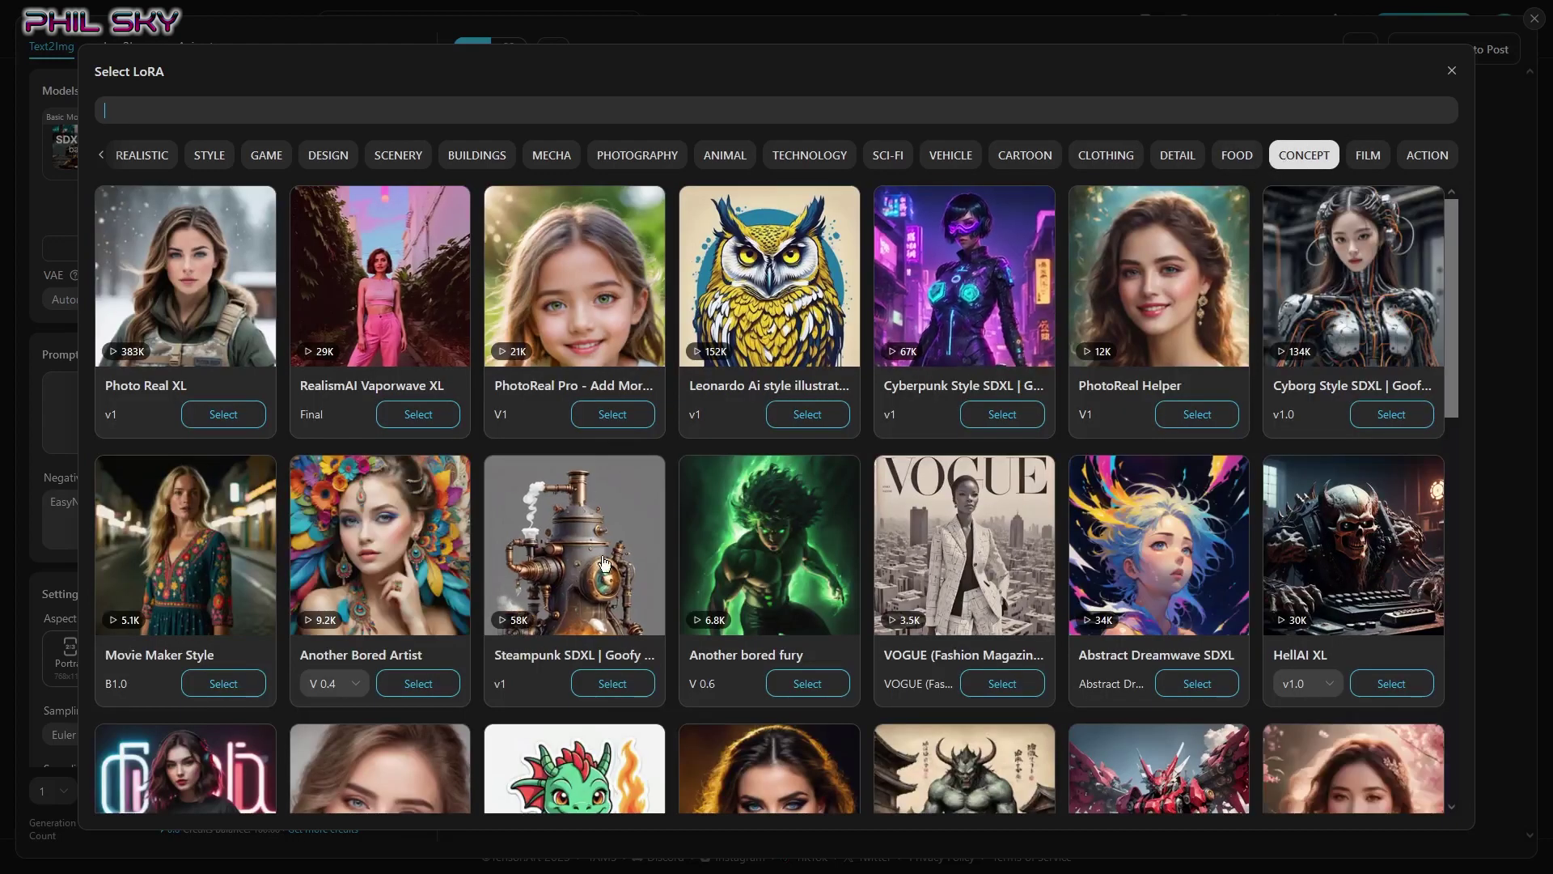
scroll(588, 557, "down", 5)
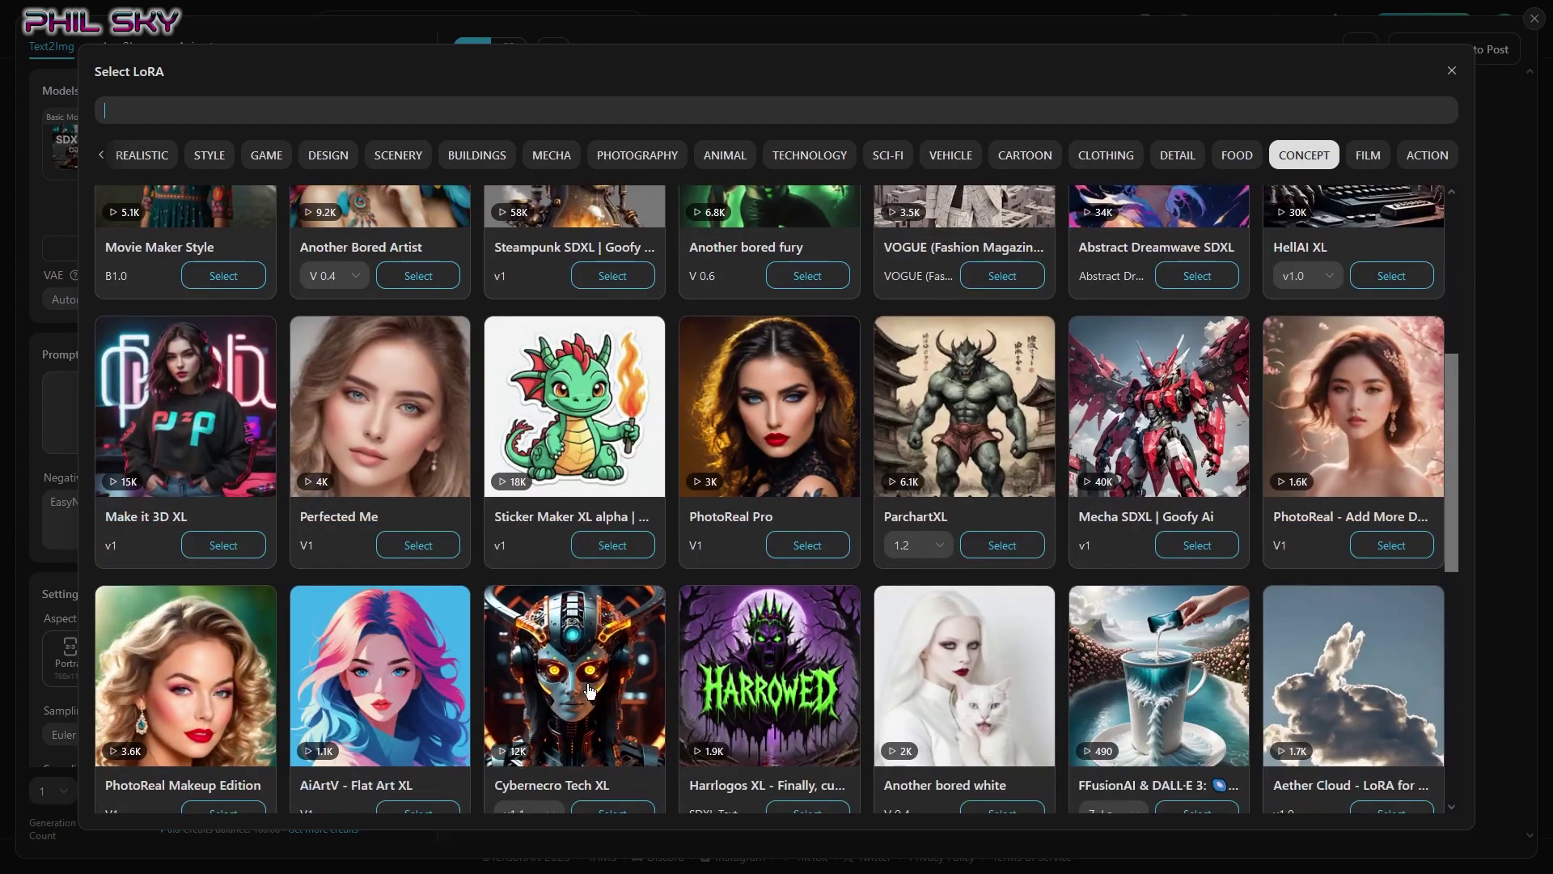
scroll(587, 676, "down", 6)
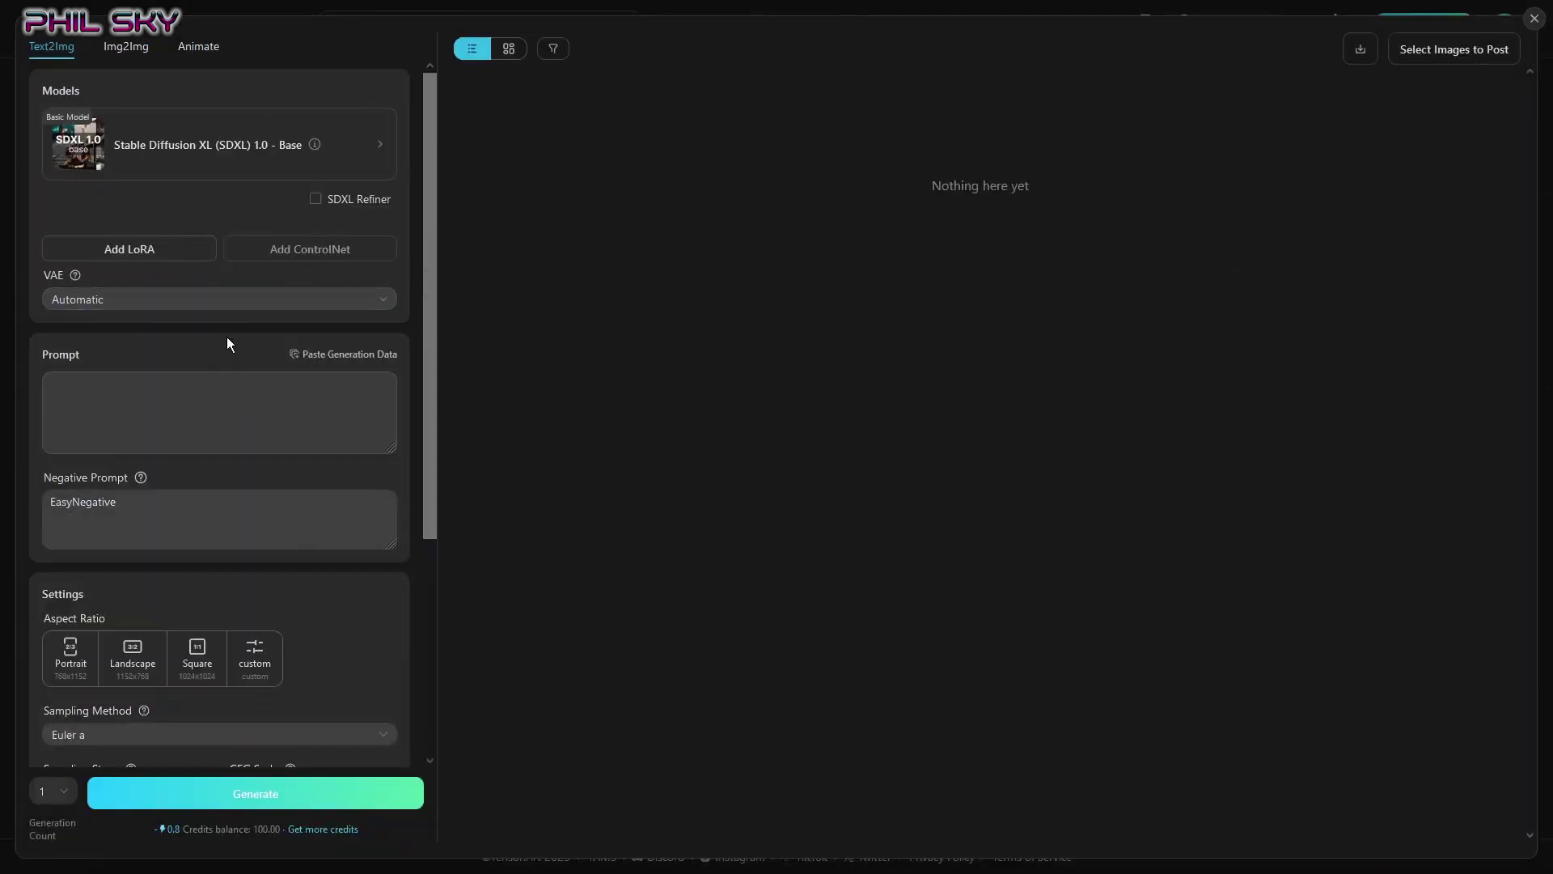
Look over the Prompt and Negative Prompt fields of the Text2Img form
left_click(179, 399)
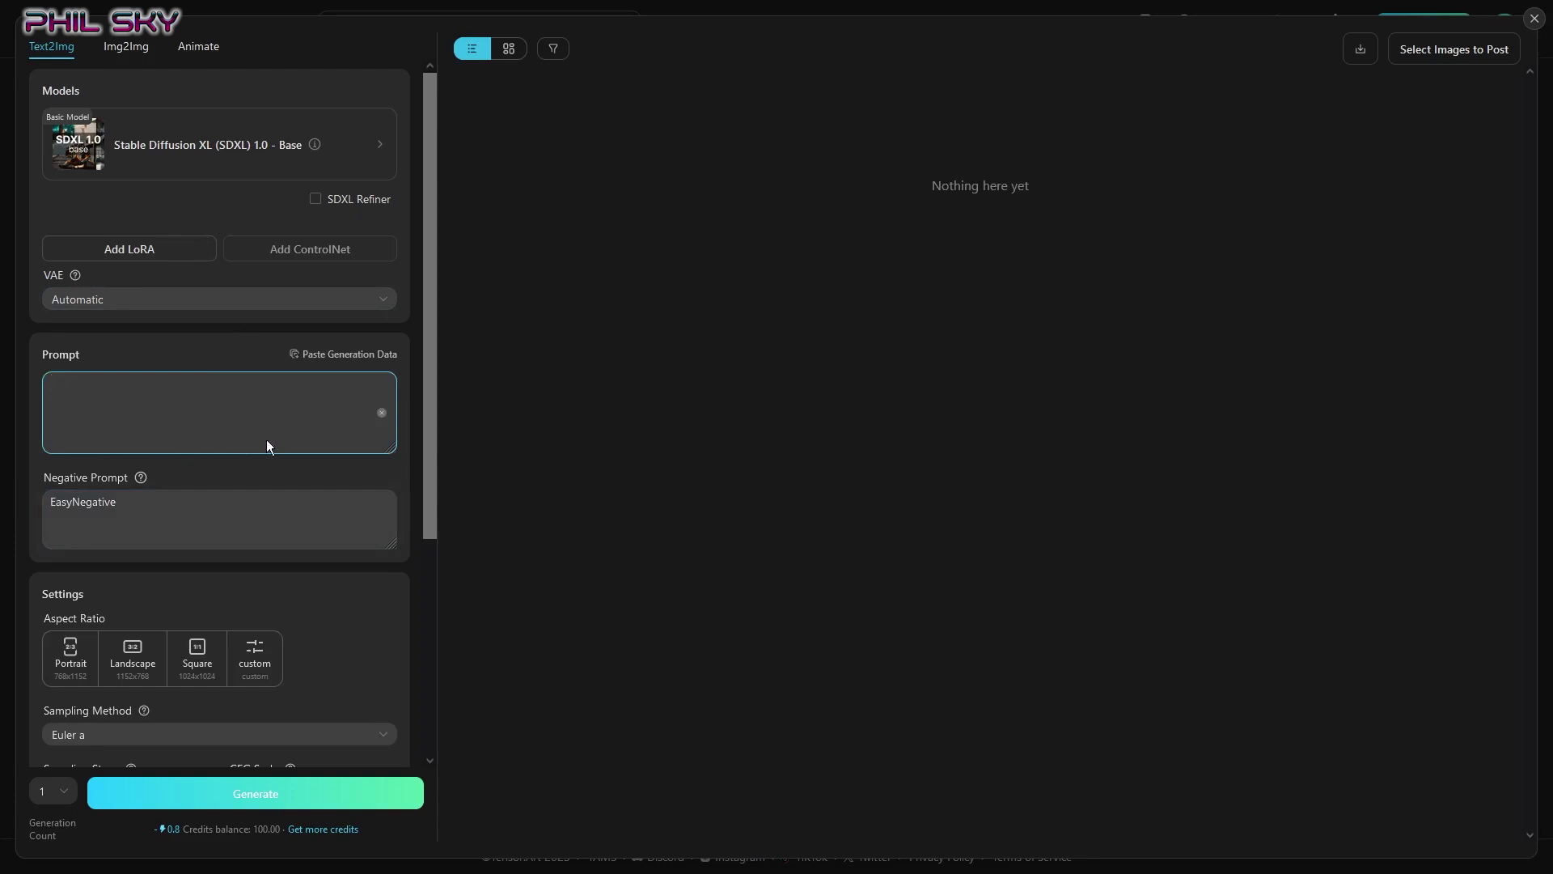
left_click(222, 523)
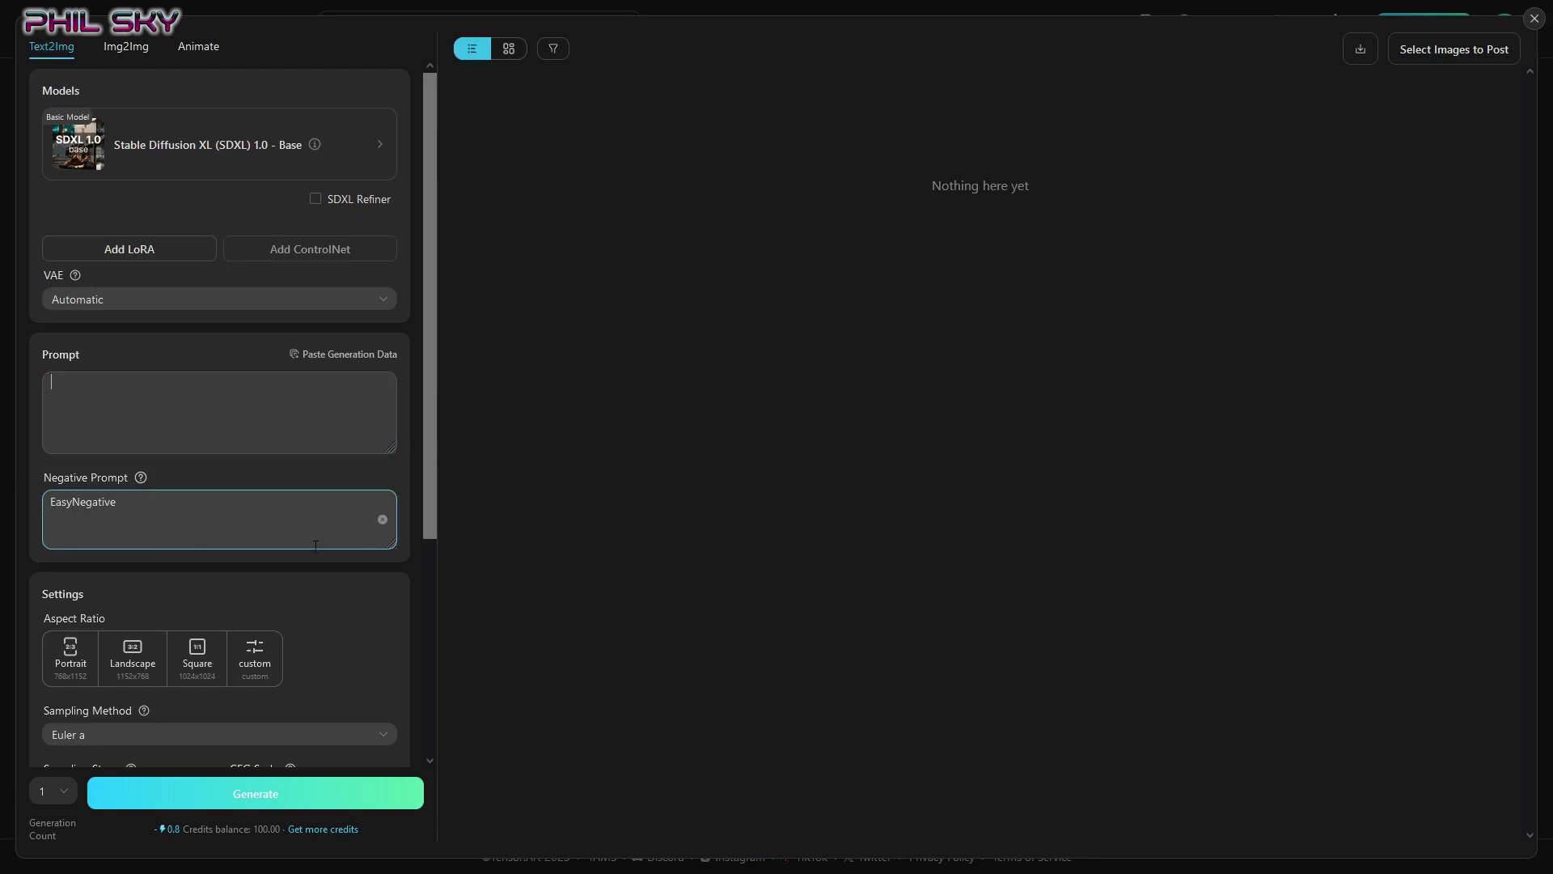
scroll(328, 614, "down", 2)
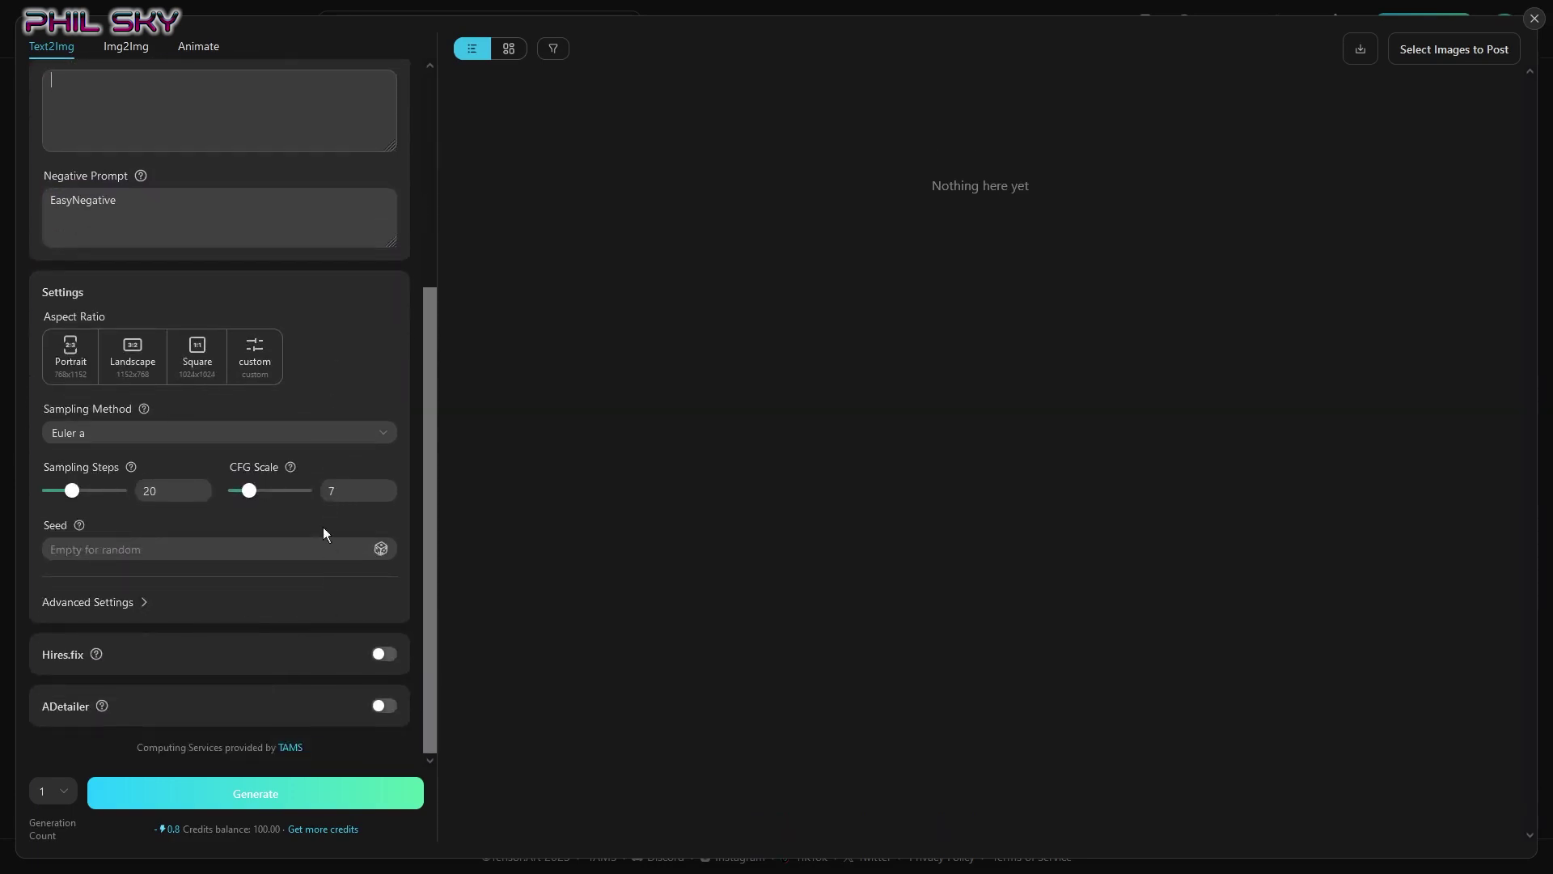
Try the Portrait, Landscape and Square aspect ratios, and set a custom size of 1022 wide by 1258 high
left_click(71, 368)
left_click(144, 379)
left_click(195, 370)
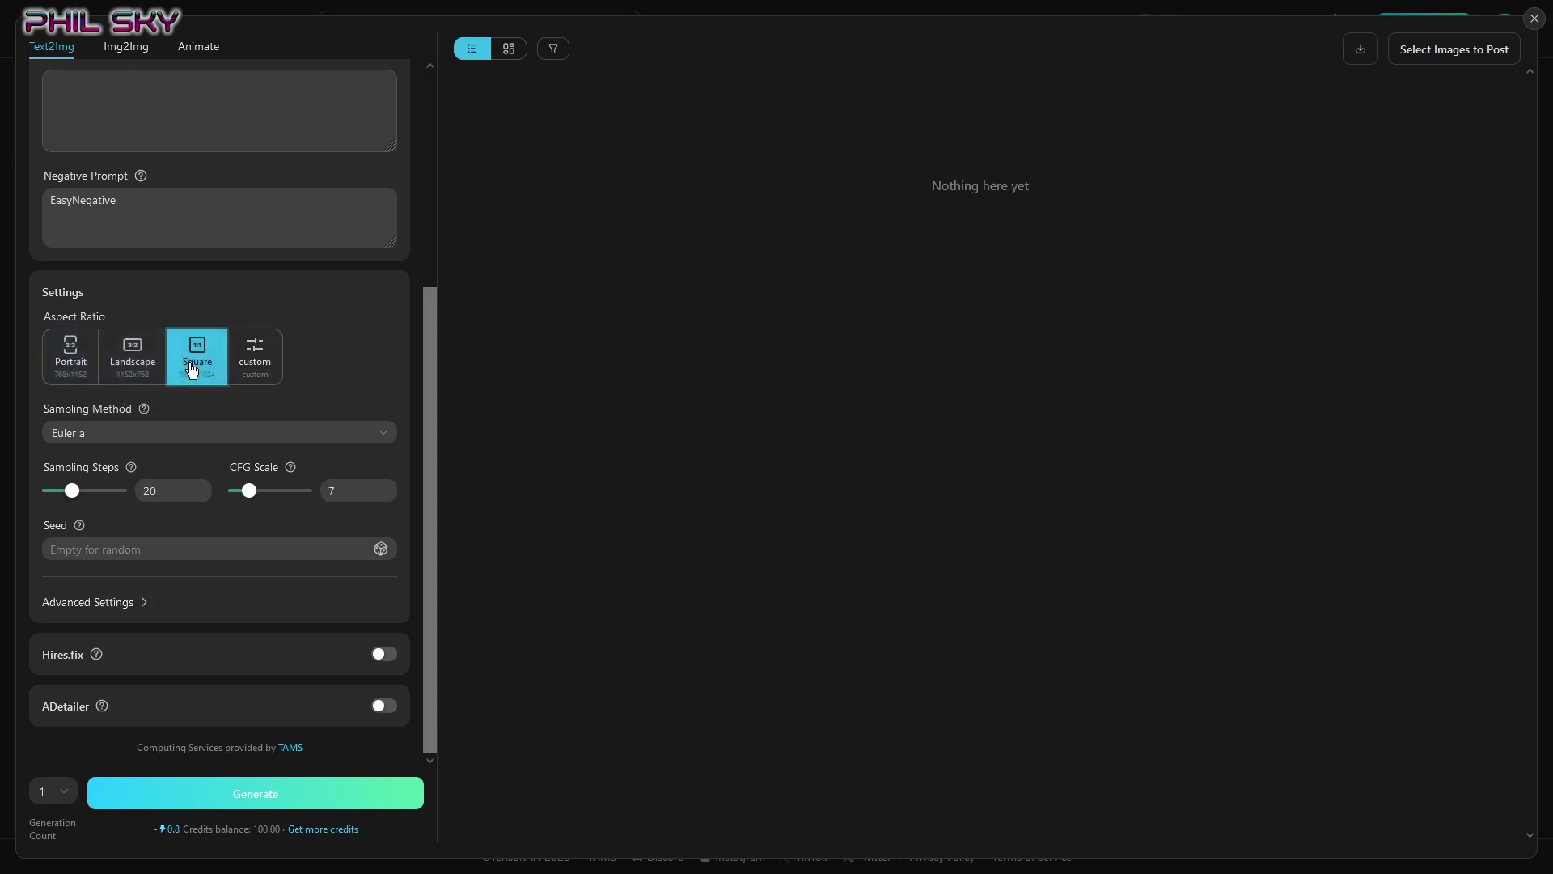
left_click(261, 371)
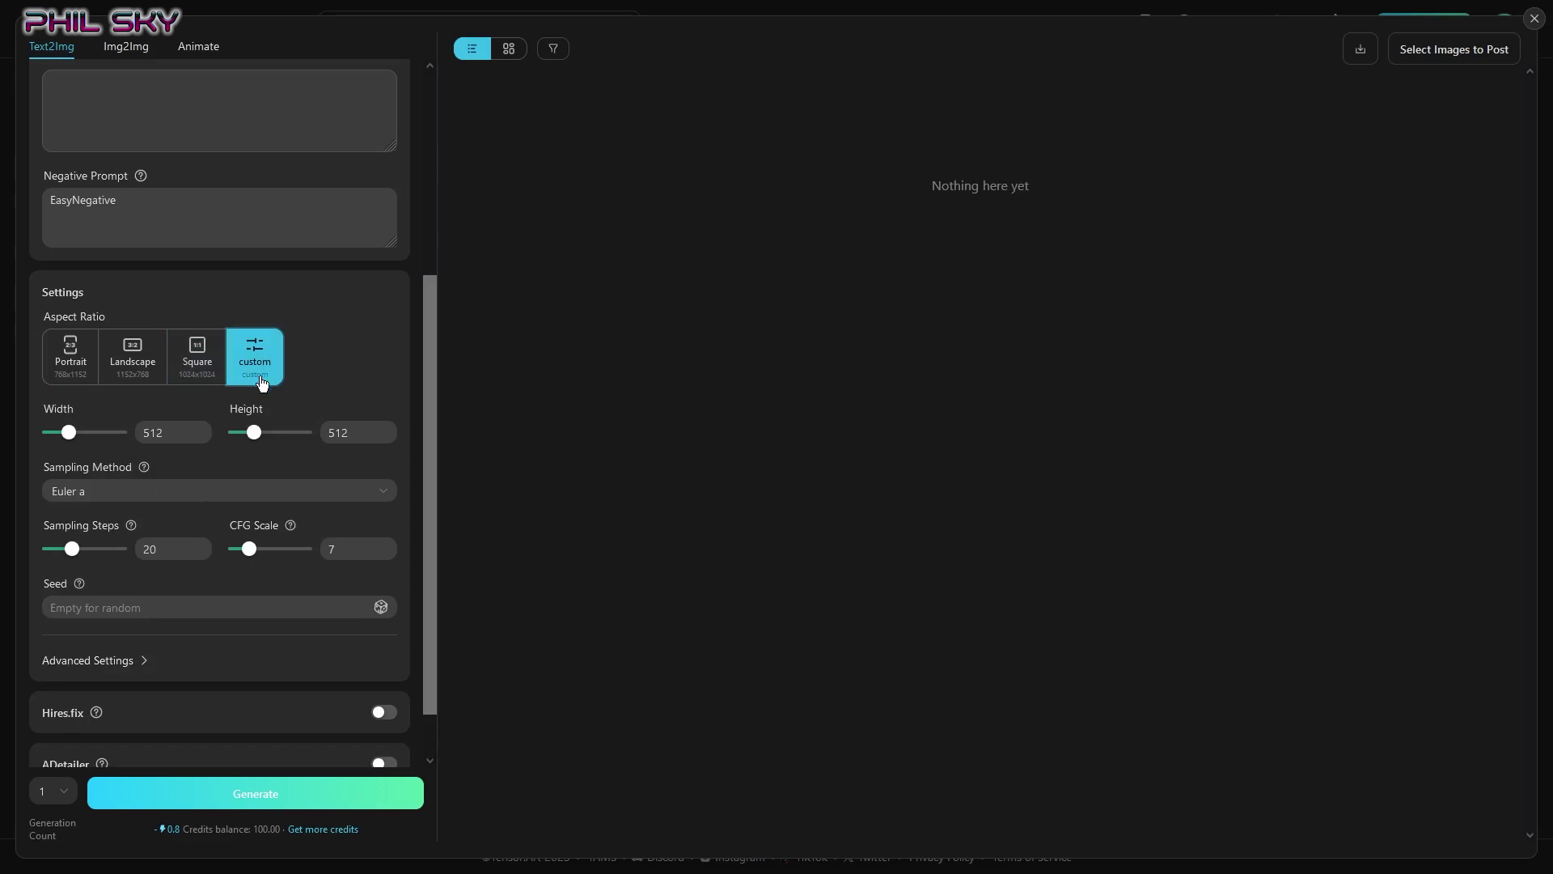
mouse_move(69, 435)
left_click_drag(70, 435, 94, 443)
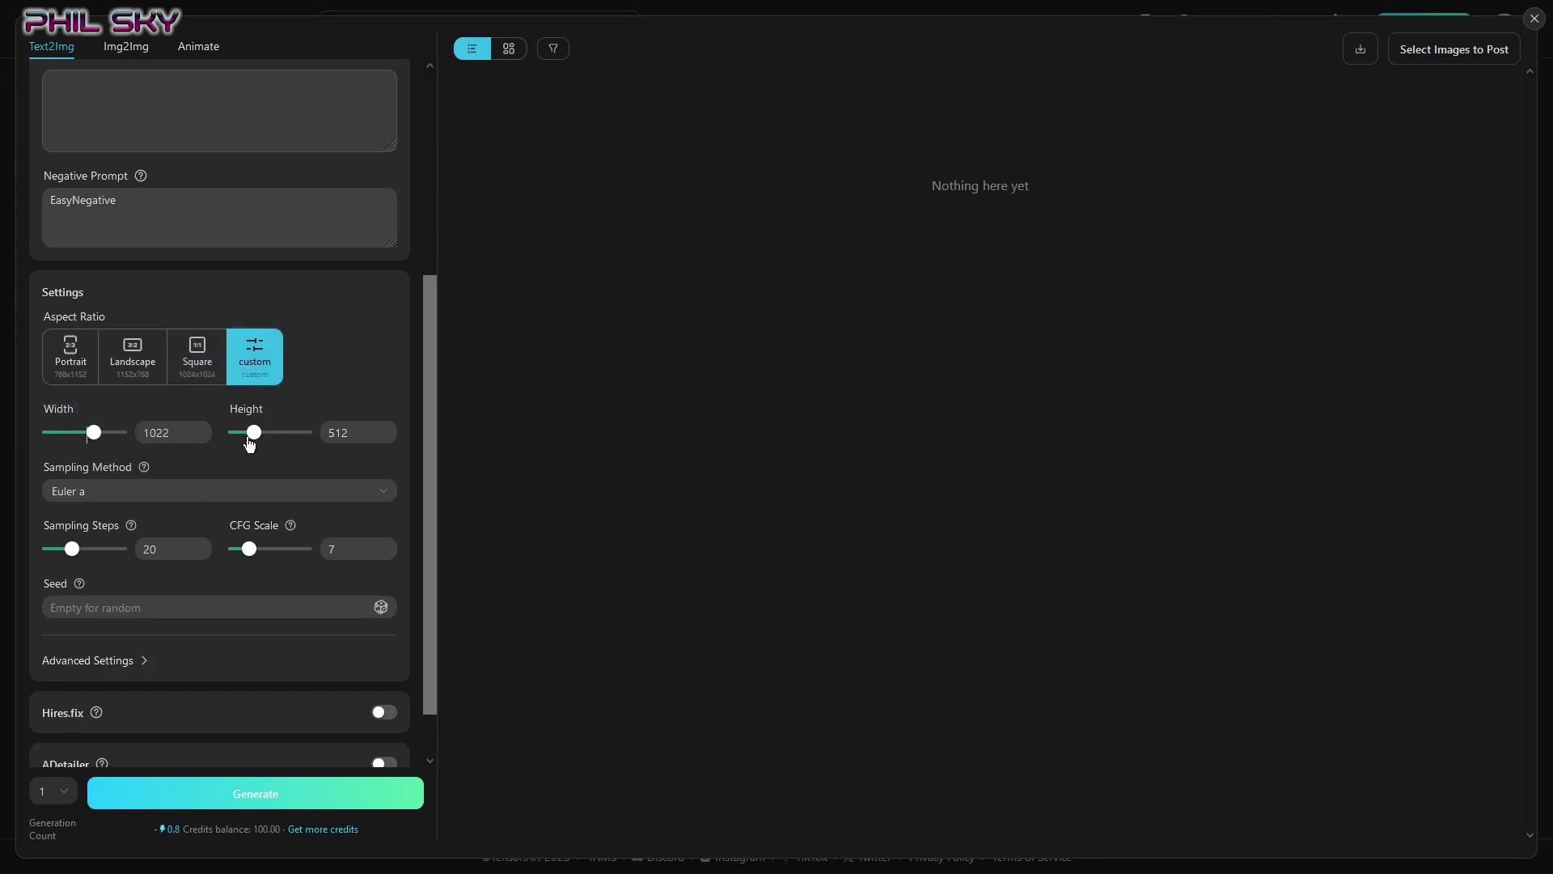
left_click_drag(253, 437, 291, 443)
key("shift+Tab")
Look through the available sampling methods and keep Euler a
left_click(384, 500)
scroll(342, 634, "down", 2)
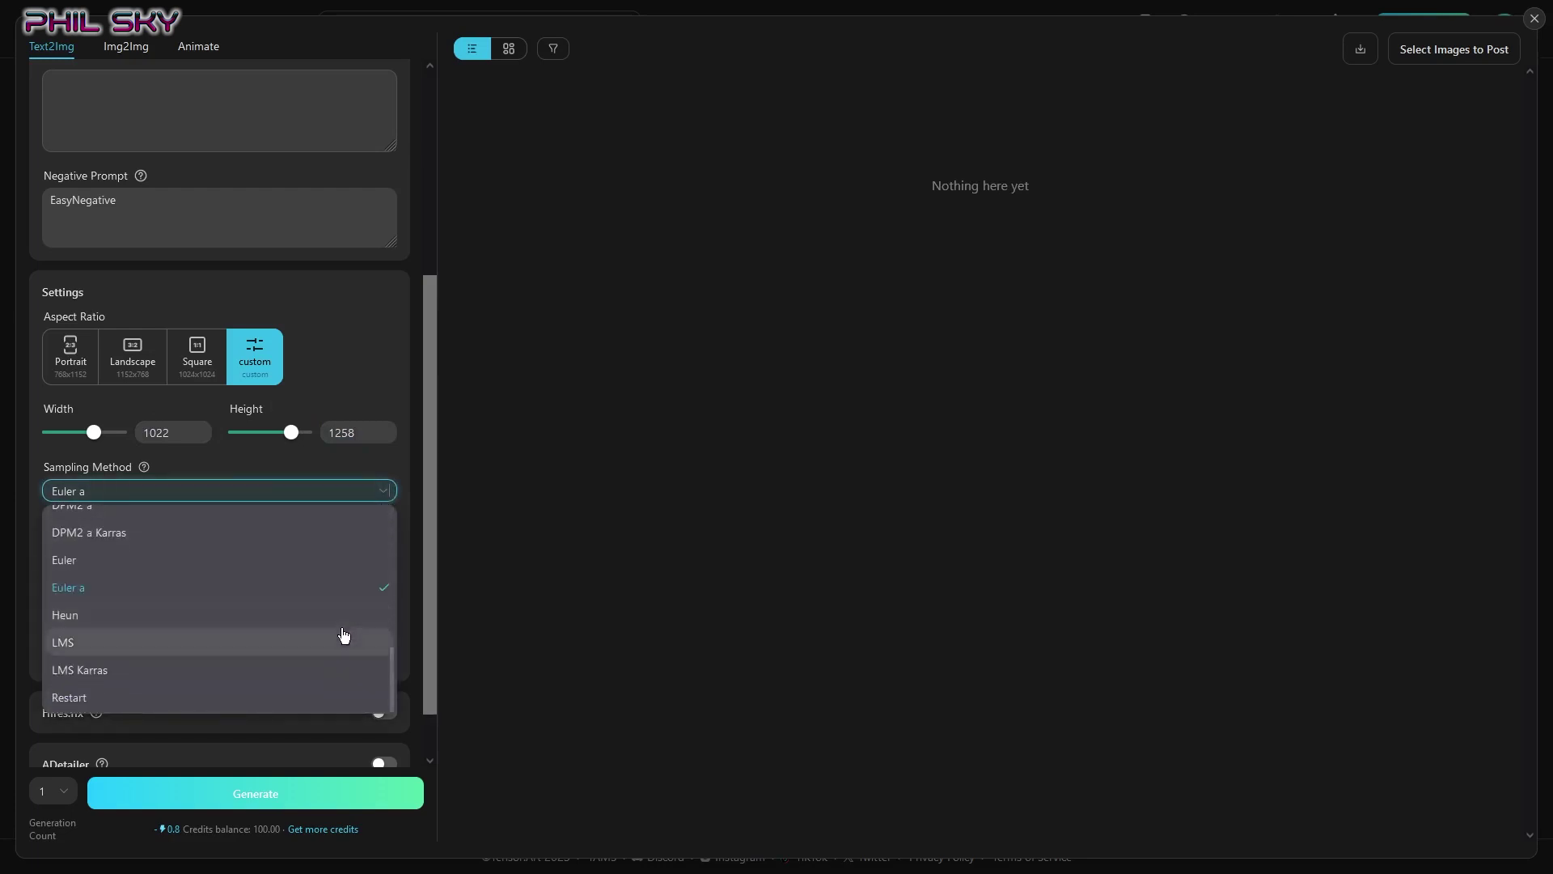
scroll(340, 634, "up", 6)
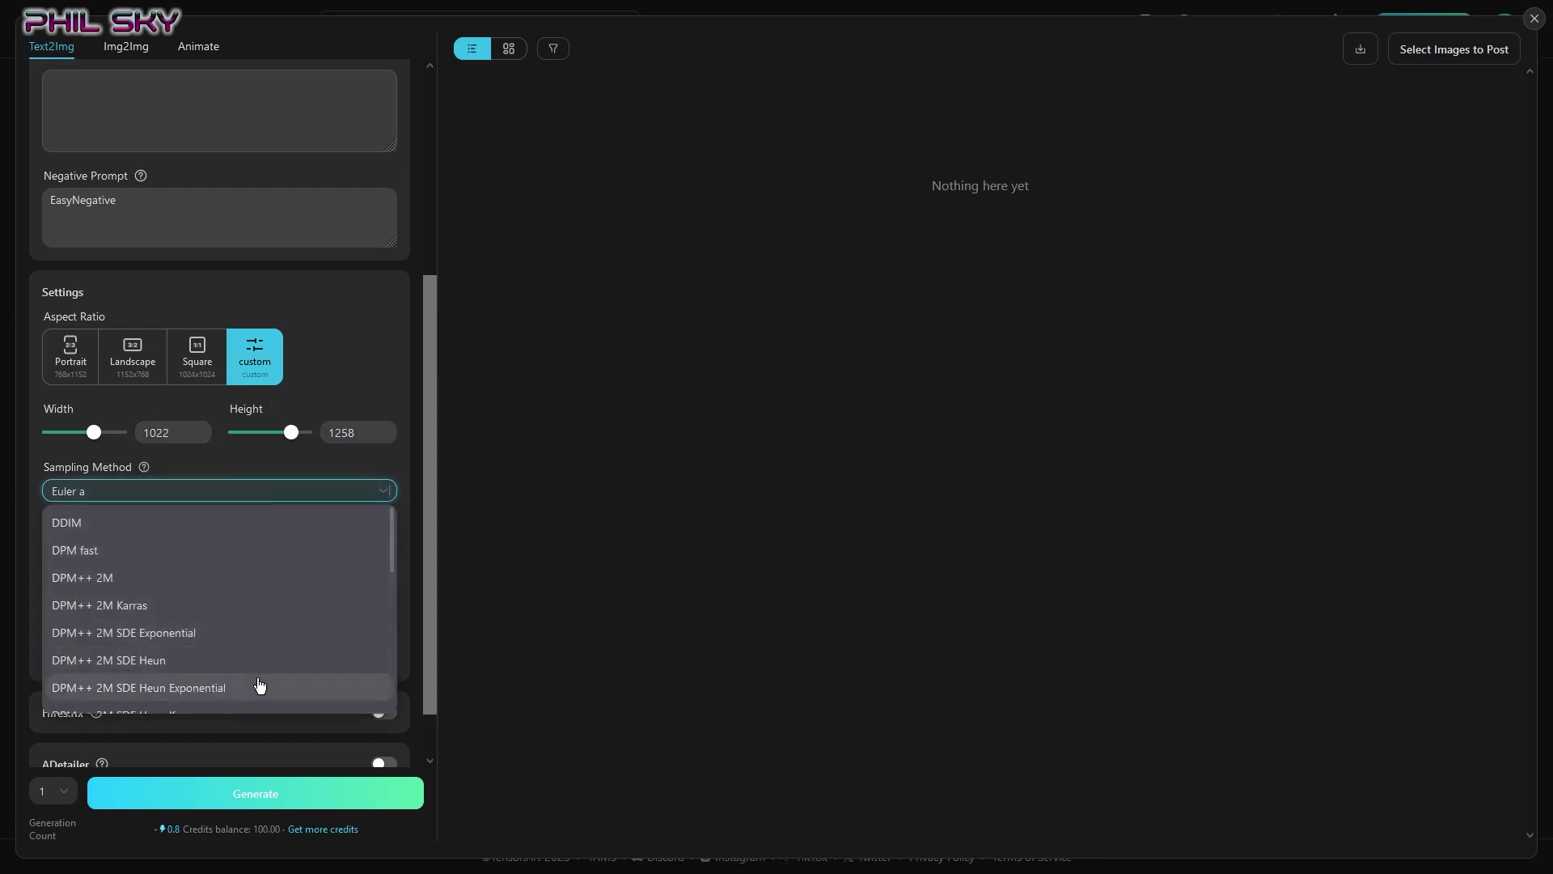
scroll(324, 648, "down", 2)
scroll(229, 695, "down", 5)
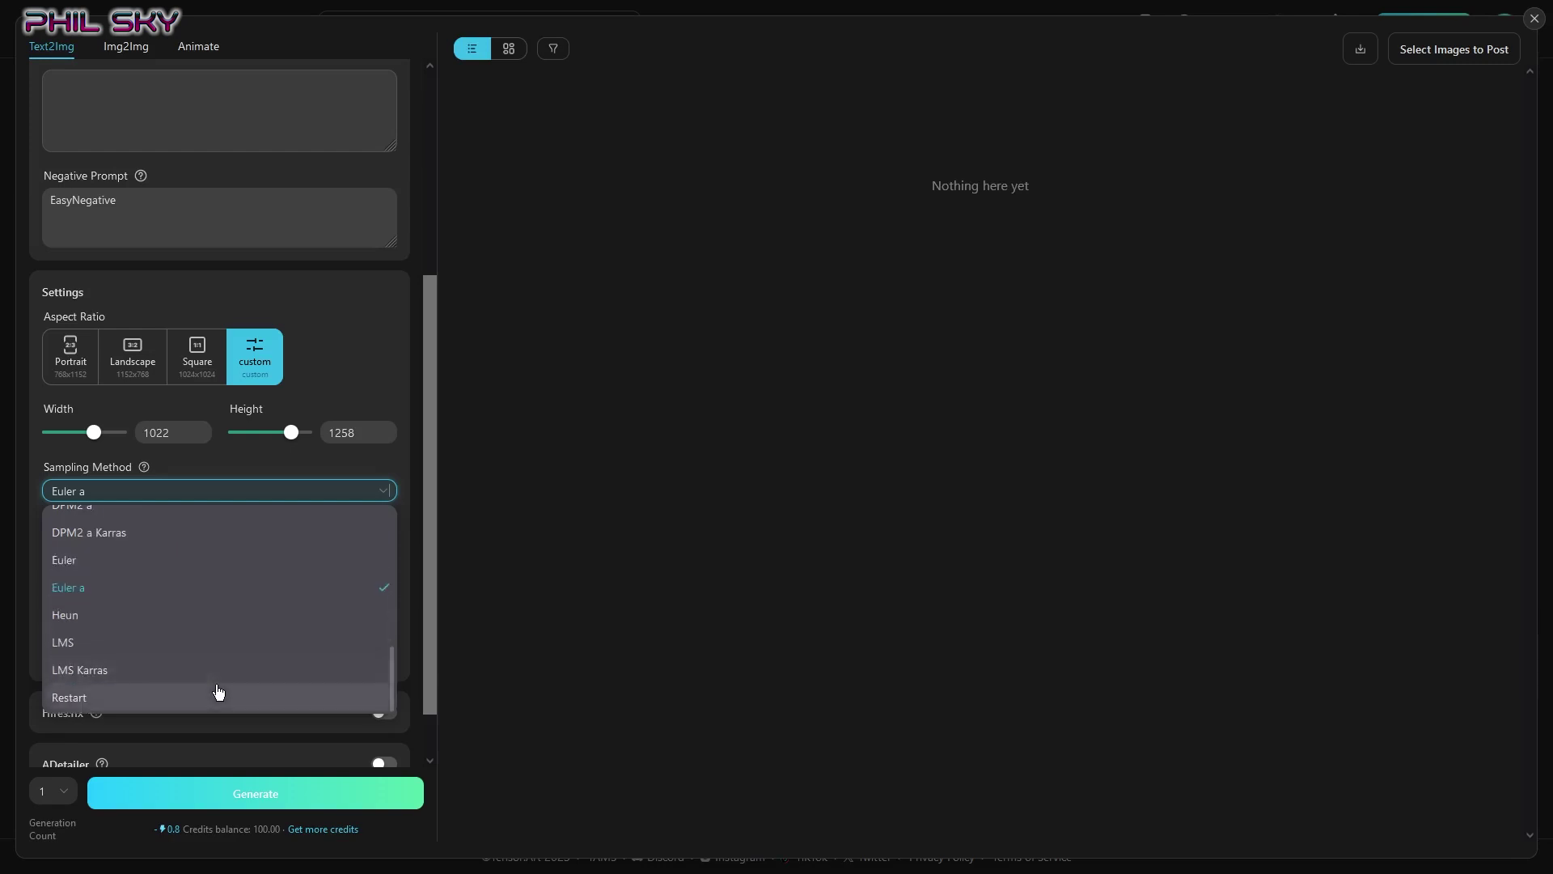
left_click(255, 493)
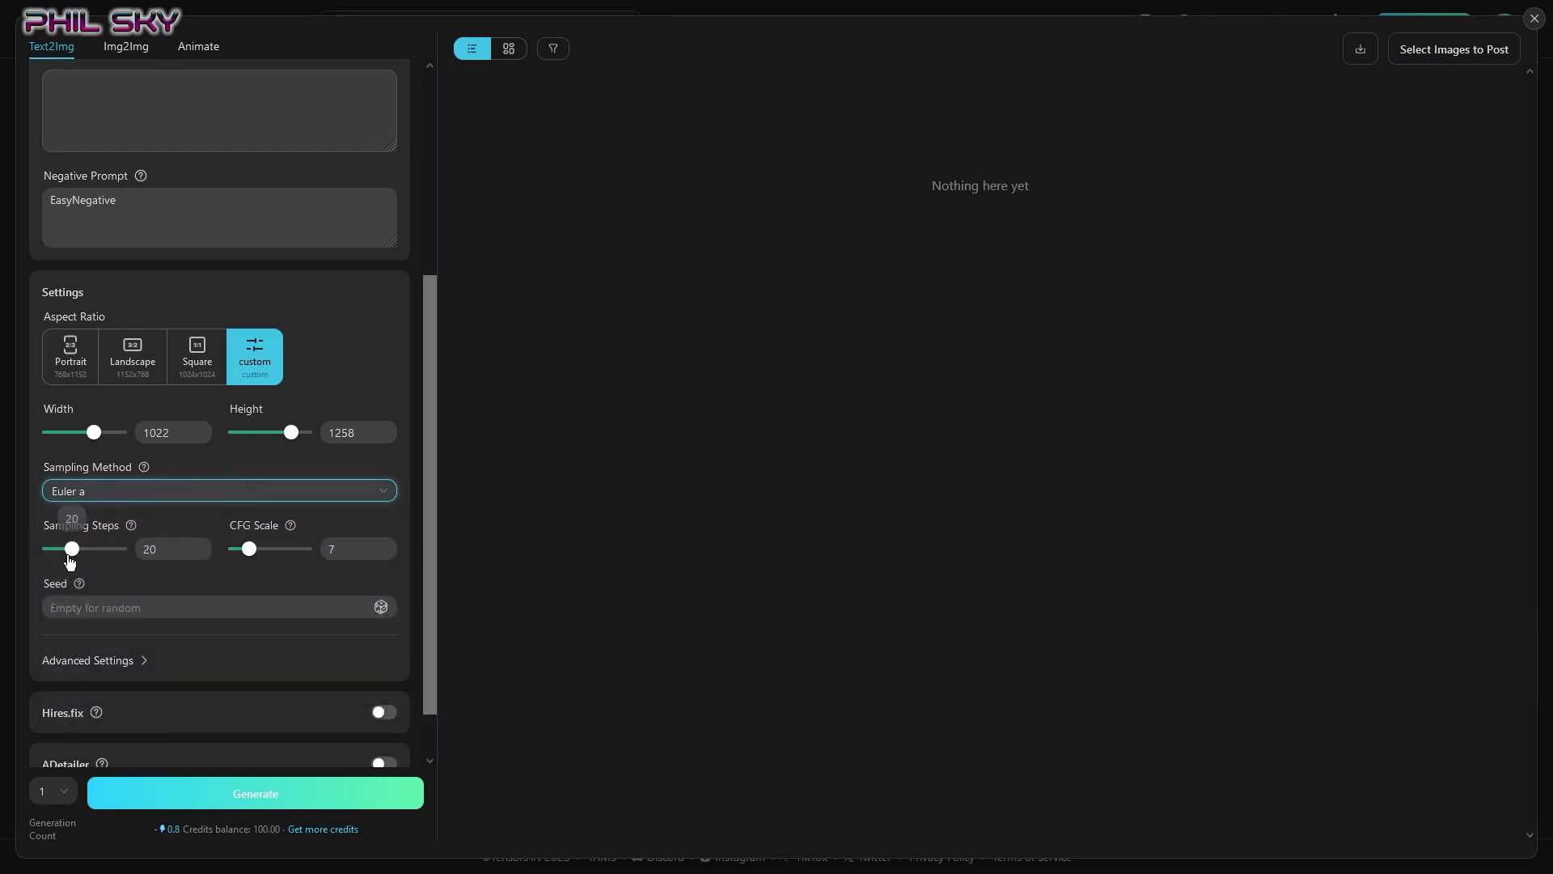
Try out the Sampling Steps and CFG Scale adjustments, and set the CFG Scale back to 7
mouse_move(72, 549)
left_mouse_down()
mouse_move(109, 554)
mouse_move(47, 552)
mouse_move(120, 555)
mouse_move(72, 553)
left_mouse_up()
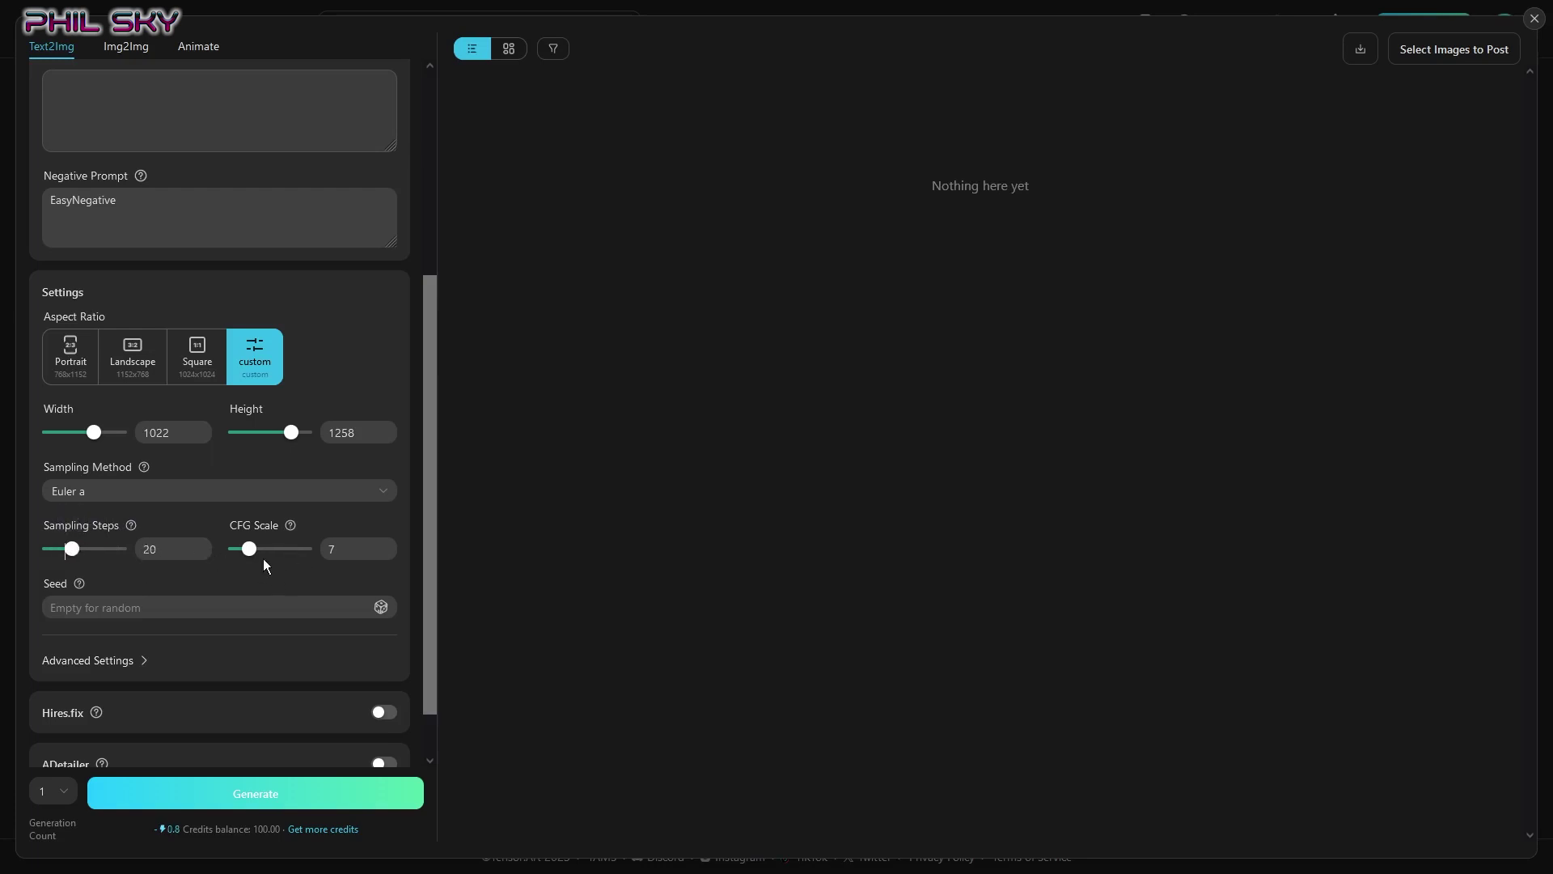
mouse_move(250, 549)
left_mouse_down()
mouse_move(304, 557)
mouse_move(238, 553)
mouse_move(266, 555)
left_mouse_up()
key("Tab")
type("7")
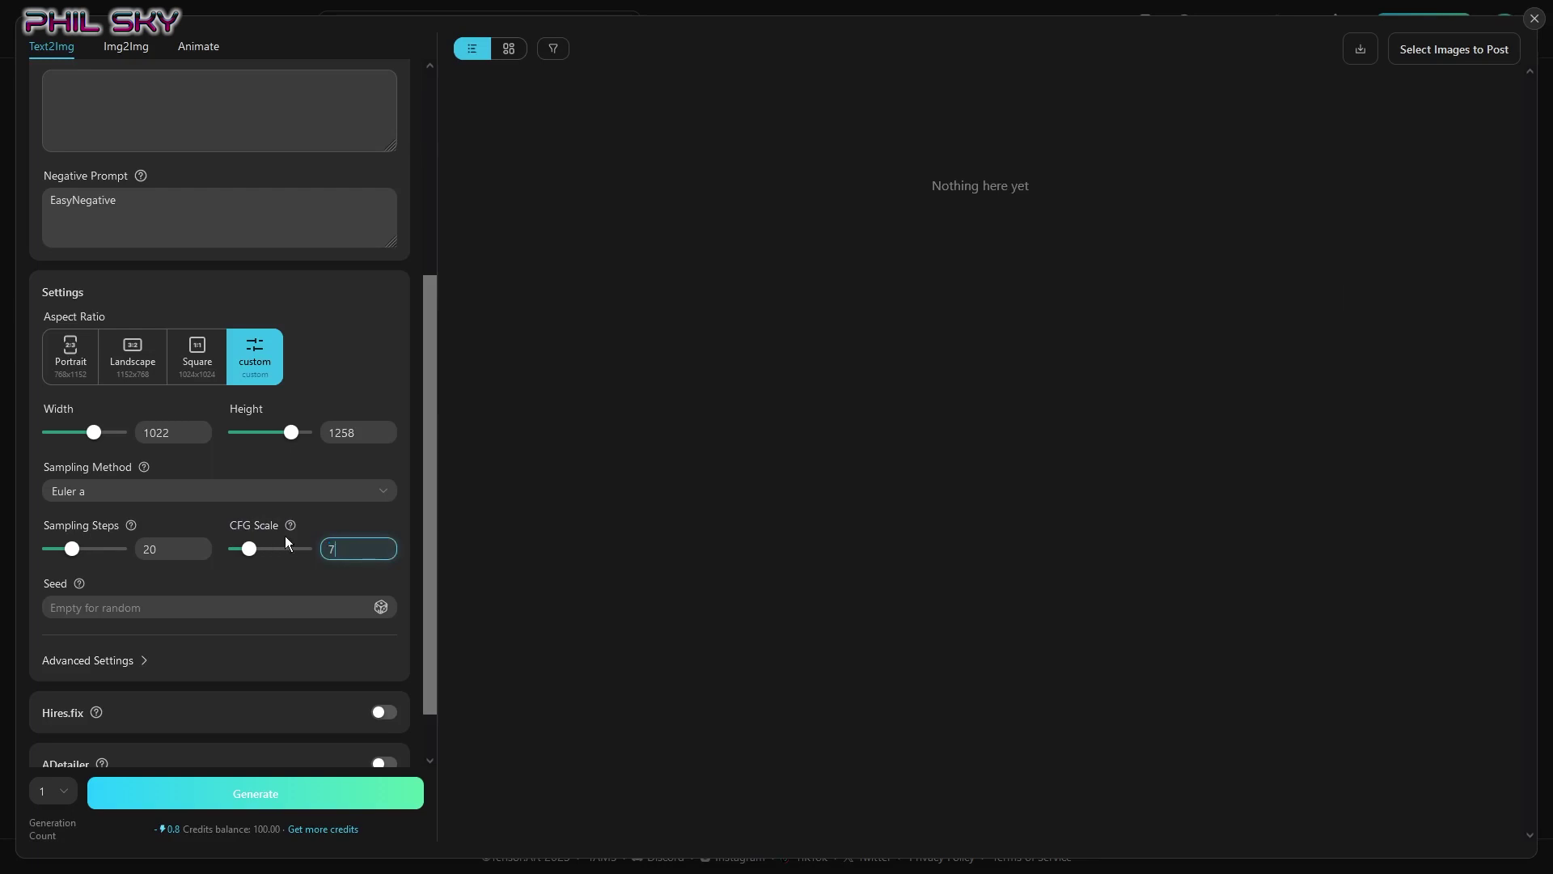
left_click(248, 578)
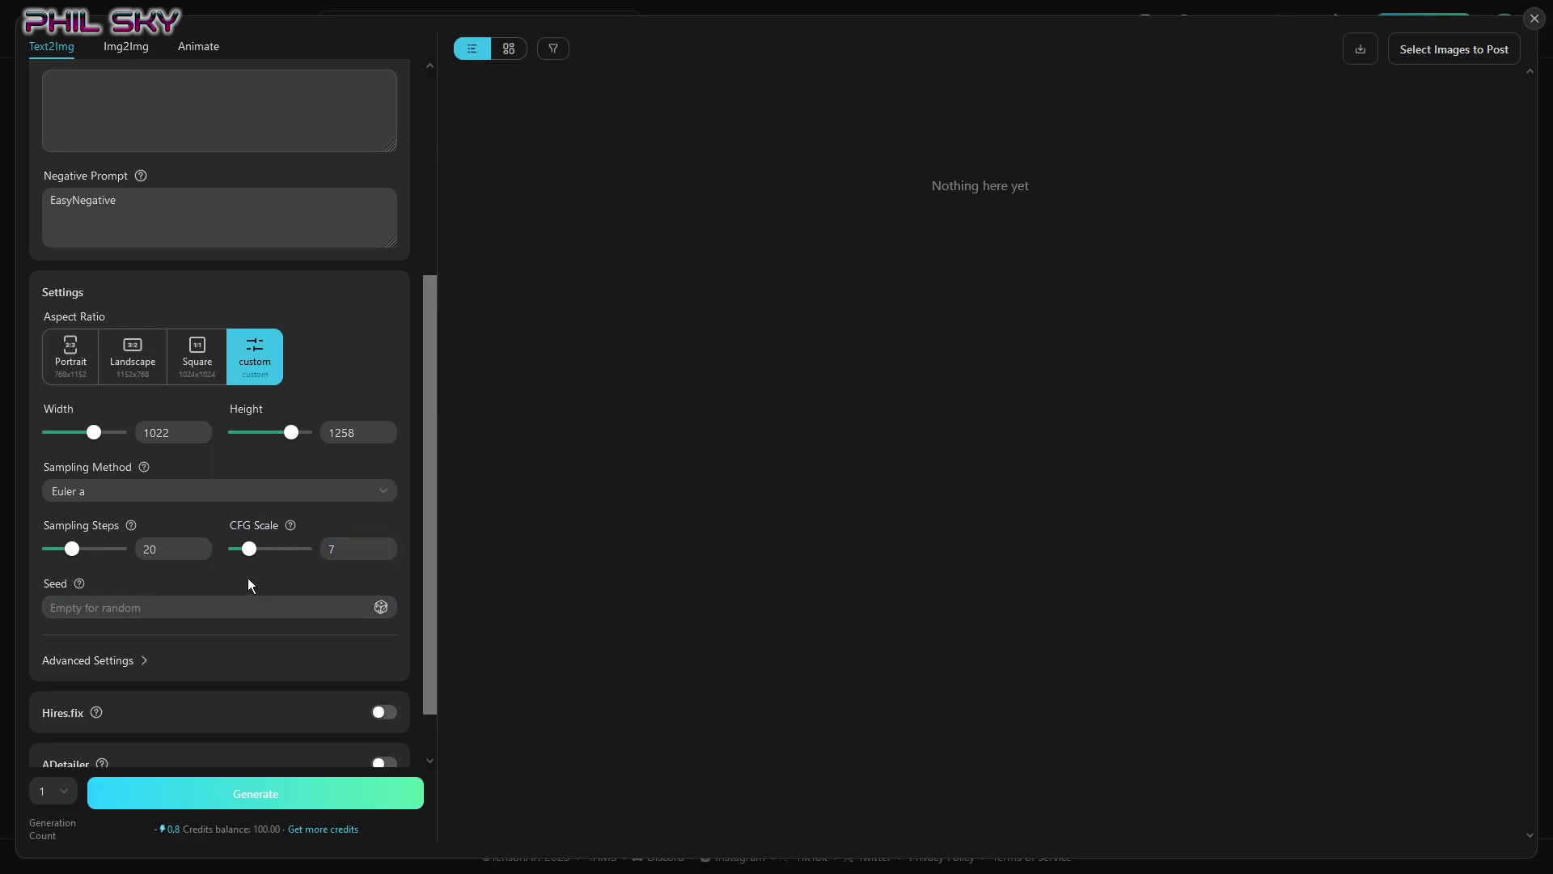
Examine the Seed, Hires.fix and ADetailer settings and the generation count options, keeping a count of 1
left_click(301, 607)
left_click(152, 624)
scroll(283, 644, "down", 1)
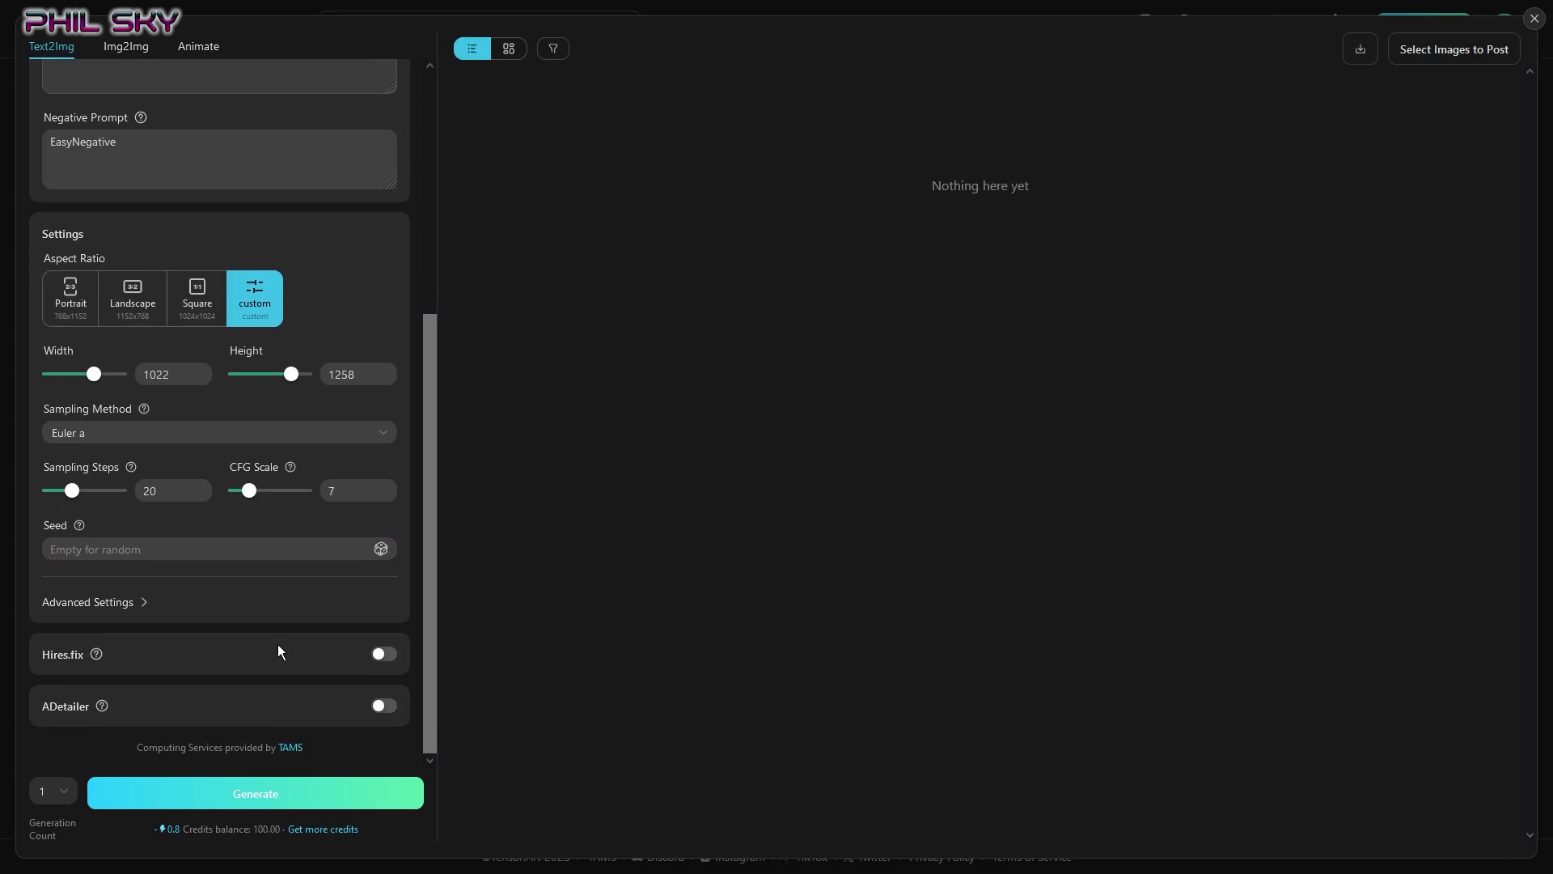
mouse_move(97, 652)
mouse_move(104, 704)
left_click(64, 794)
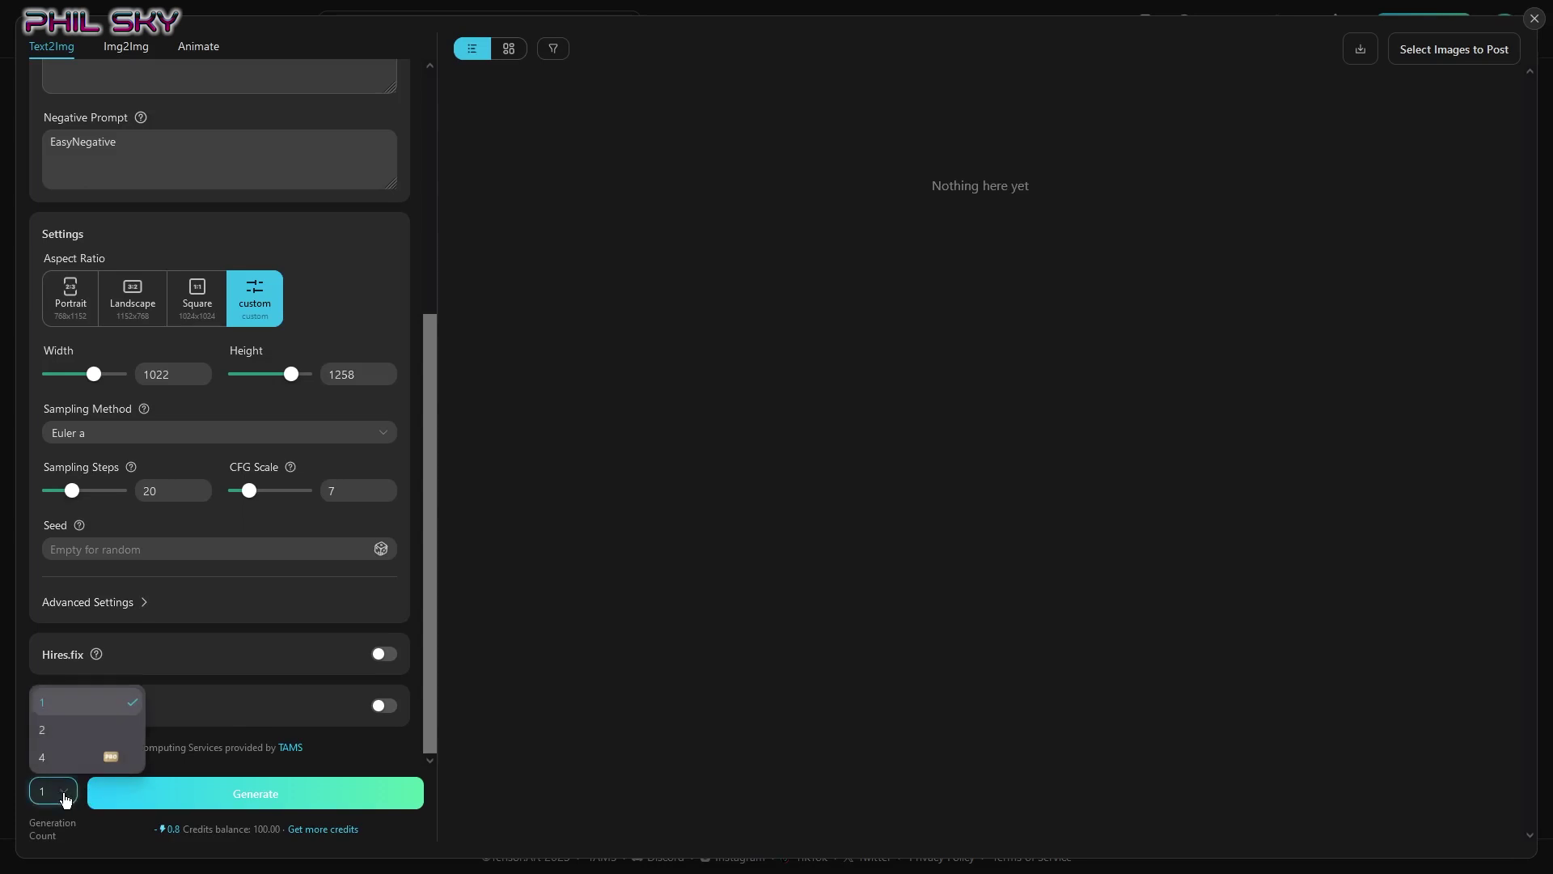
left_click(74, 703)
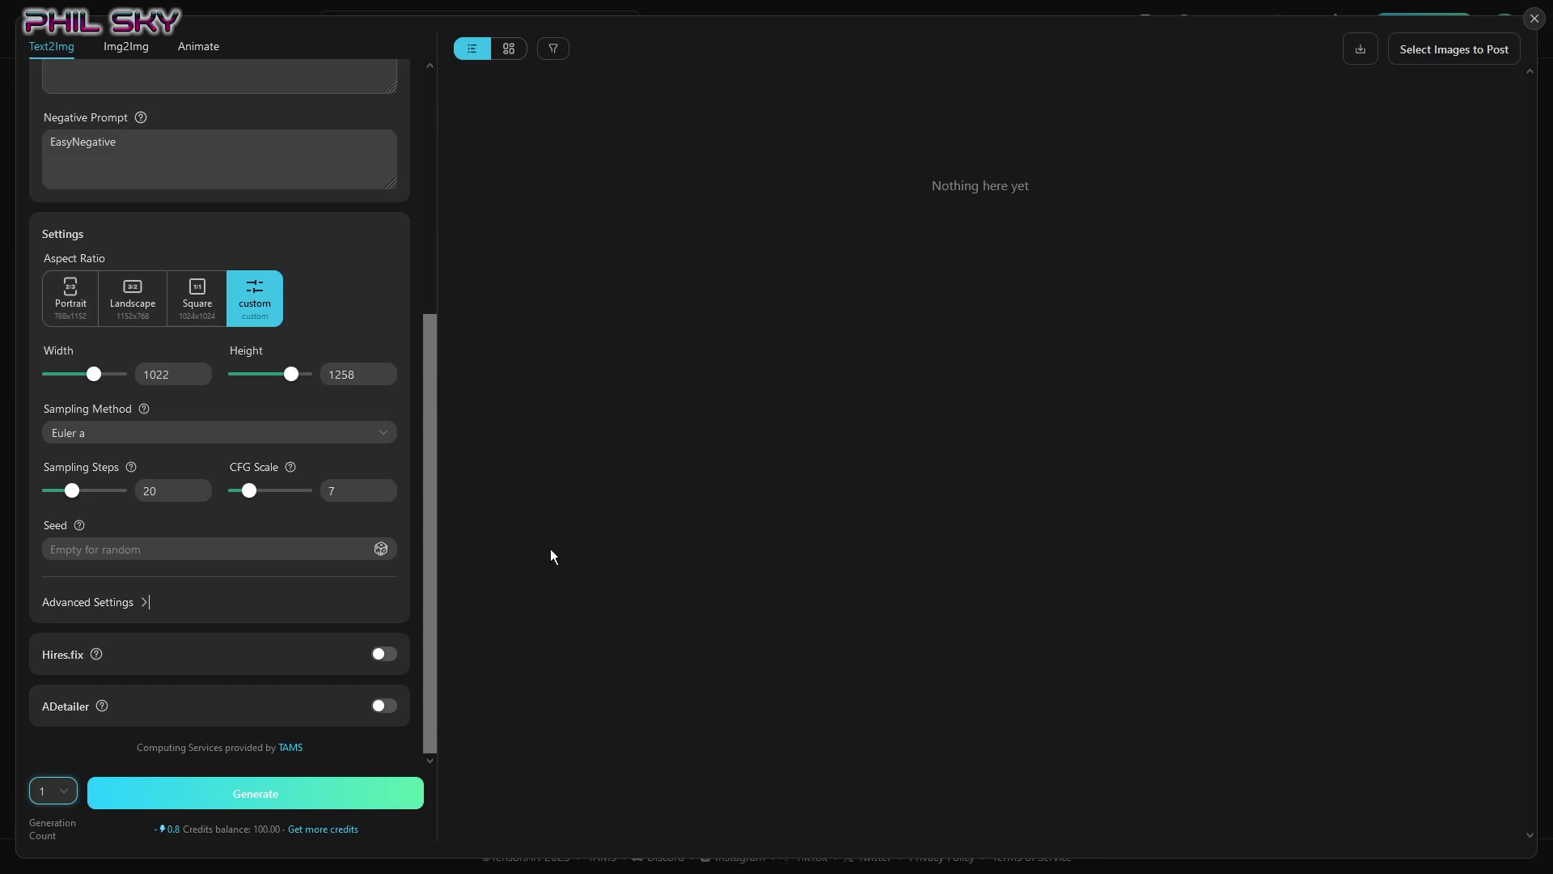
Enter prompt "Create a 4k hyper-realistic ai image of artificial general intelligence, embodied as a futuristic computer brain interface, glowing with a network of interconnected neurons and circuits"
scroll(424, 536, "up", 1)
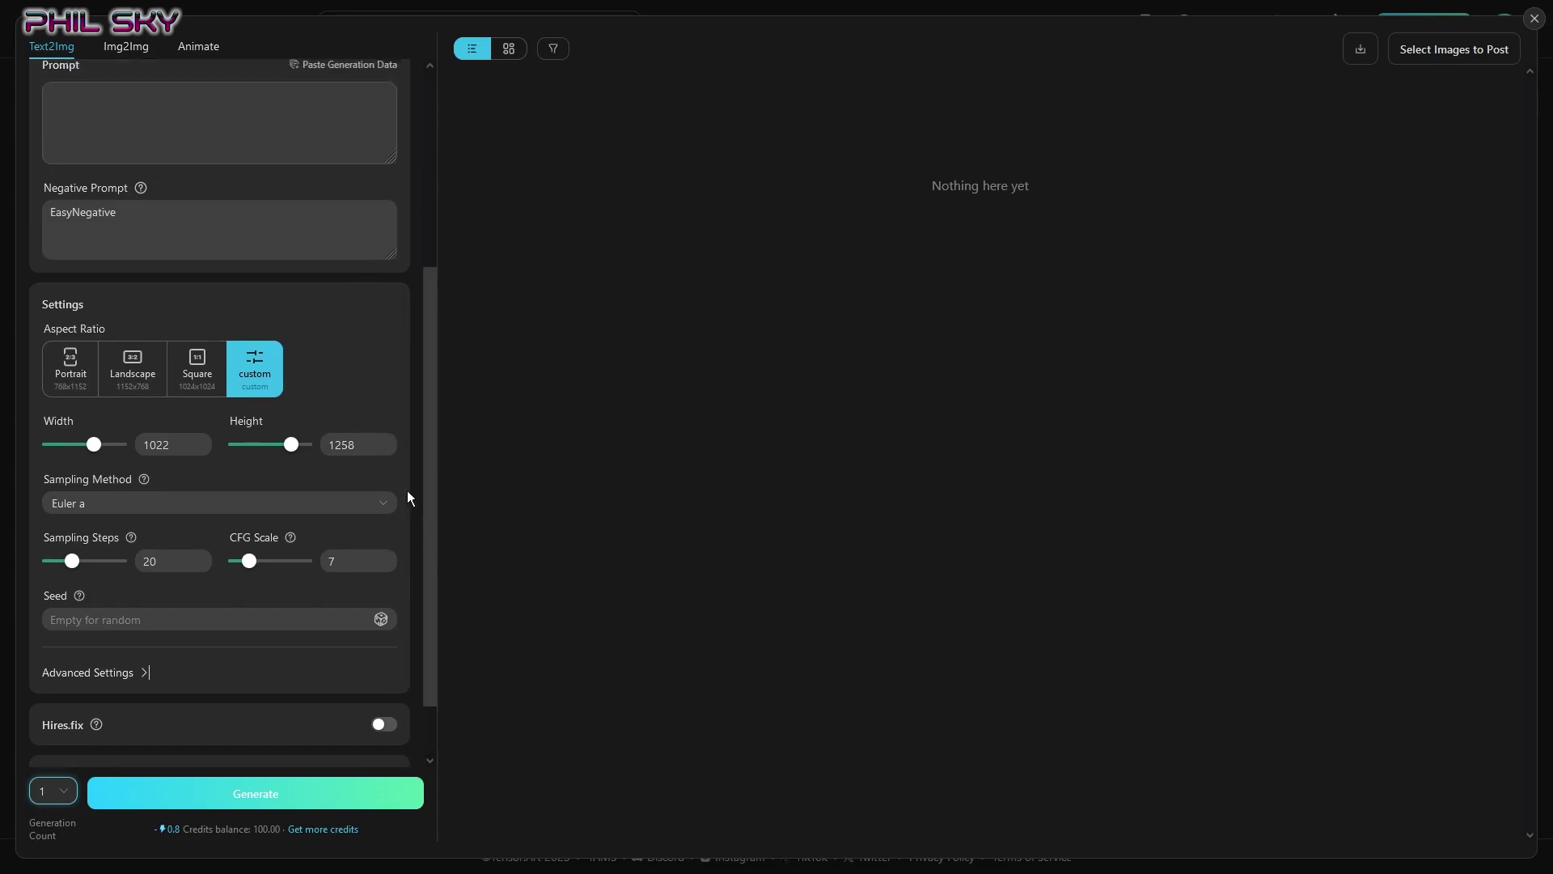
scroll(406, 490, "up", 4)
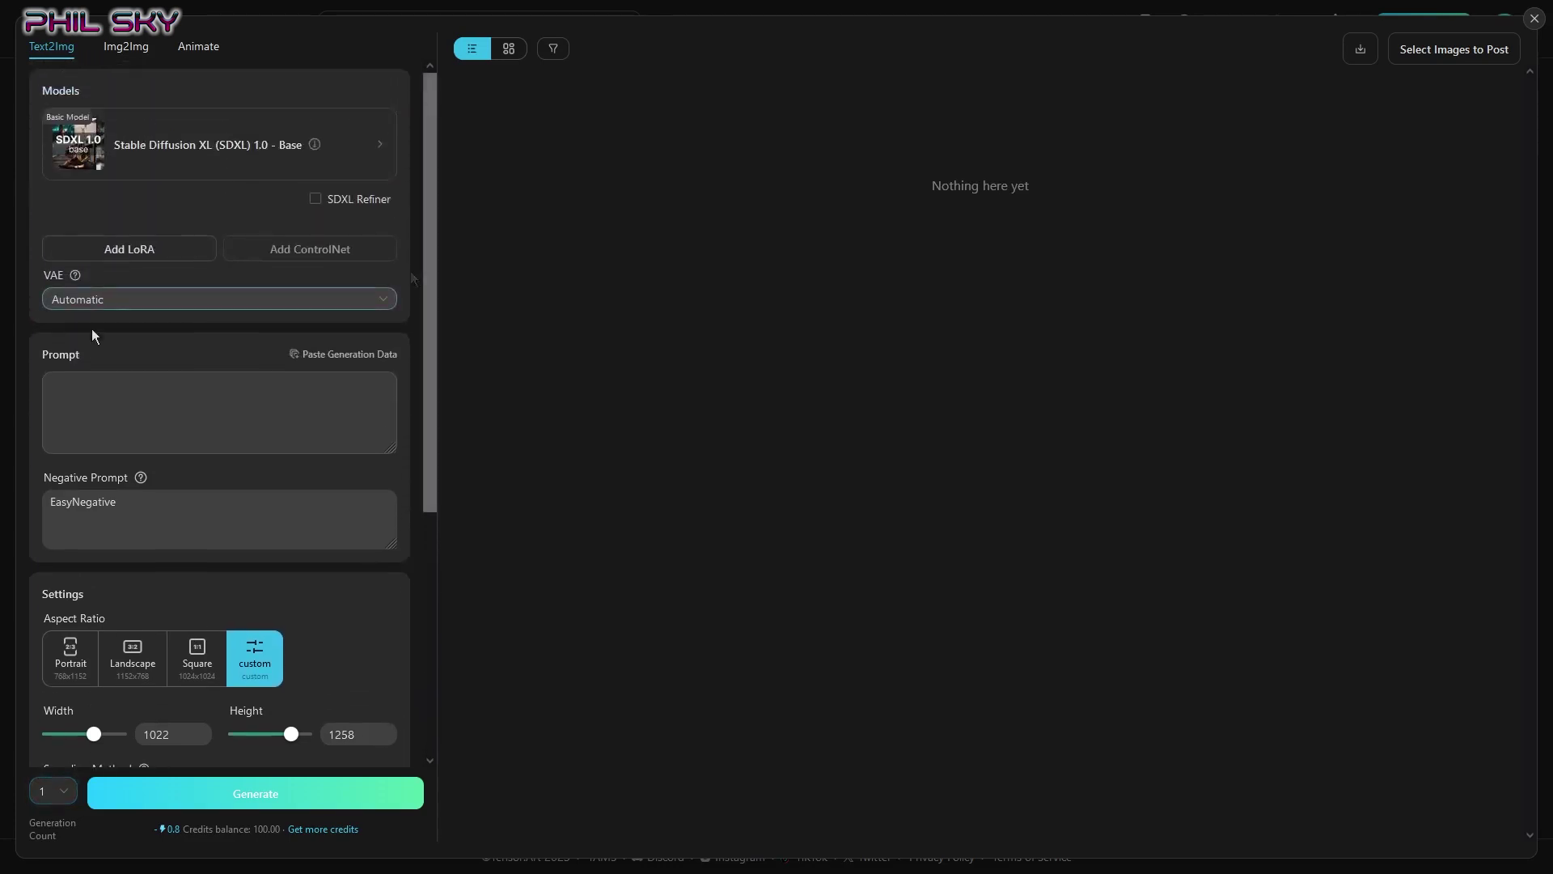
left_click(65, 376)
type("Create a 4k hyper-realistic ai image of artificial general intelligence, embodied as a futuristic computer brain interface, glowing with a network of interconnected neurons and circuits")
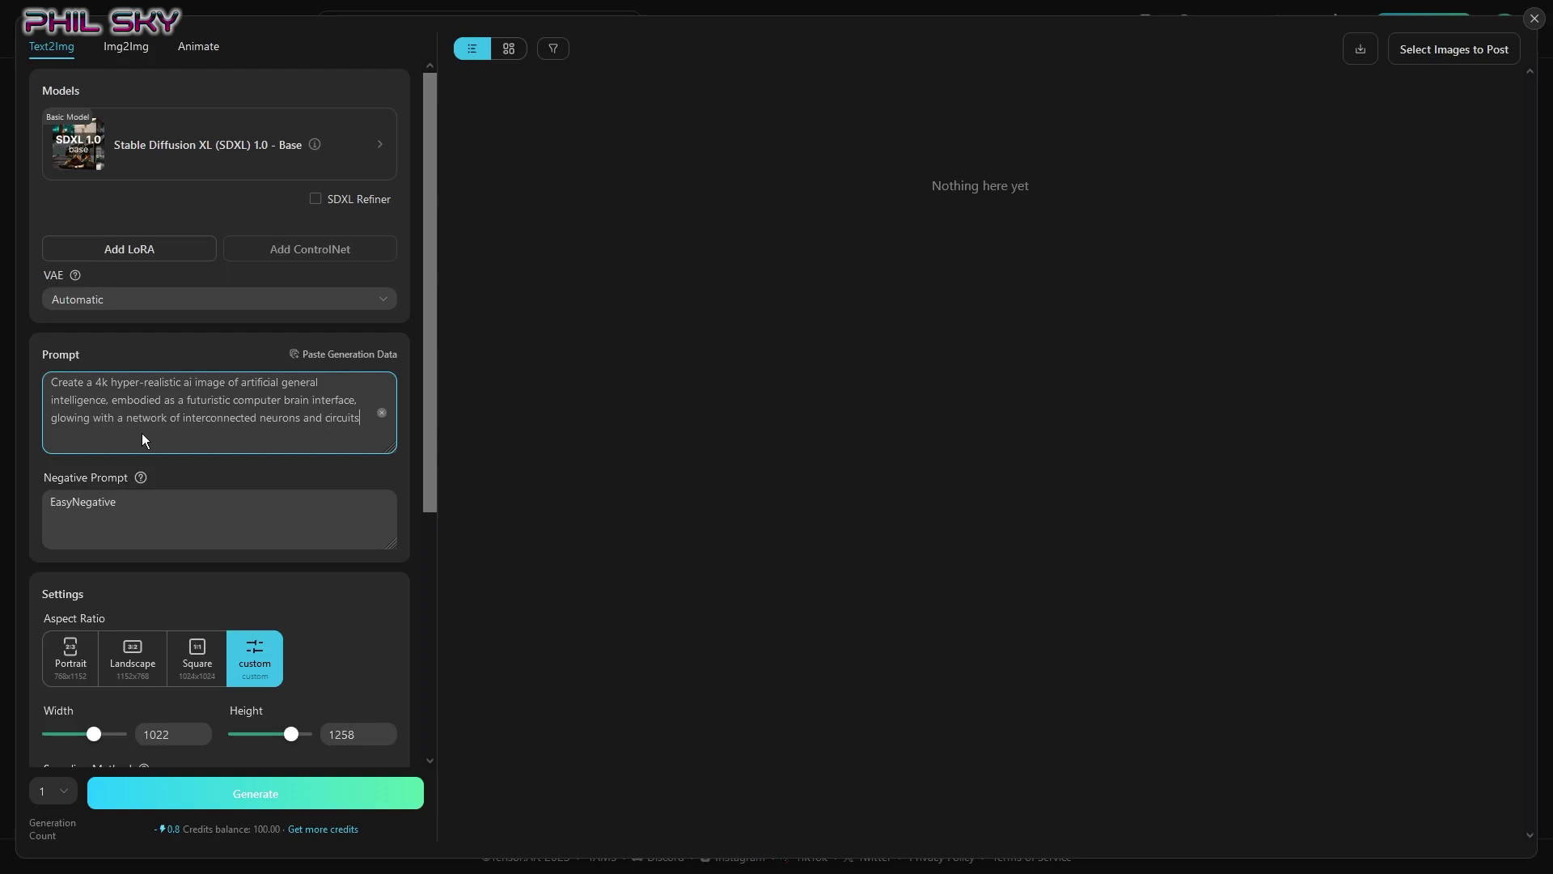
left_click(83, 513)
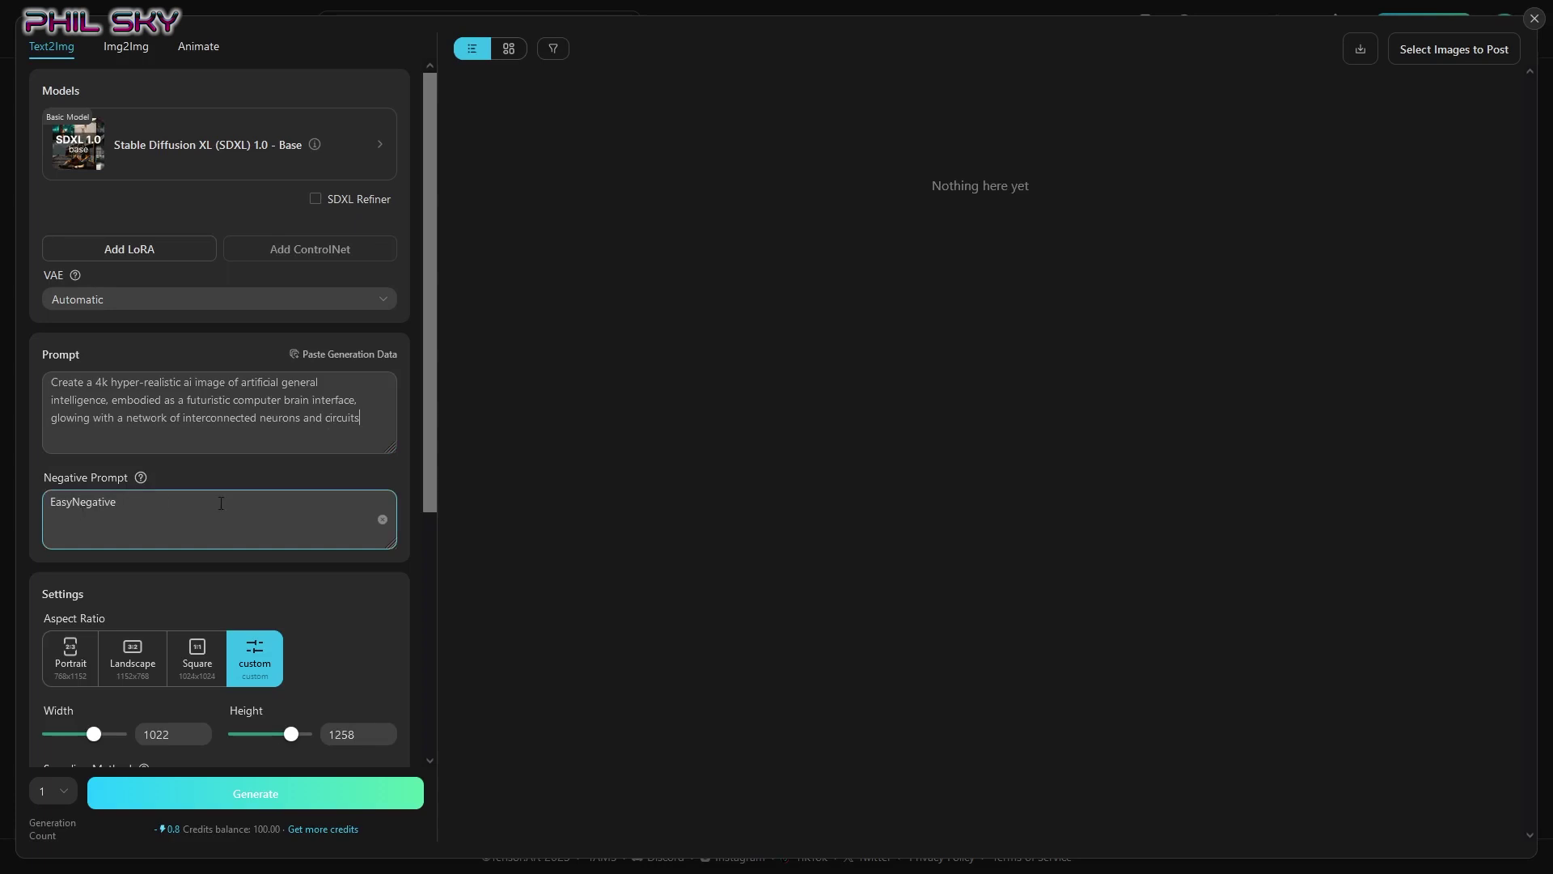
left_click(207, 596)
Set the aspect ratio to Portrait, try 29 sampling steps and return the value to 20
scroll(157, 616, "down", 3)
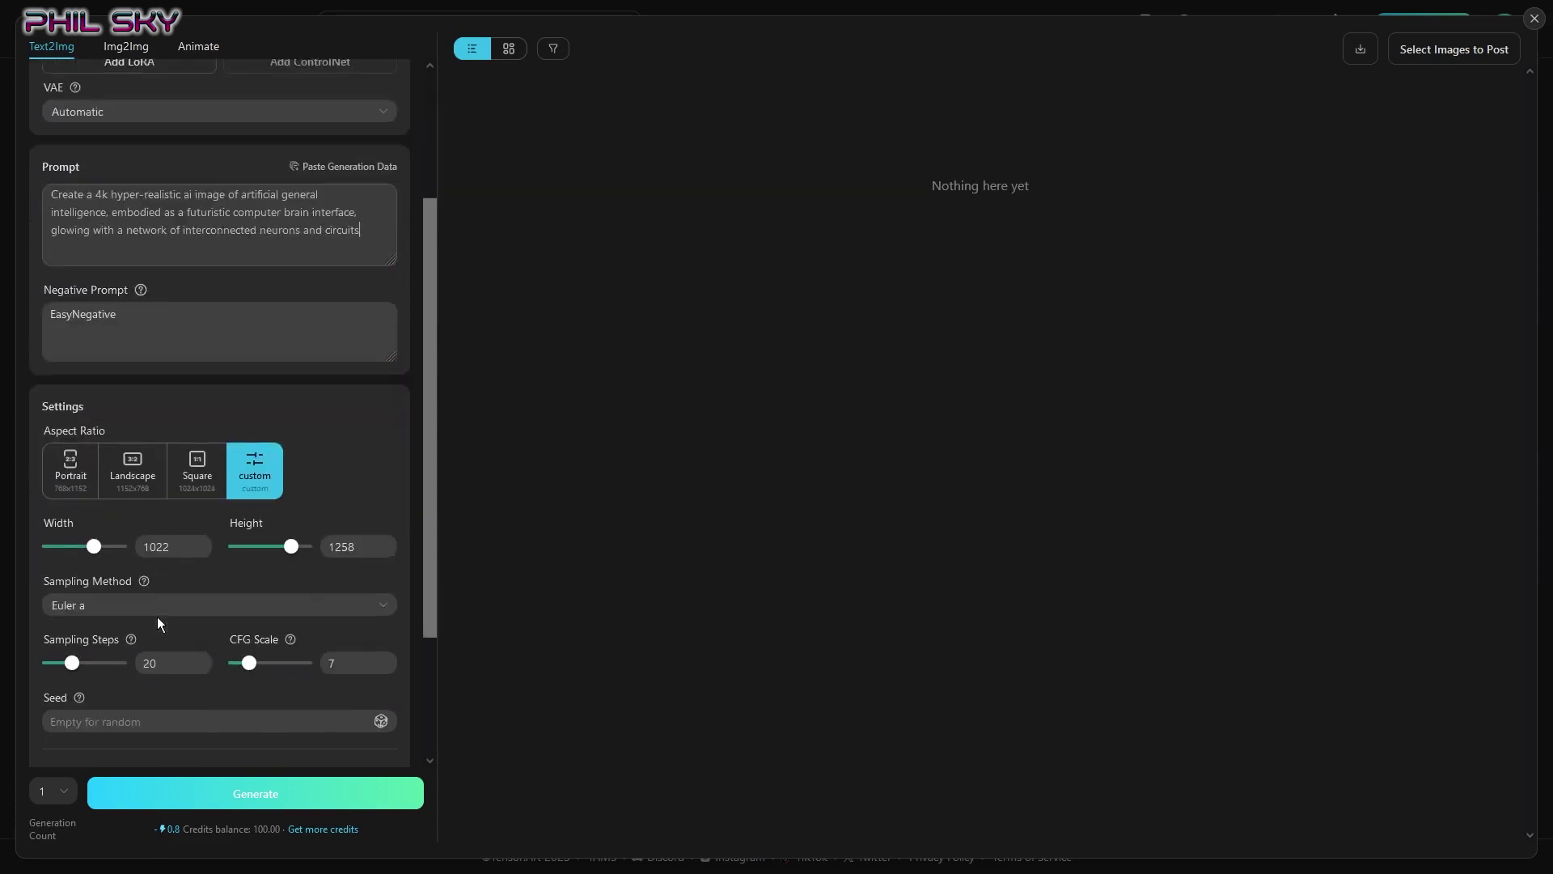
left_click(71, 471)
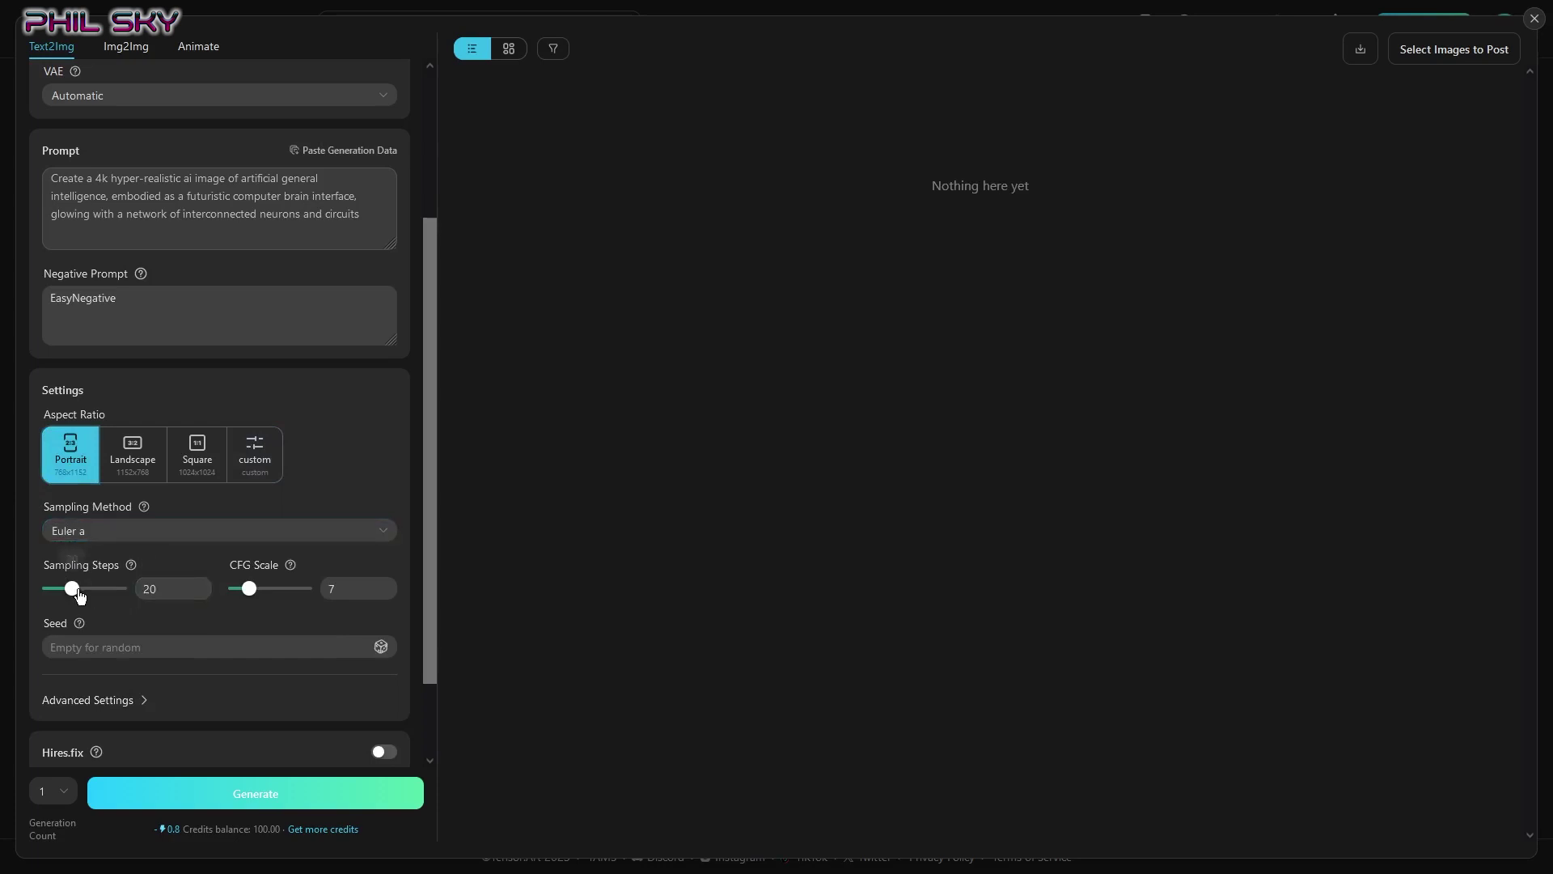
left_click_drag(78, 596, 85, 597)
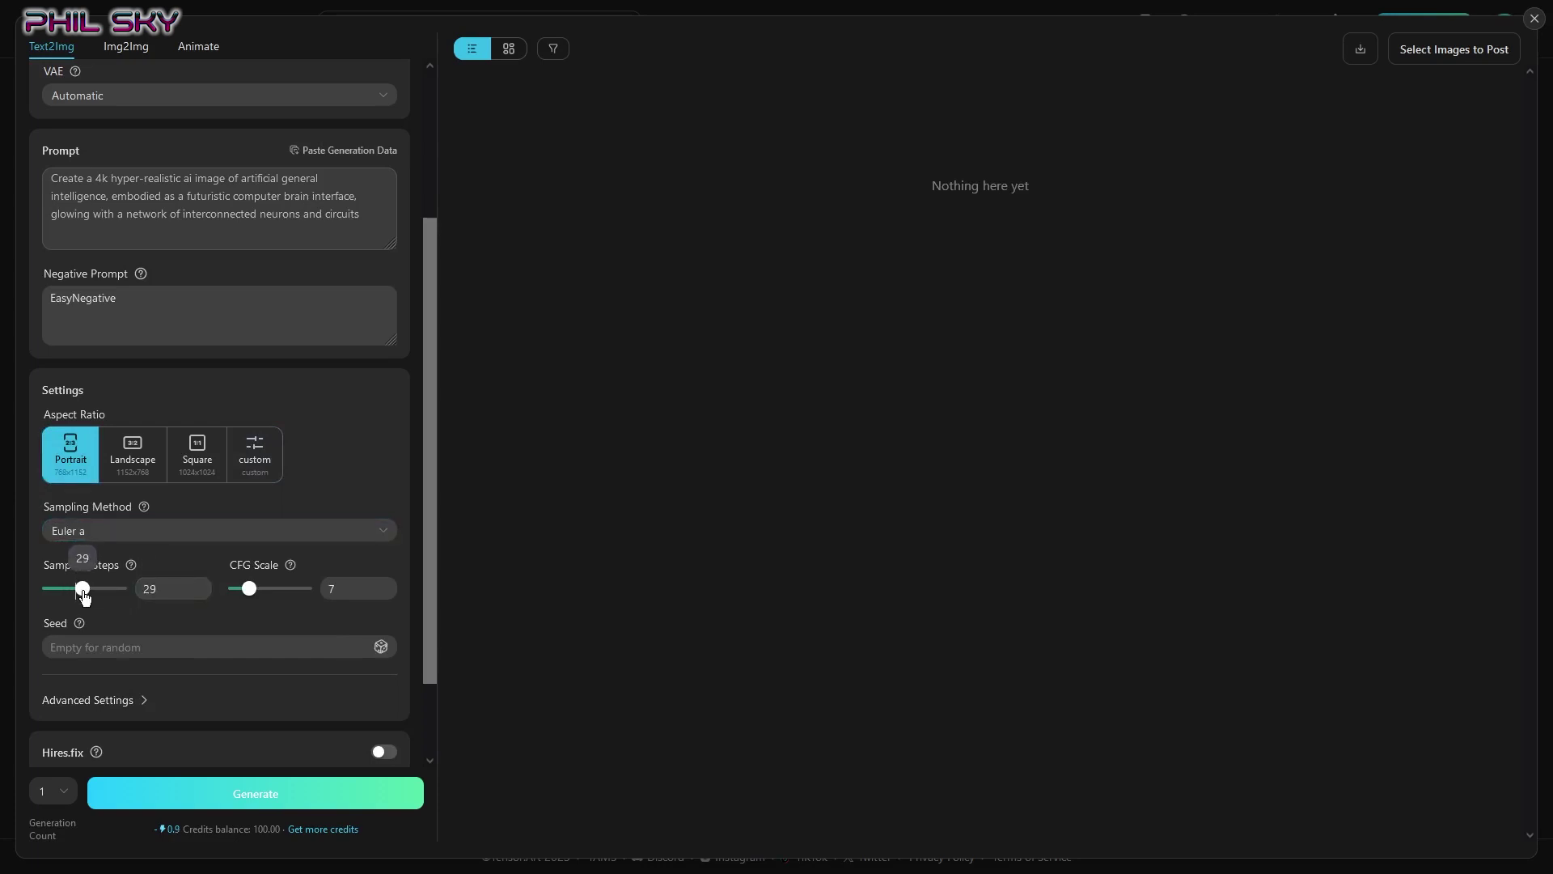
left_click_drag(83, 596, 73, 599)
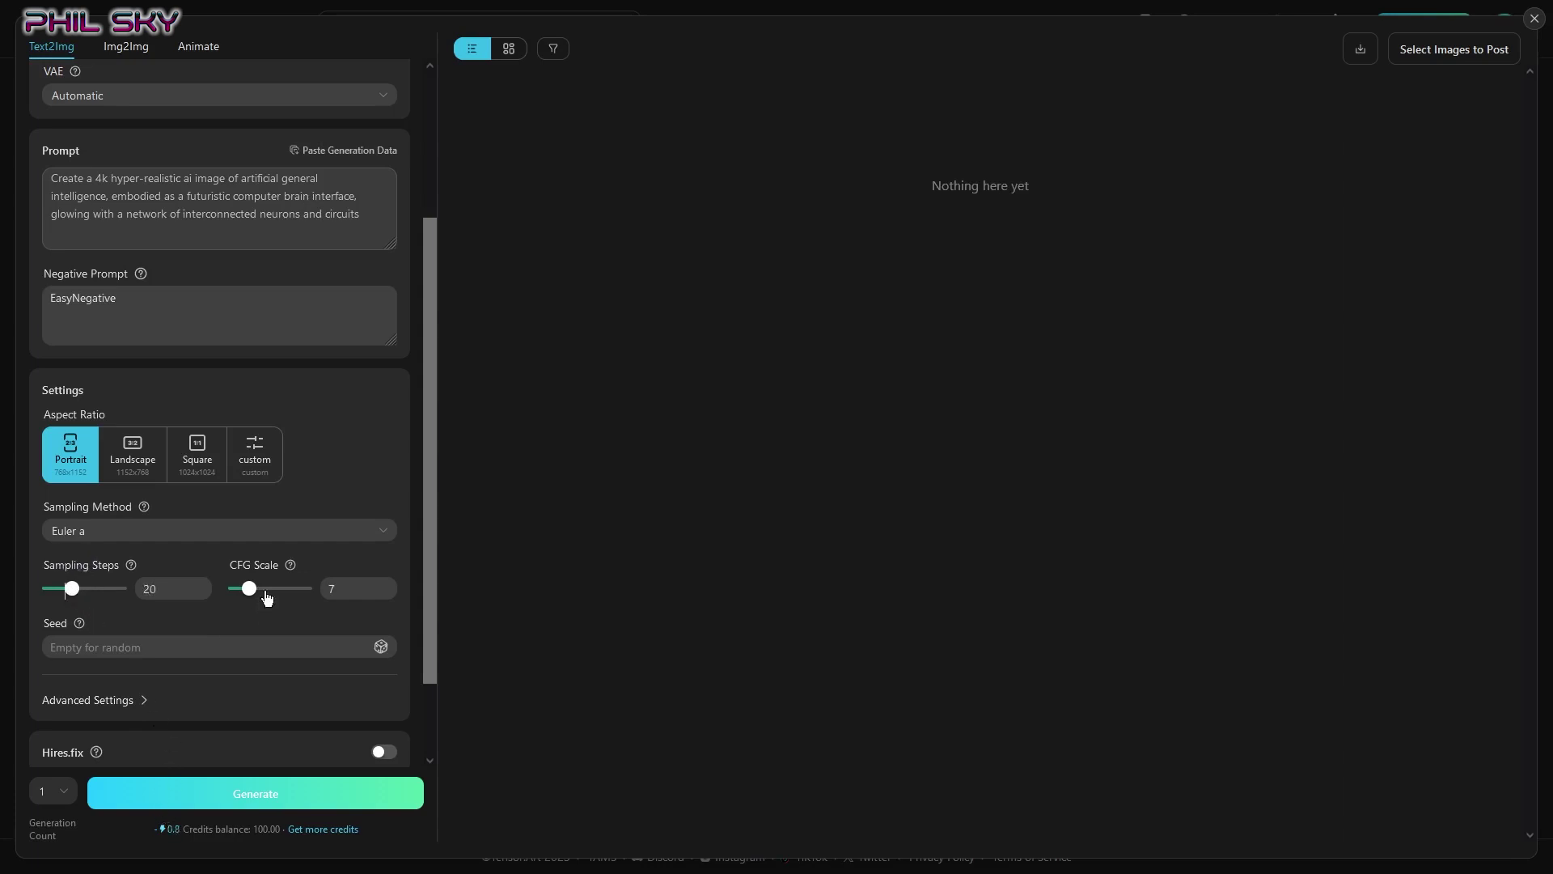
Try Hires.fix with 2x upscaling, switch it off again and generate one portrait image
left_click(346, 594)
left_click(253, 653)
scroll(253, 653, "down", 2)
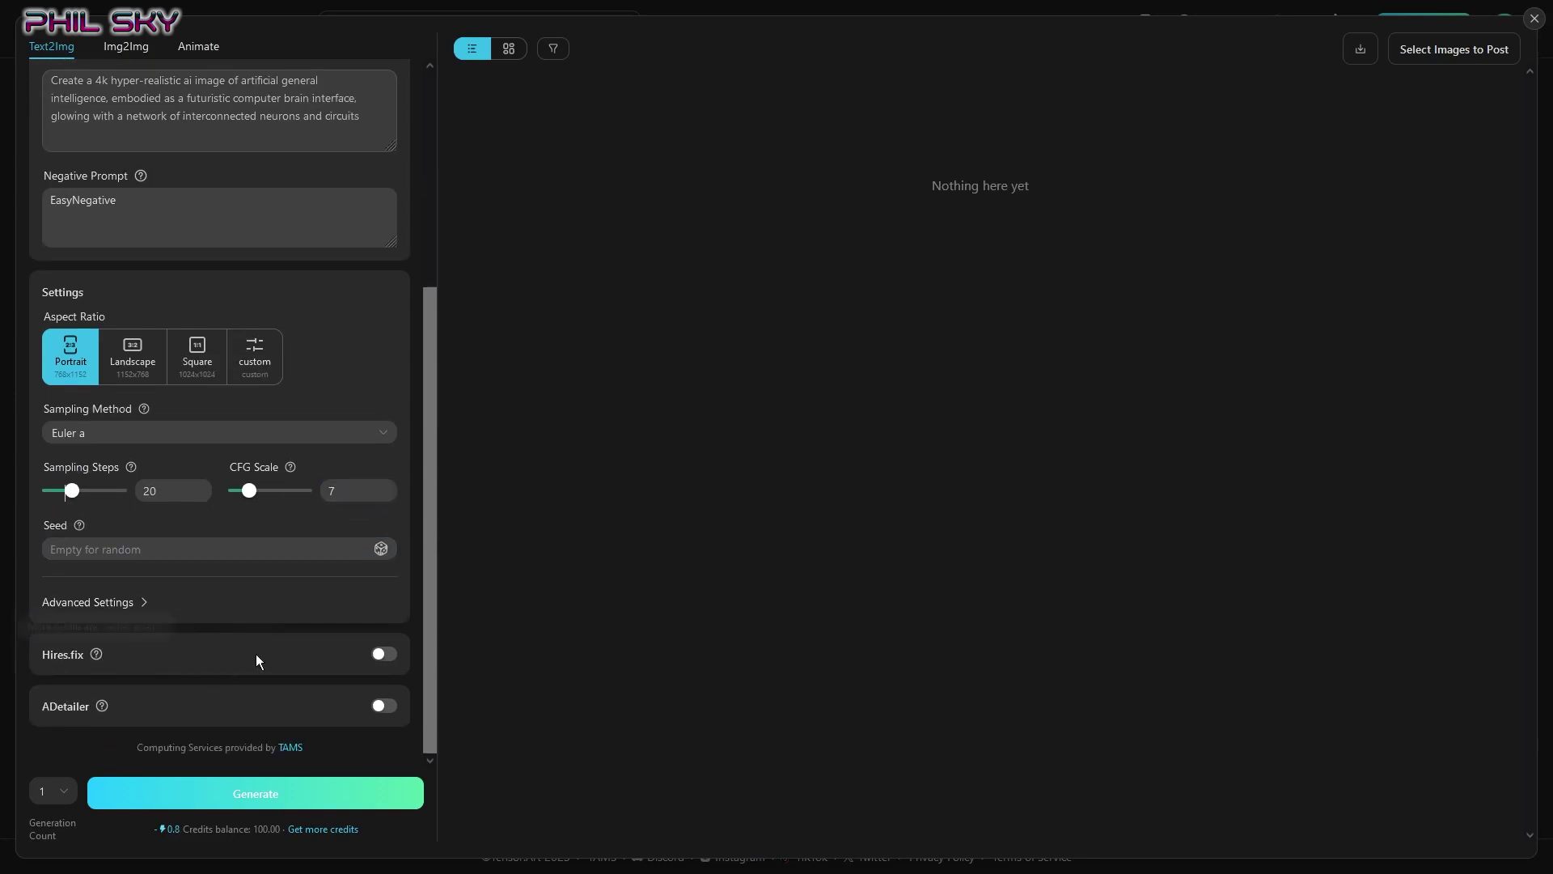
left_click(380, 665)
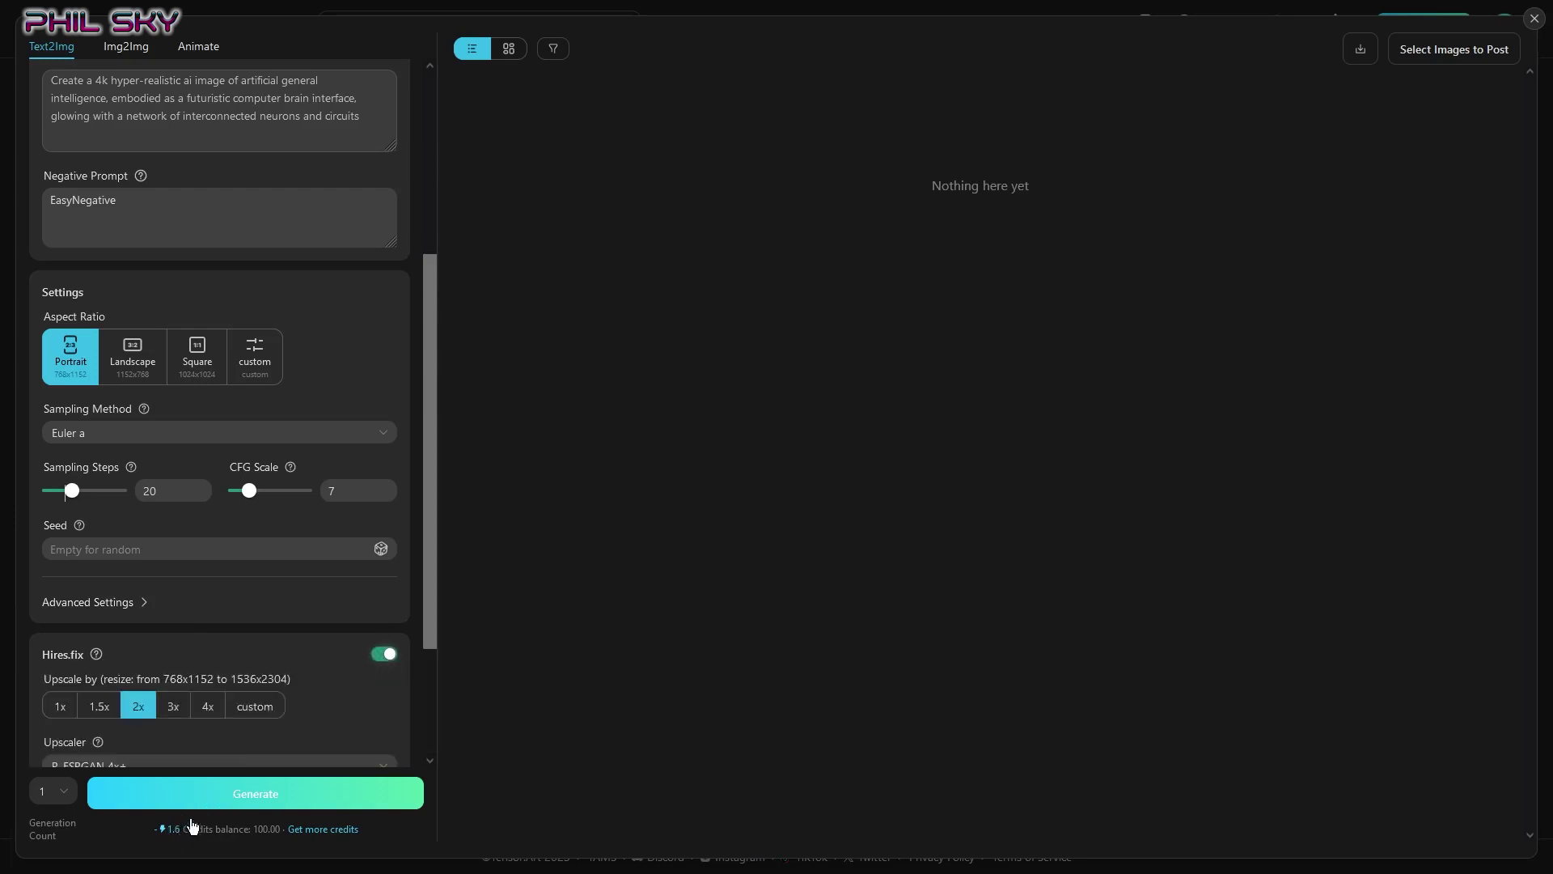
left_click(370, 654)
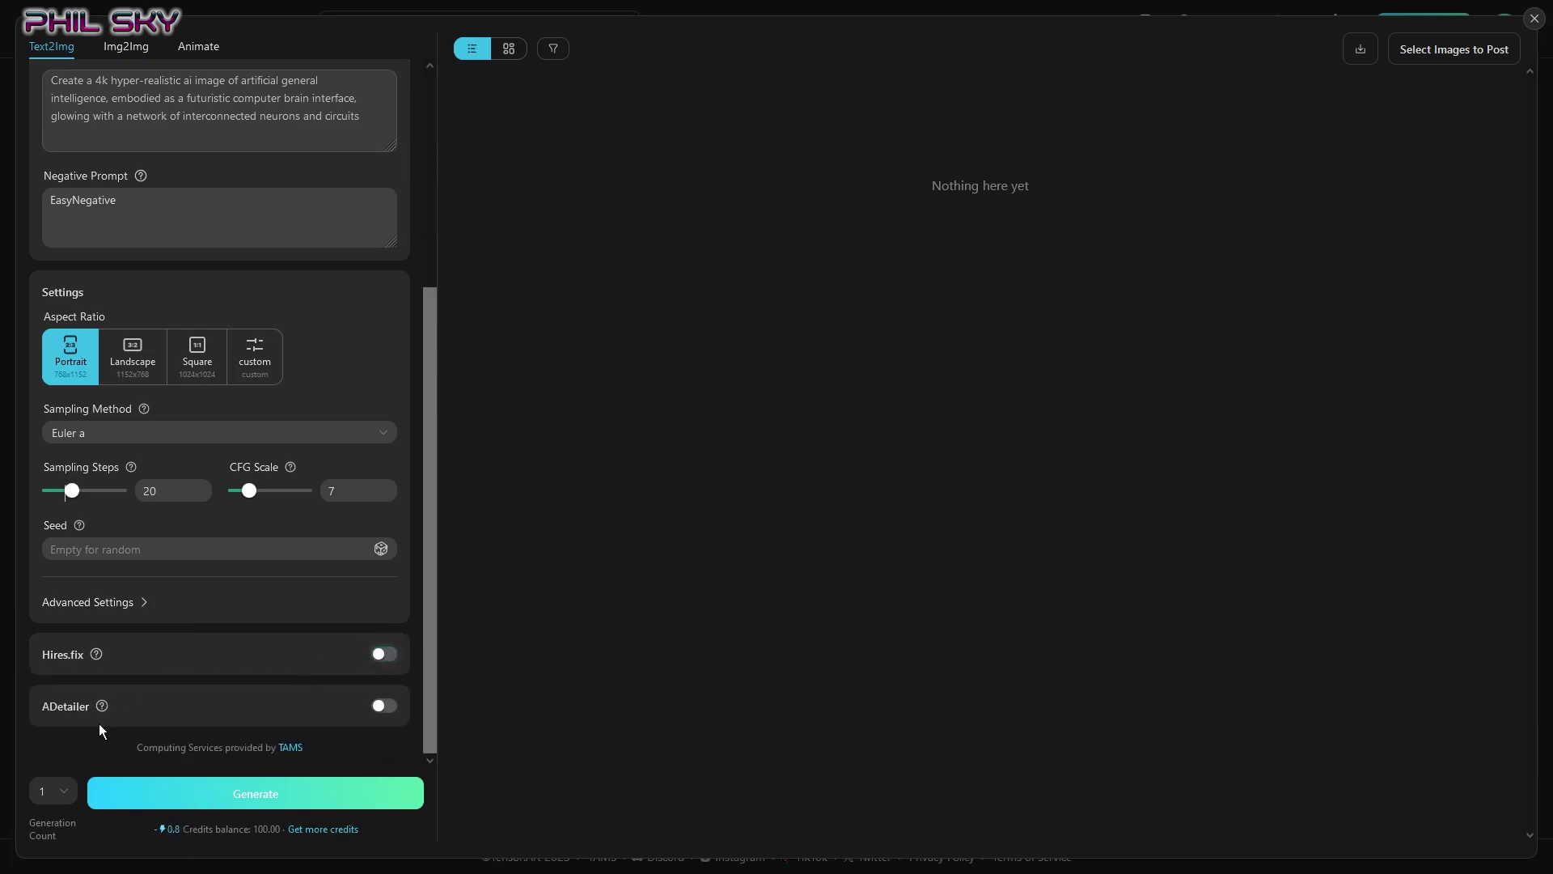
left_click(251, 798)
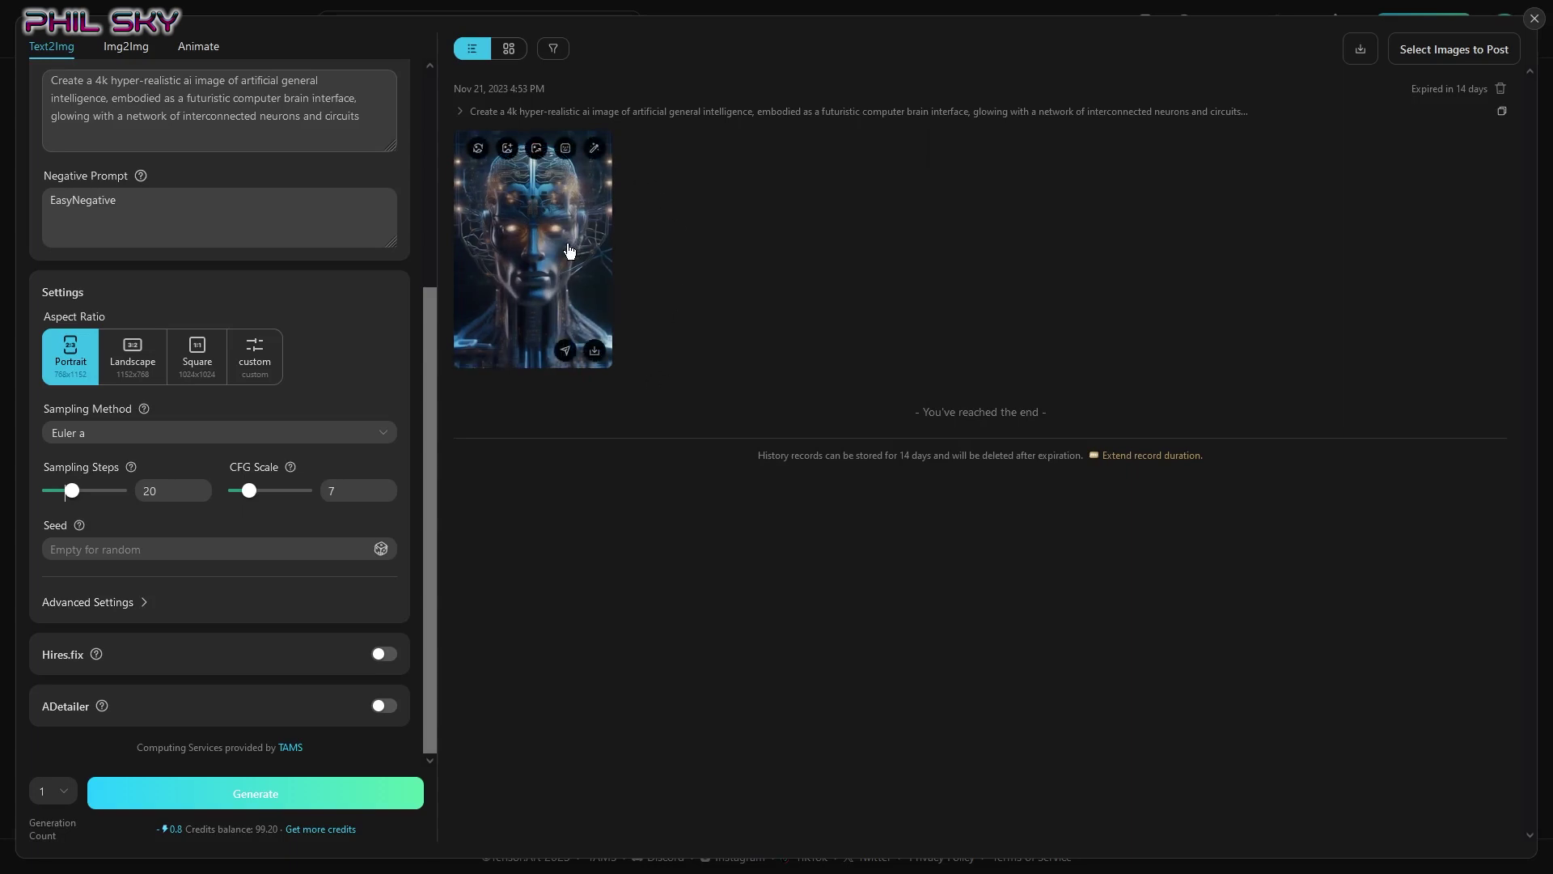
Examine the generated robot head image full size, zooming in and out, and close the preview
left_click(594, 352)
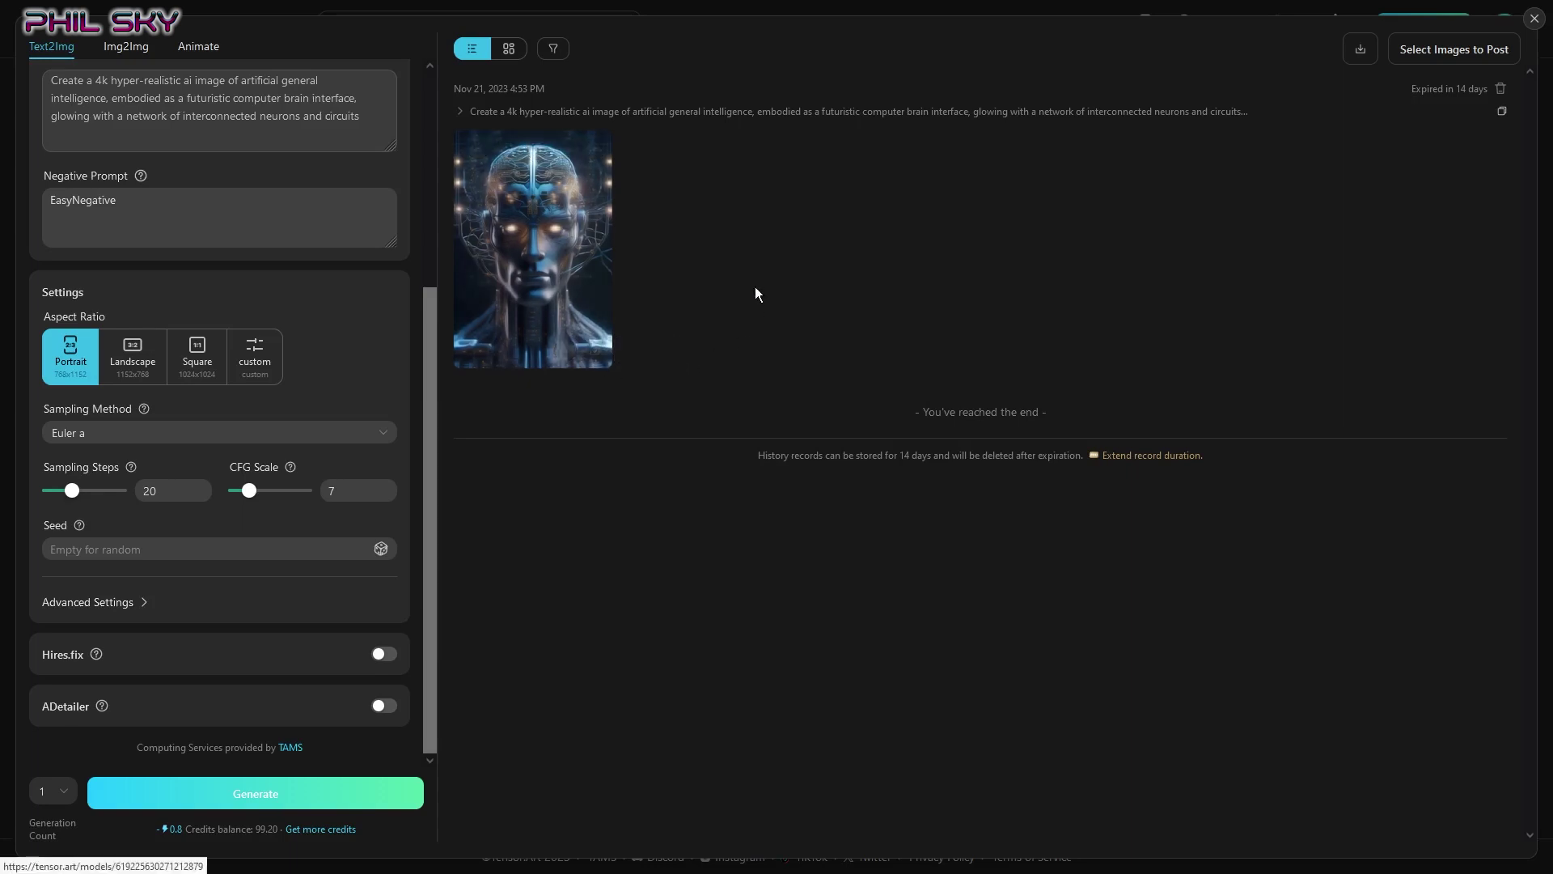
left_click(574, 204)
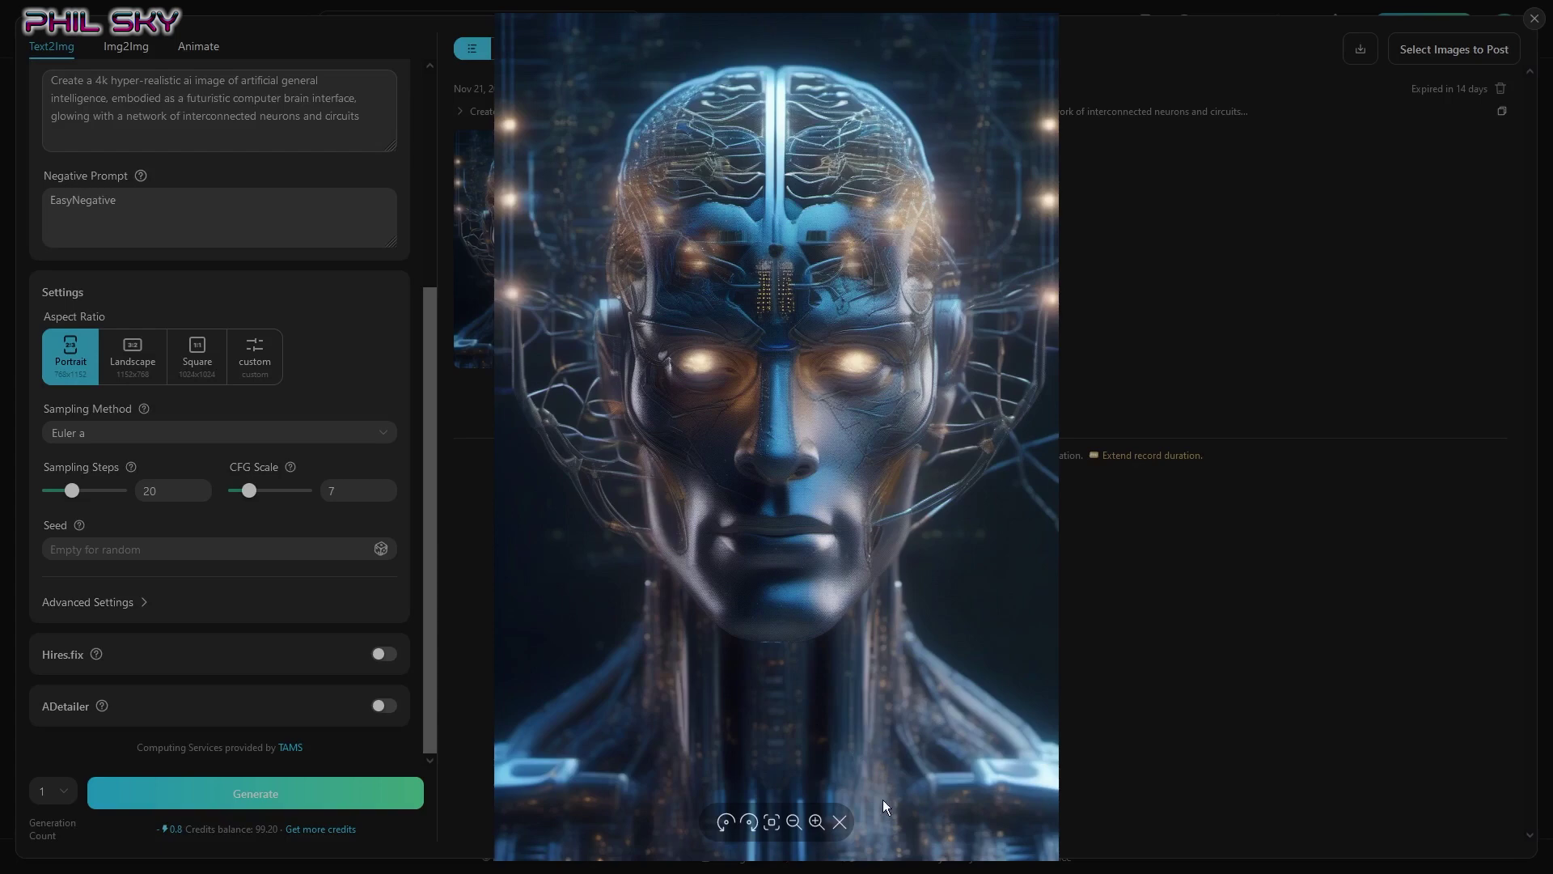
left_click(816, 821)
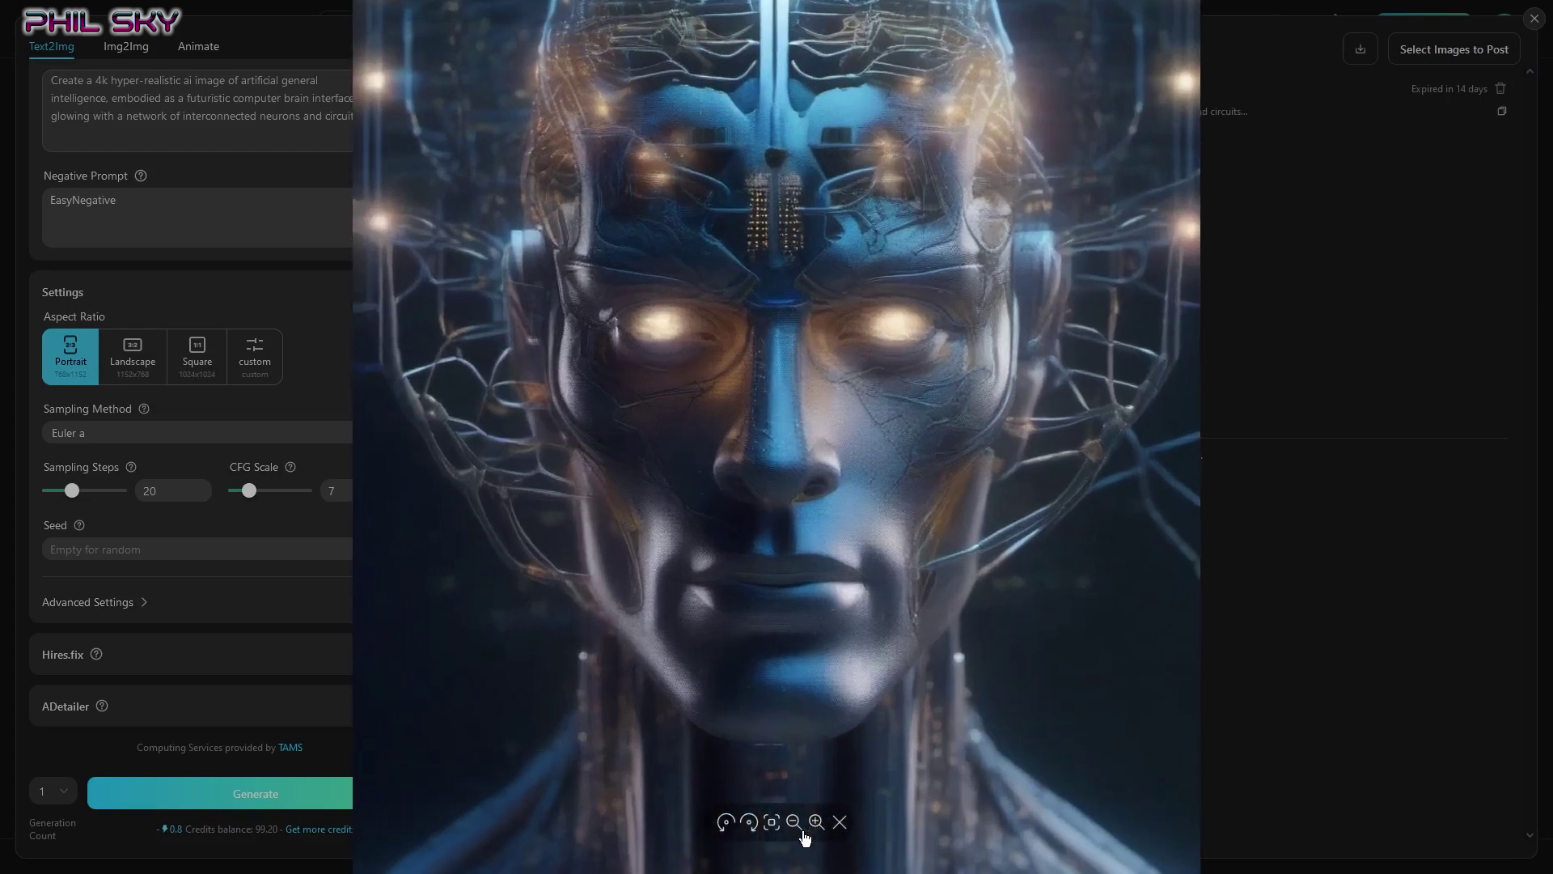
left_click(794, 823)
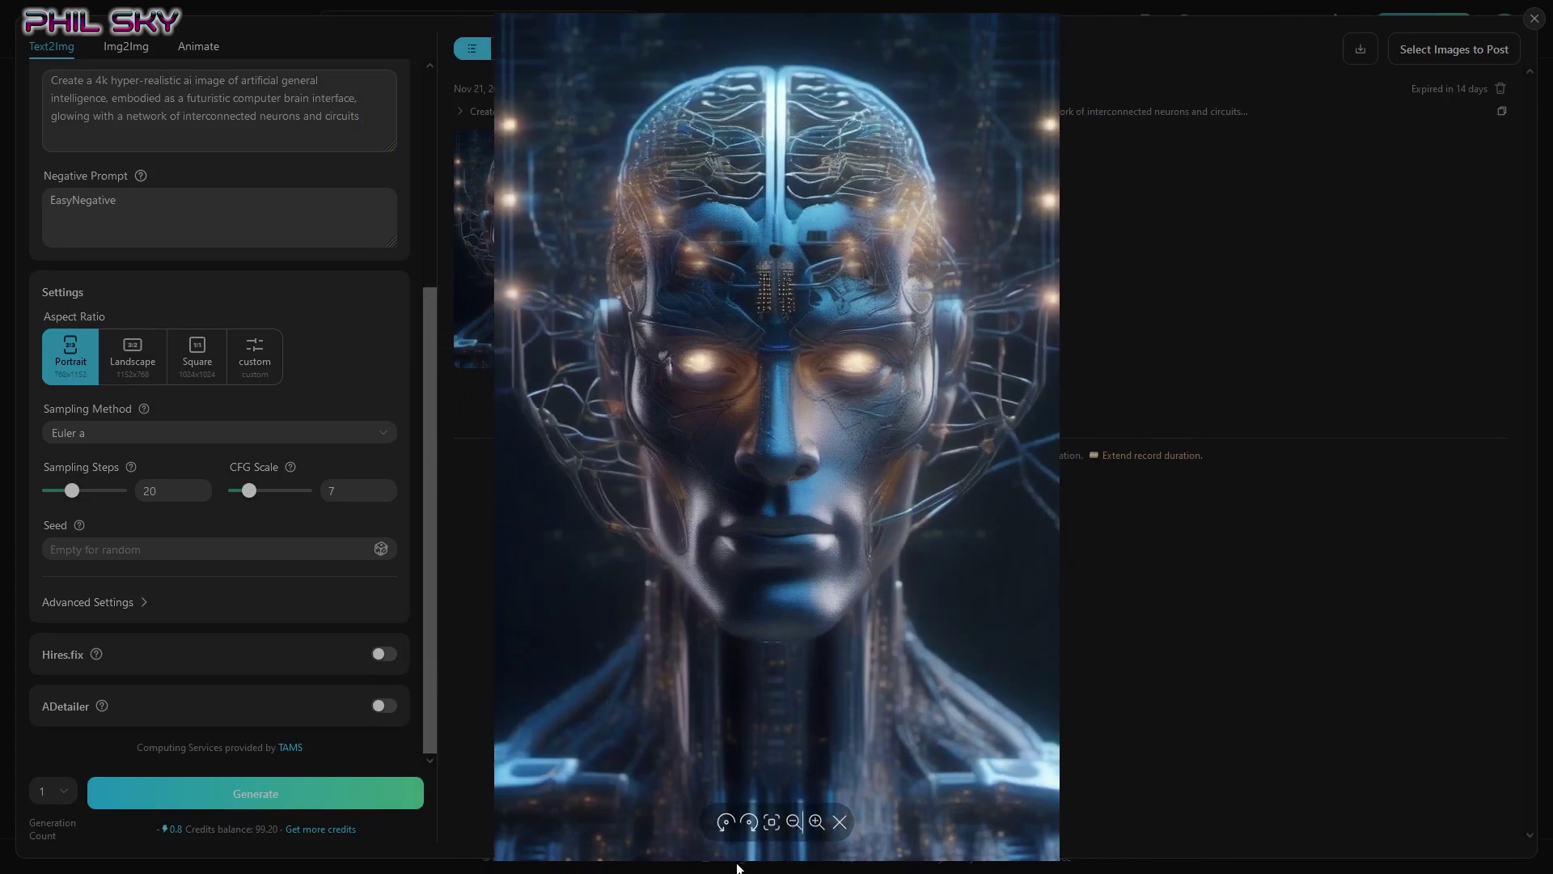
left_click(770, 824)
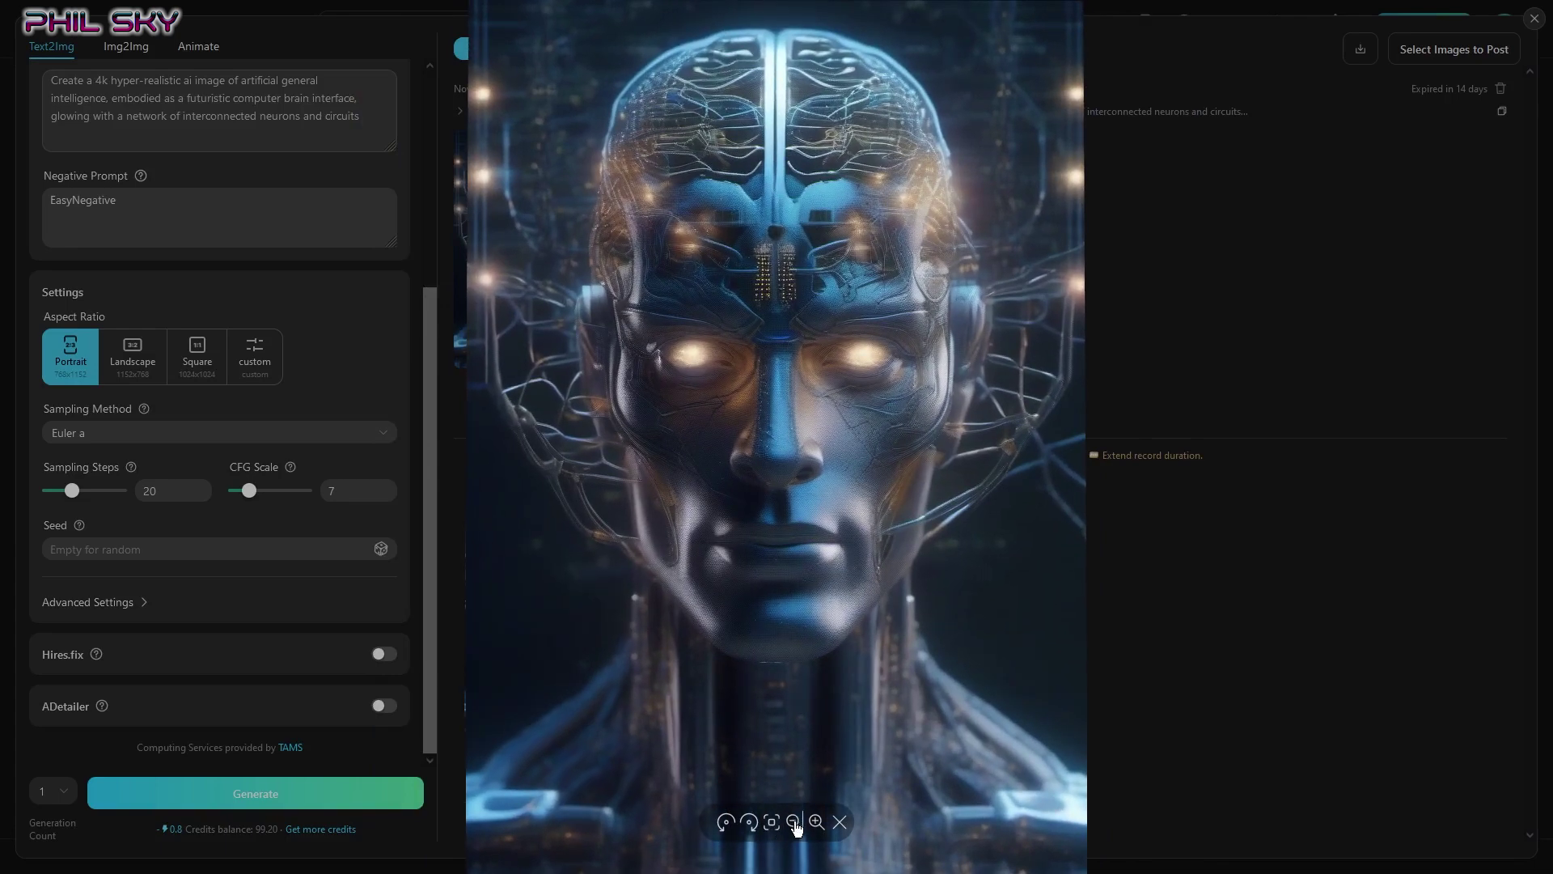
left_click(793, 824)
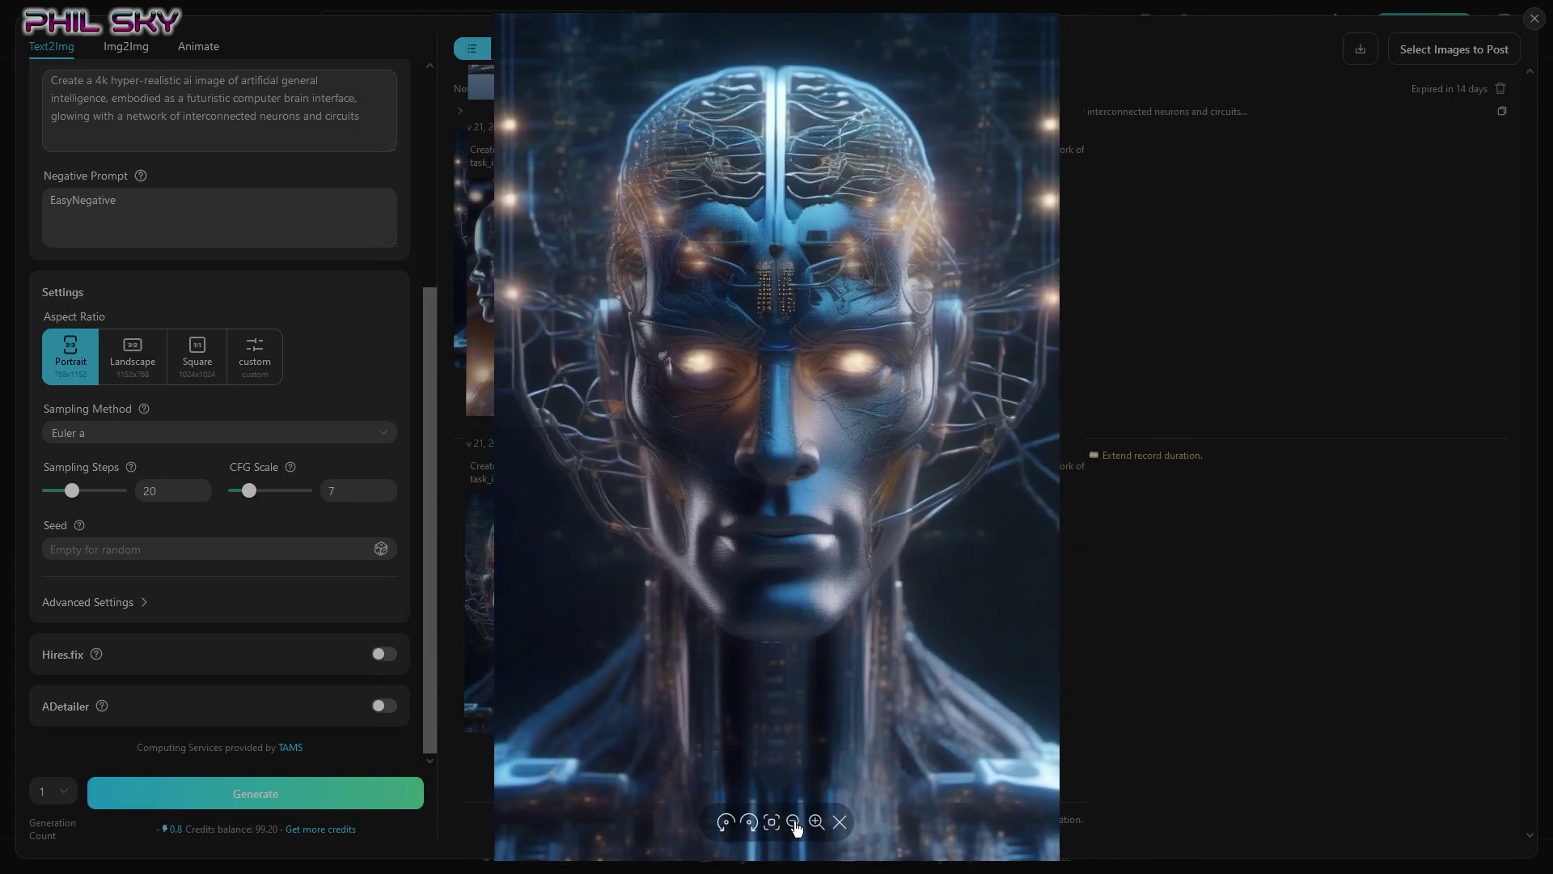
left_click(750, 829)
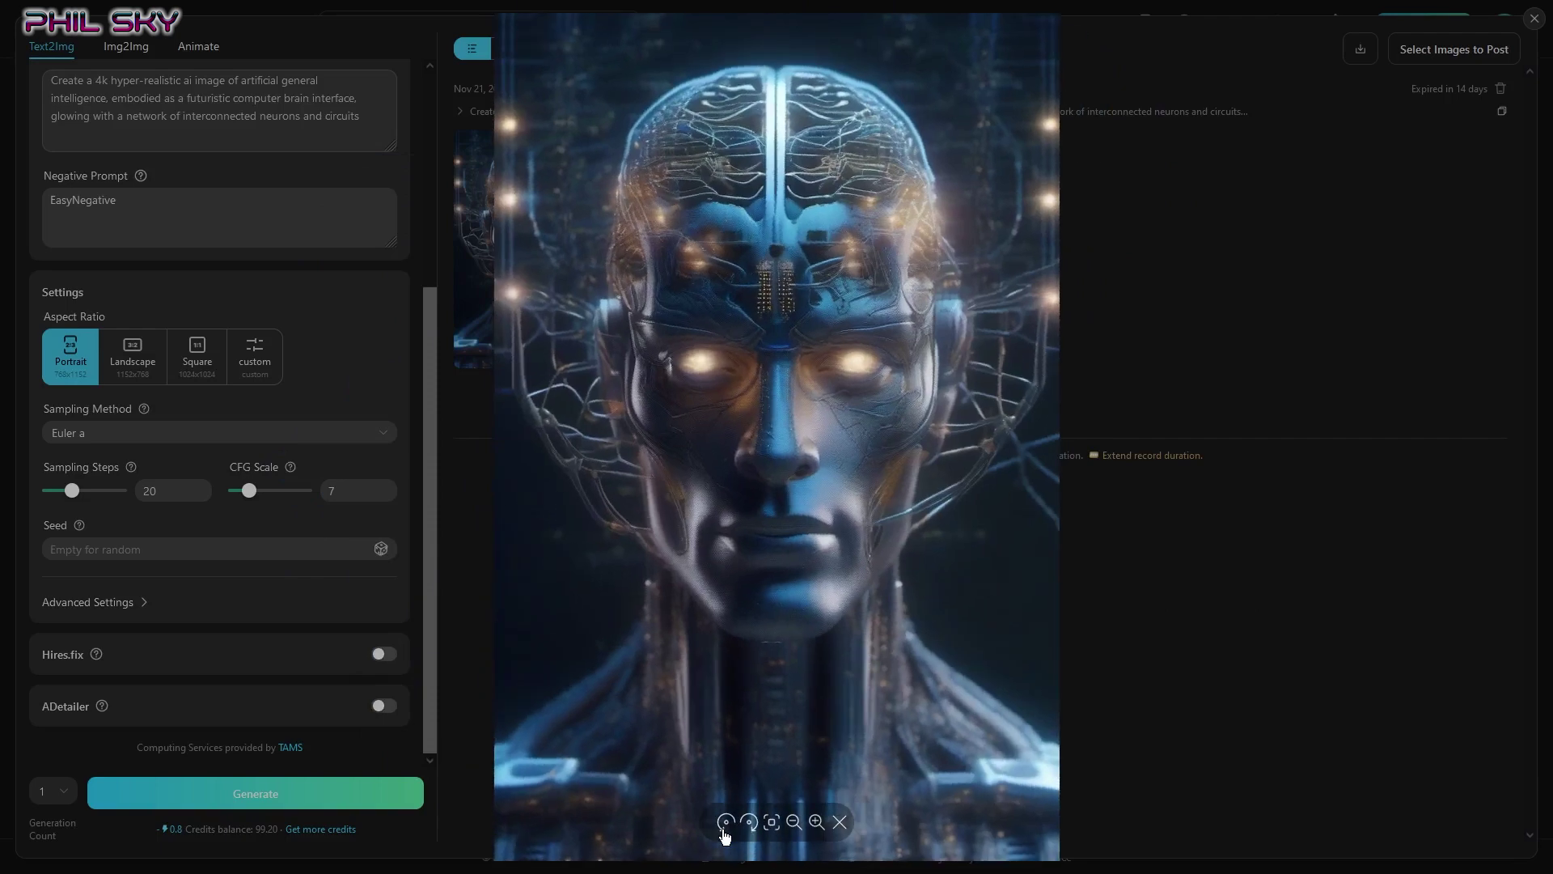
left_click(840, 823)
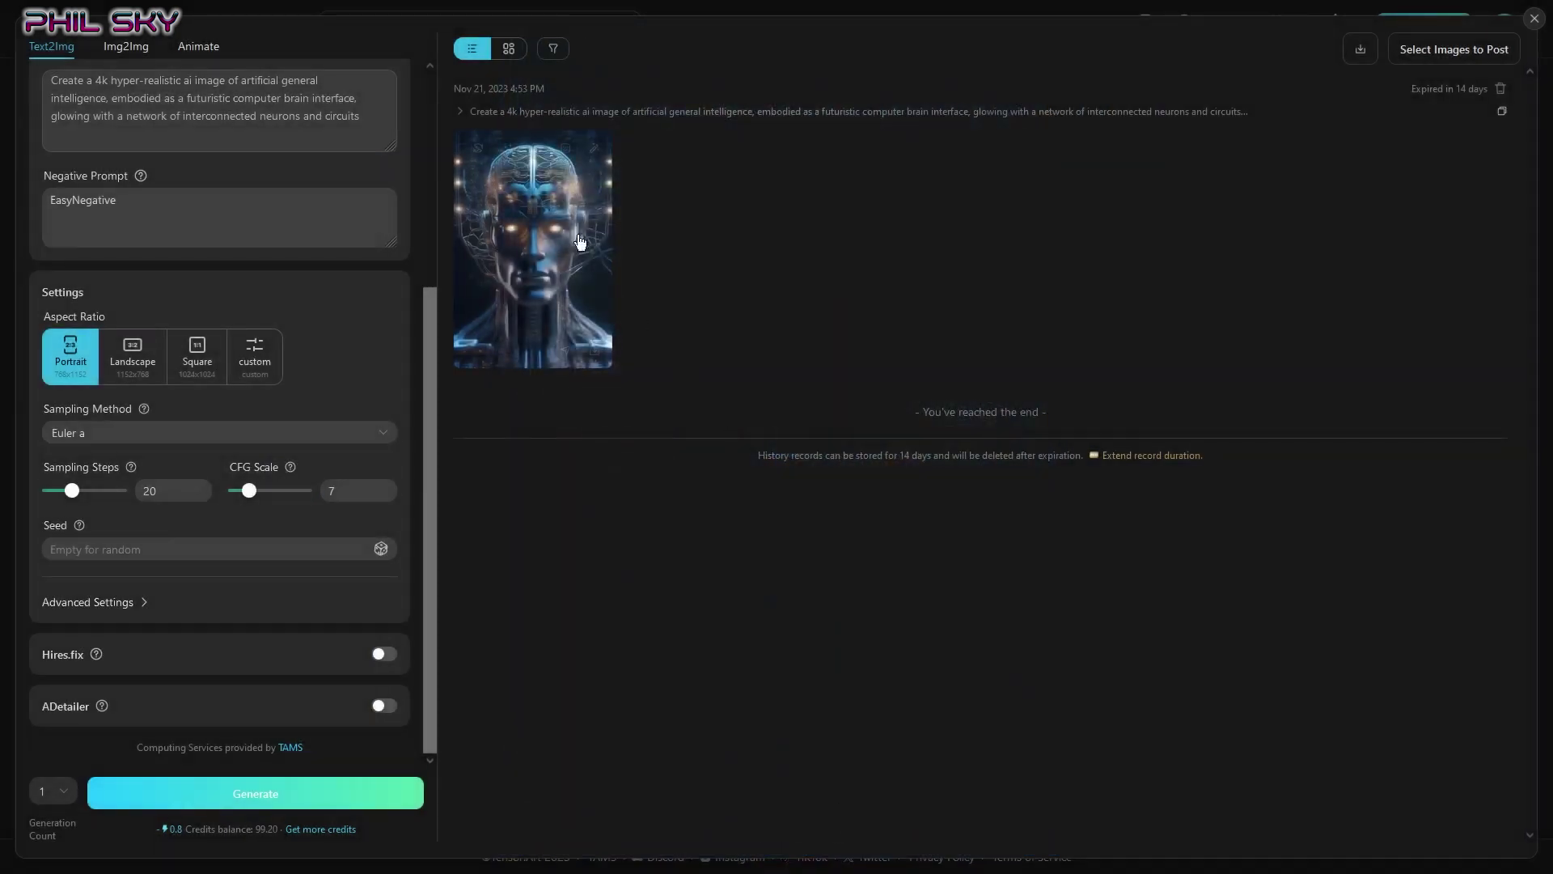
Choose Amigo XL for stylized 3D from the base model gallery
mouse_move(520, 180)
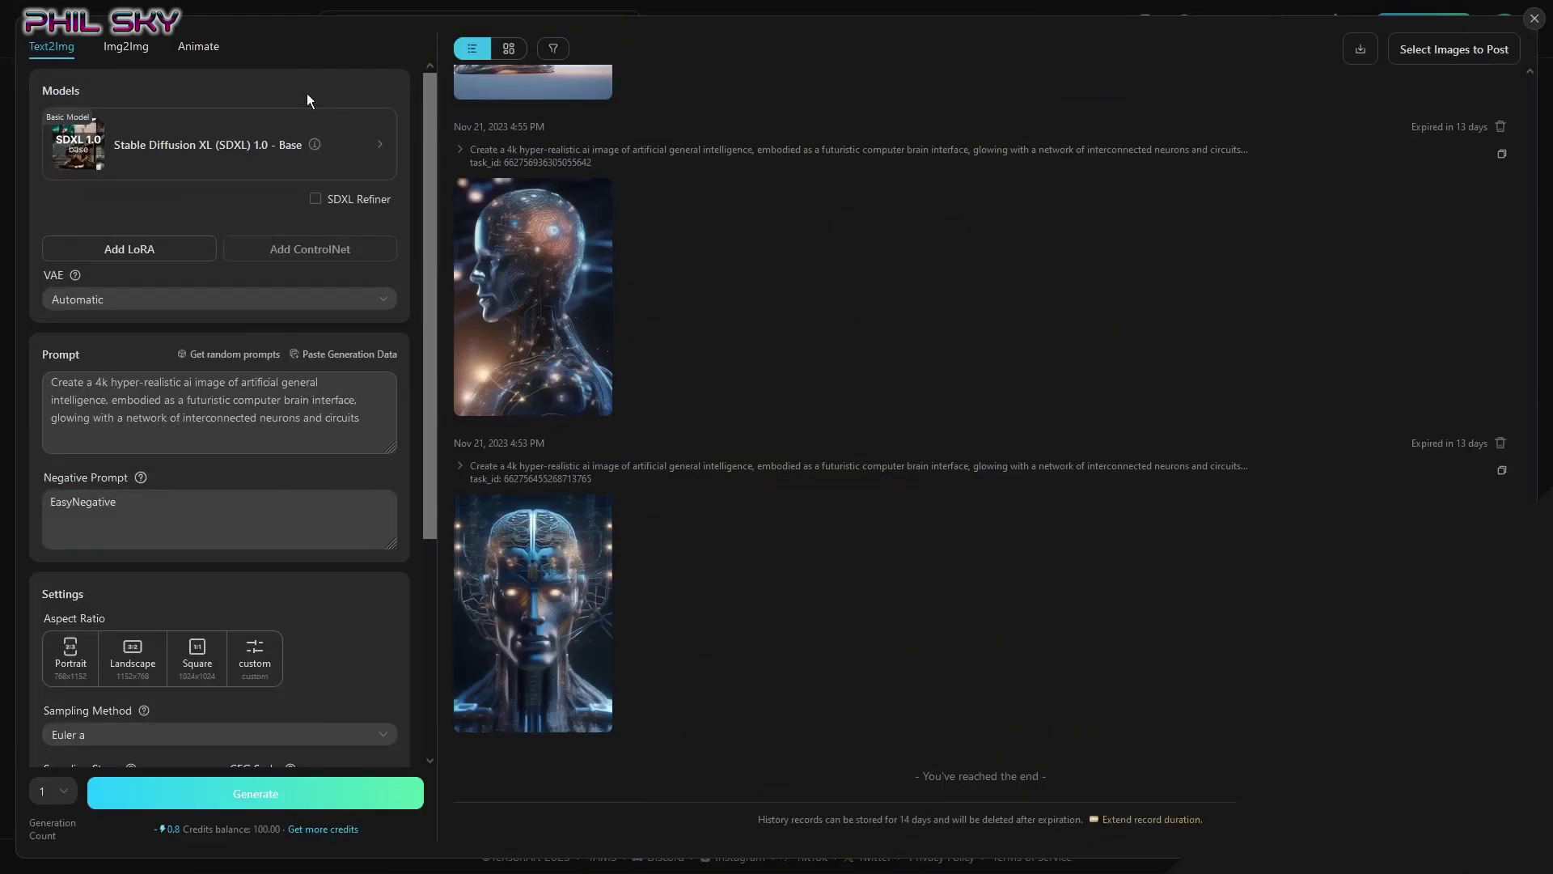
left_click(380, 146)
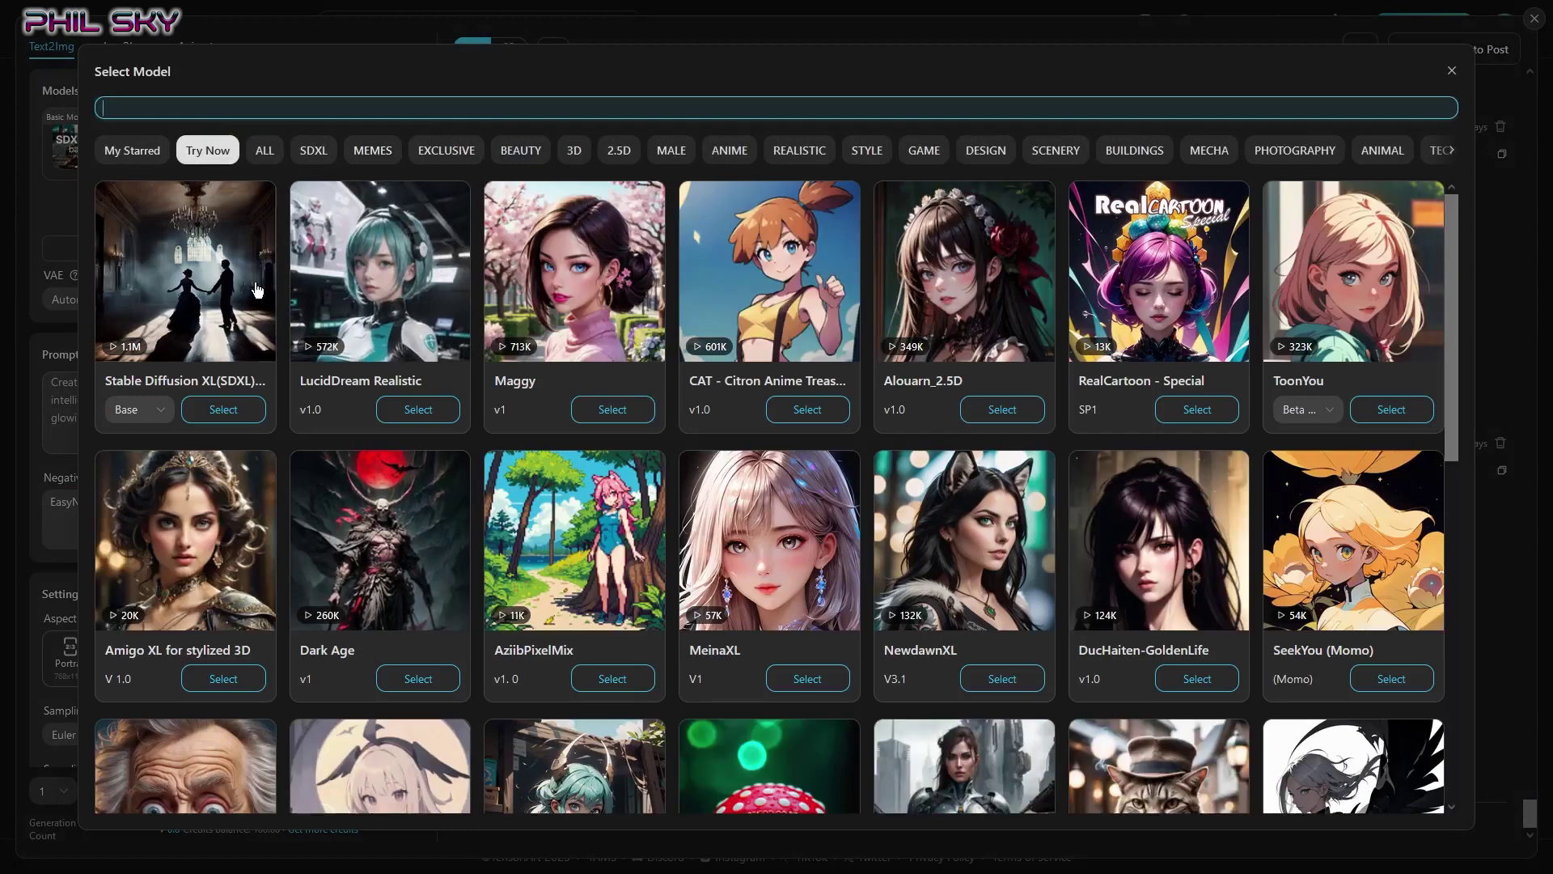
left_click(190, 563)
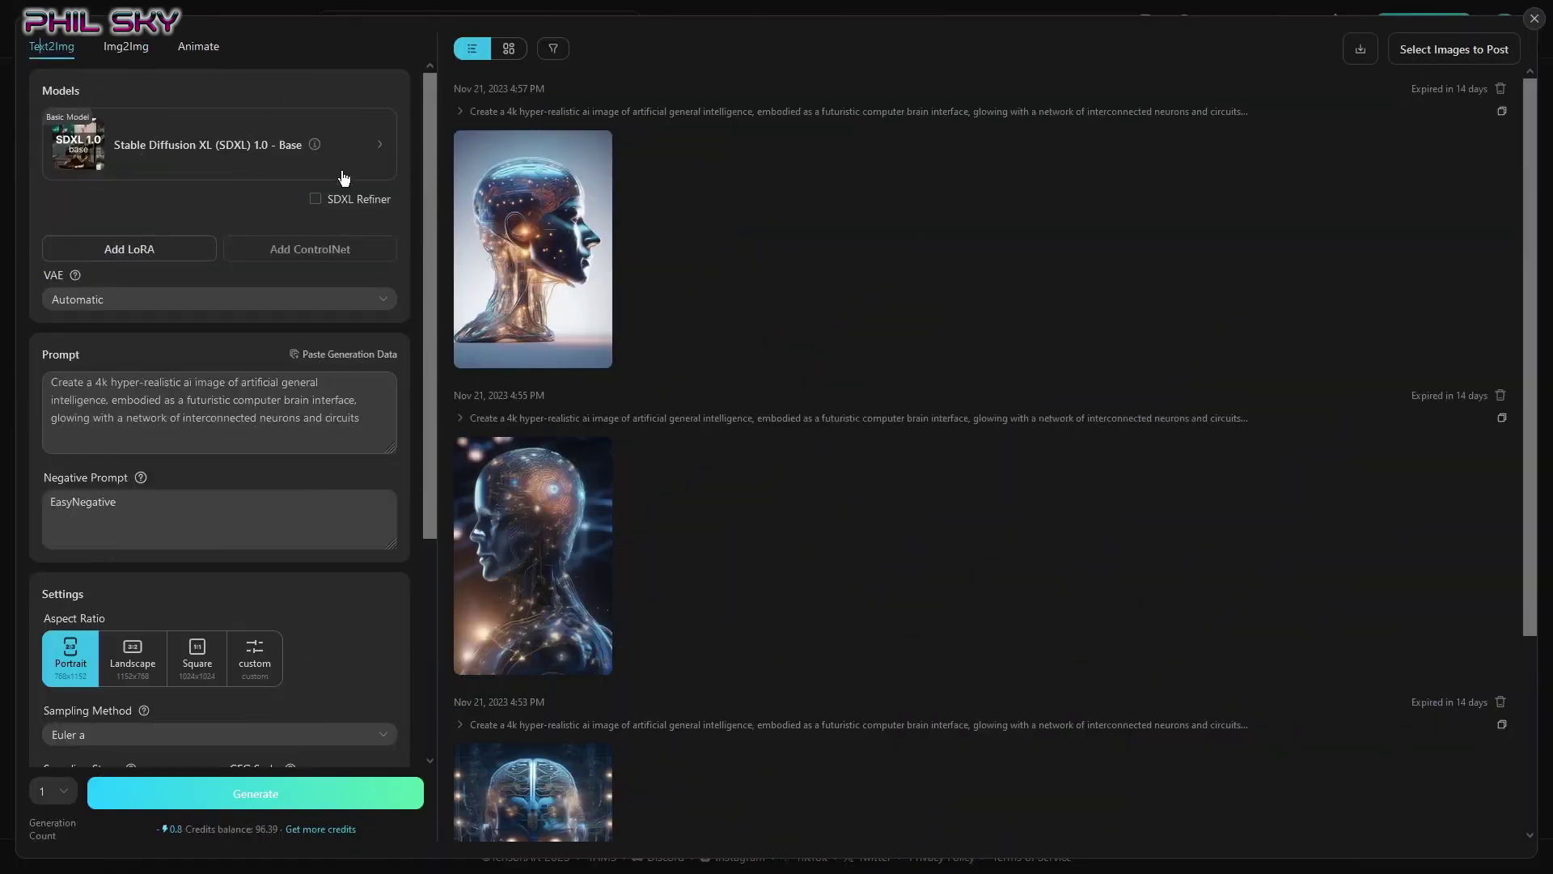
Add the HellAI XL v1.0 LoRA with a weight of 1.3 and generate the image
left_click(158, 252)
scroll(696, 501, "down", 3)
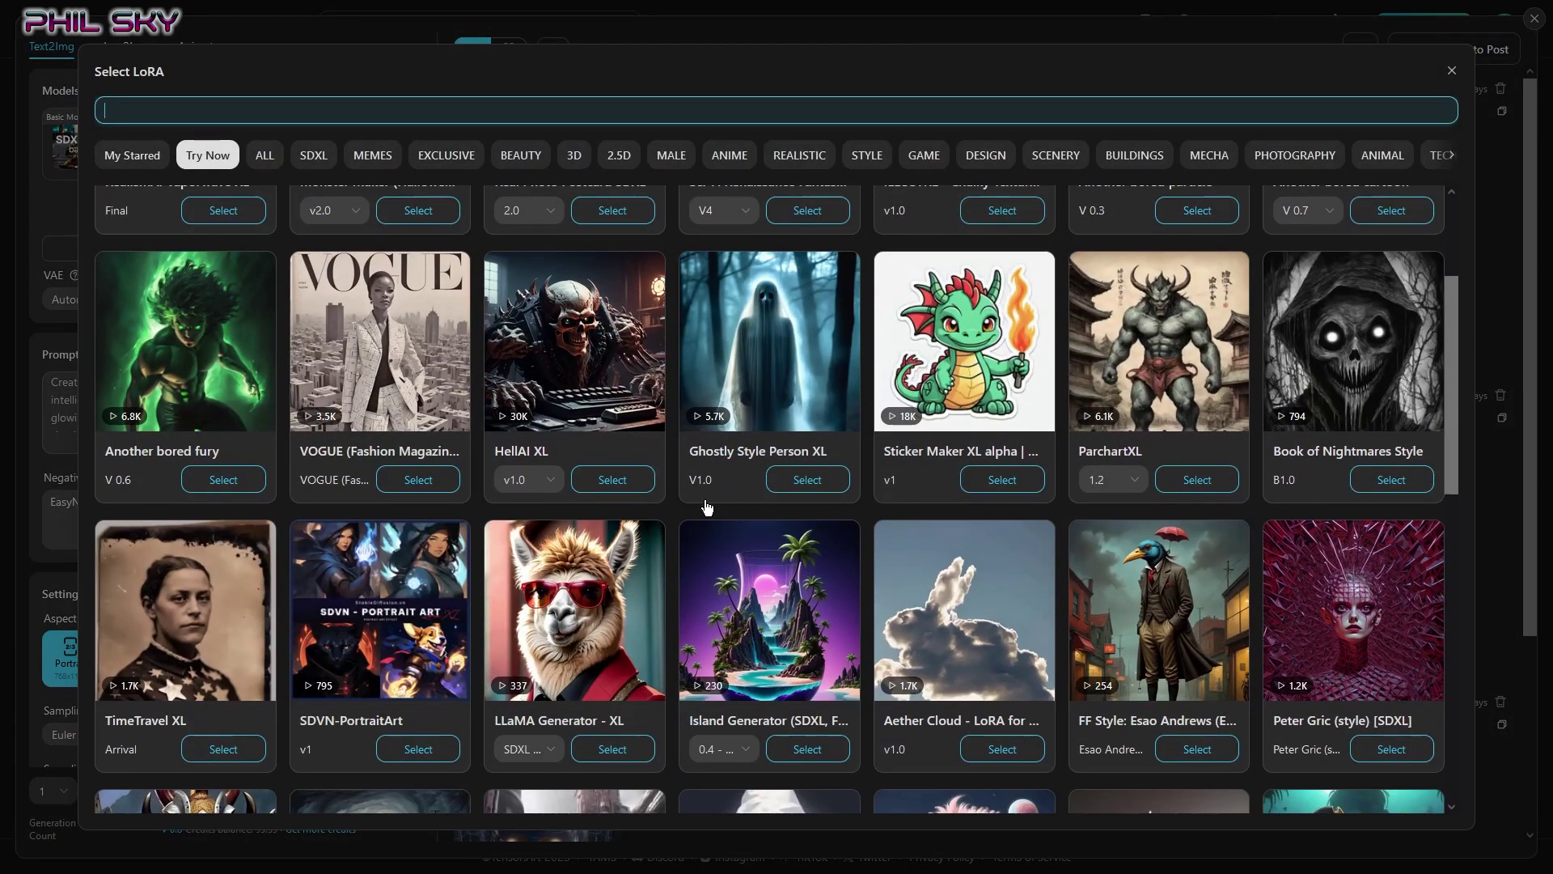
left_click(574, 380)
mouse_move(263, 279)
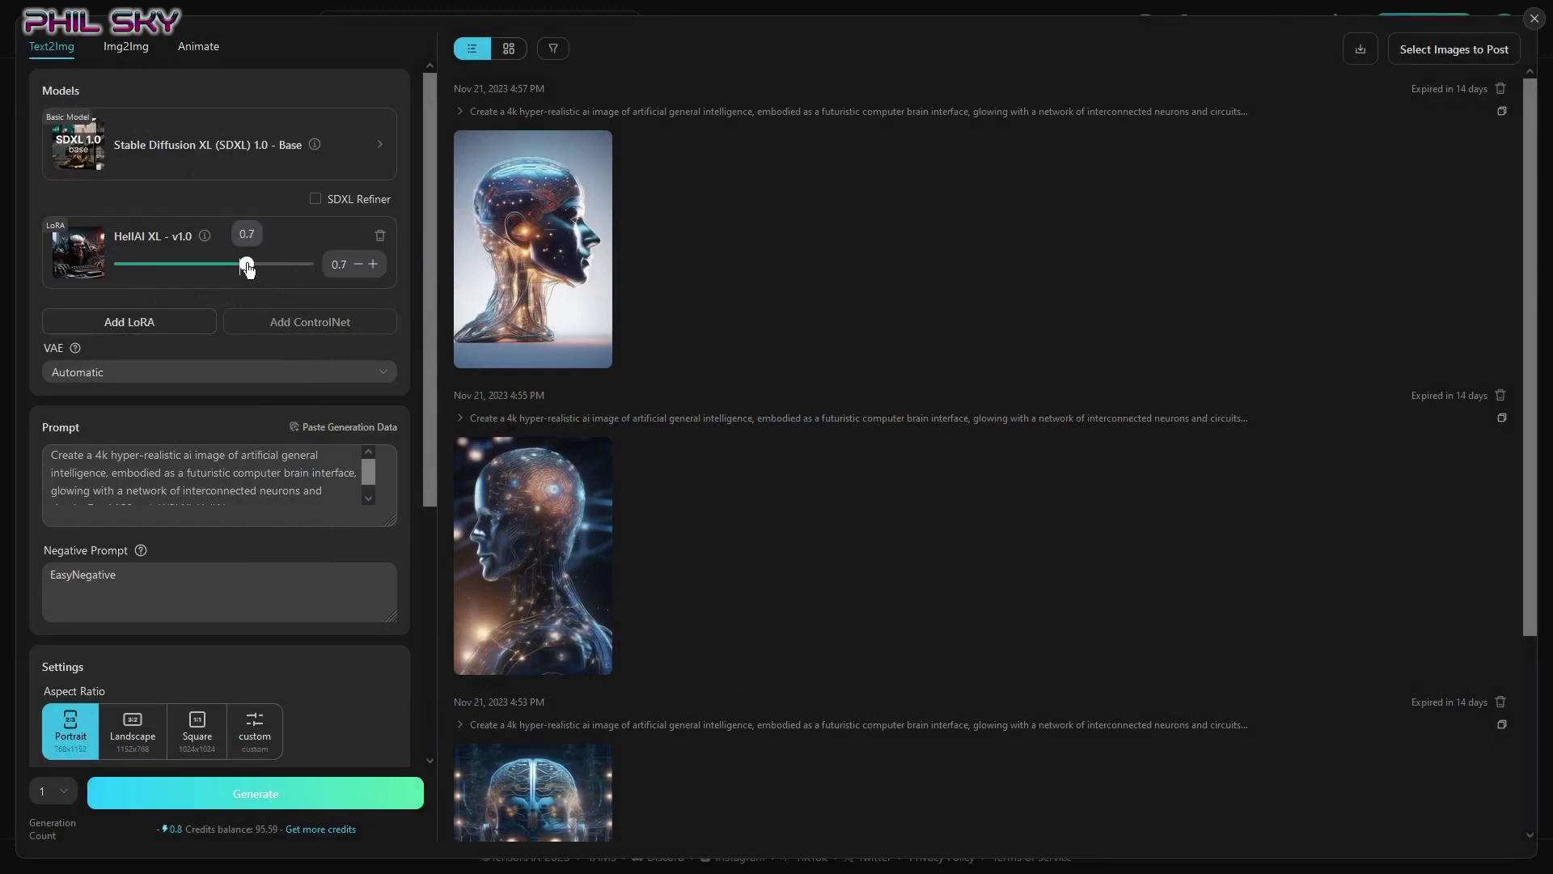
left_click_drag(254, 270, 276, 273)
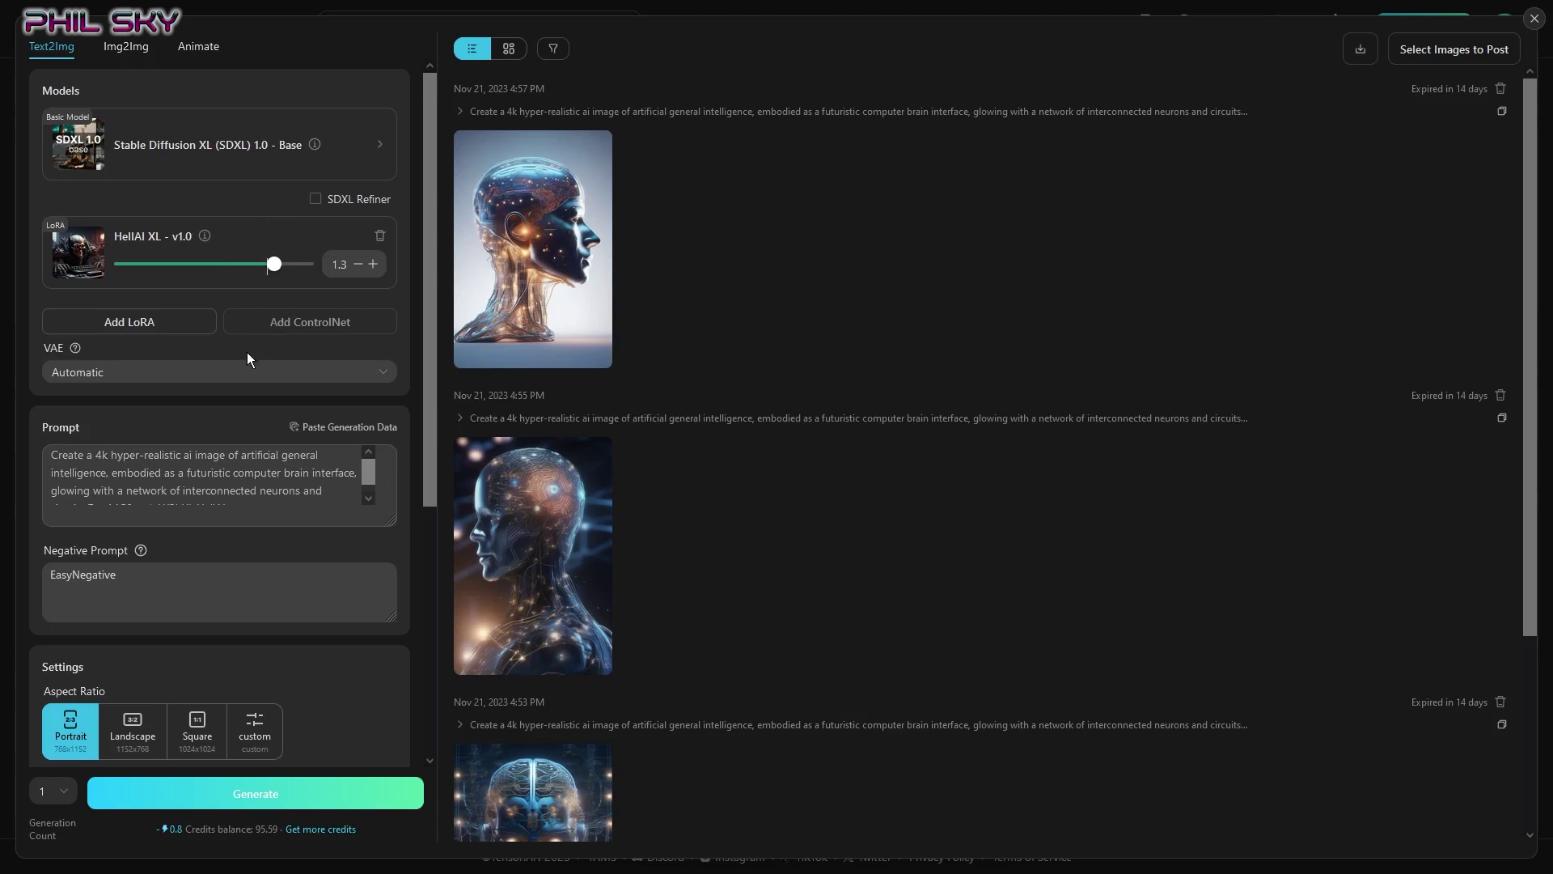
left_click(257, 793)
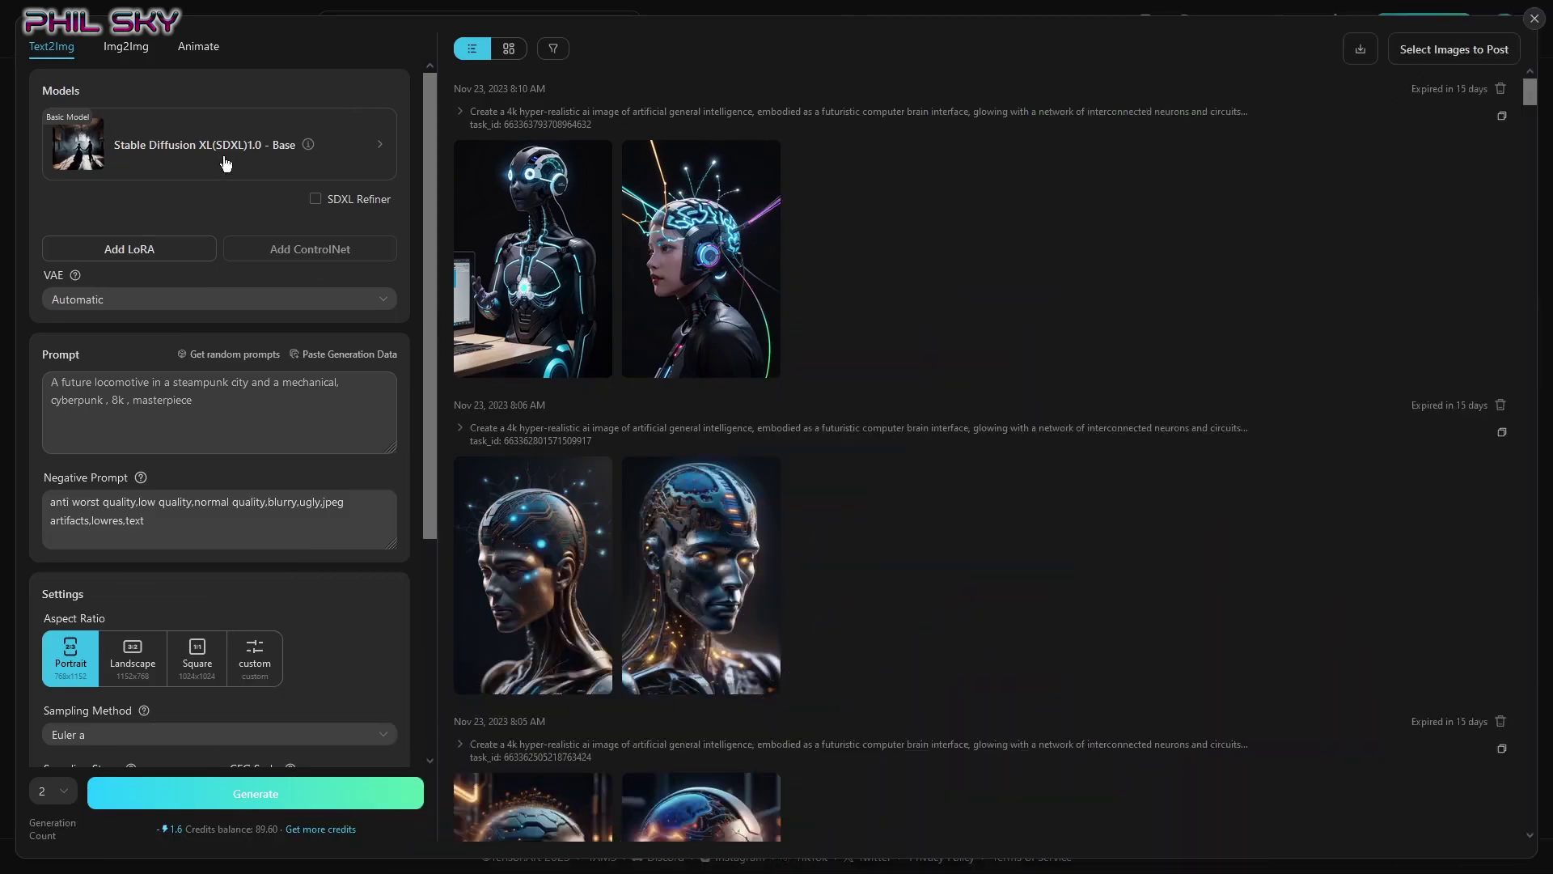
Set the aspect ratio to Landscape for the steampunk locomotive prompt and generate two images
left_click(250, 394)
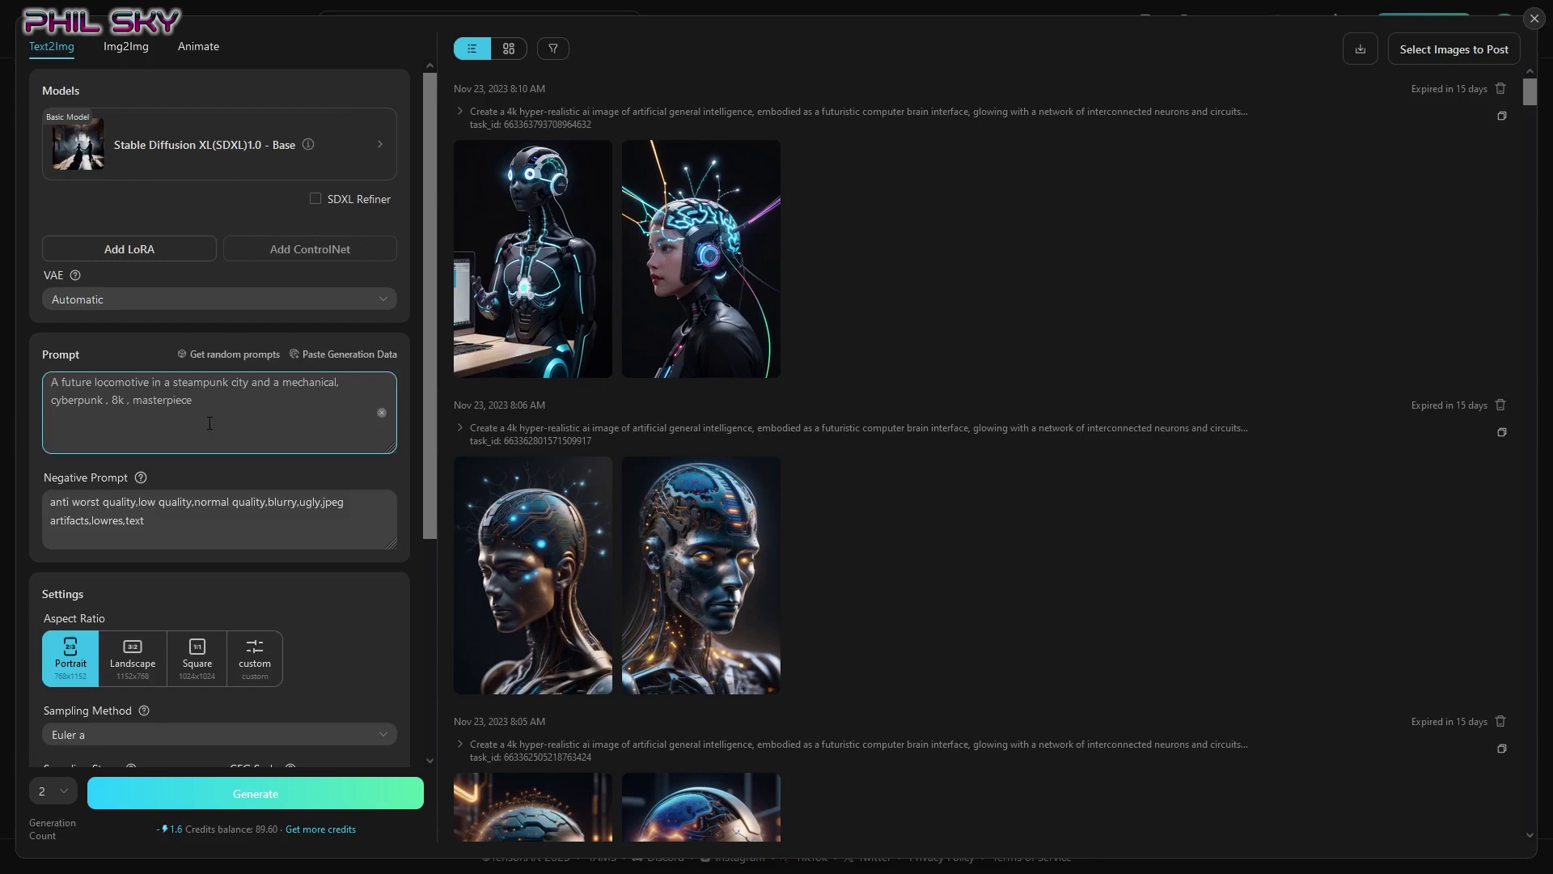
left_click(178, 522)
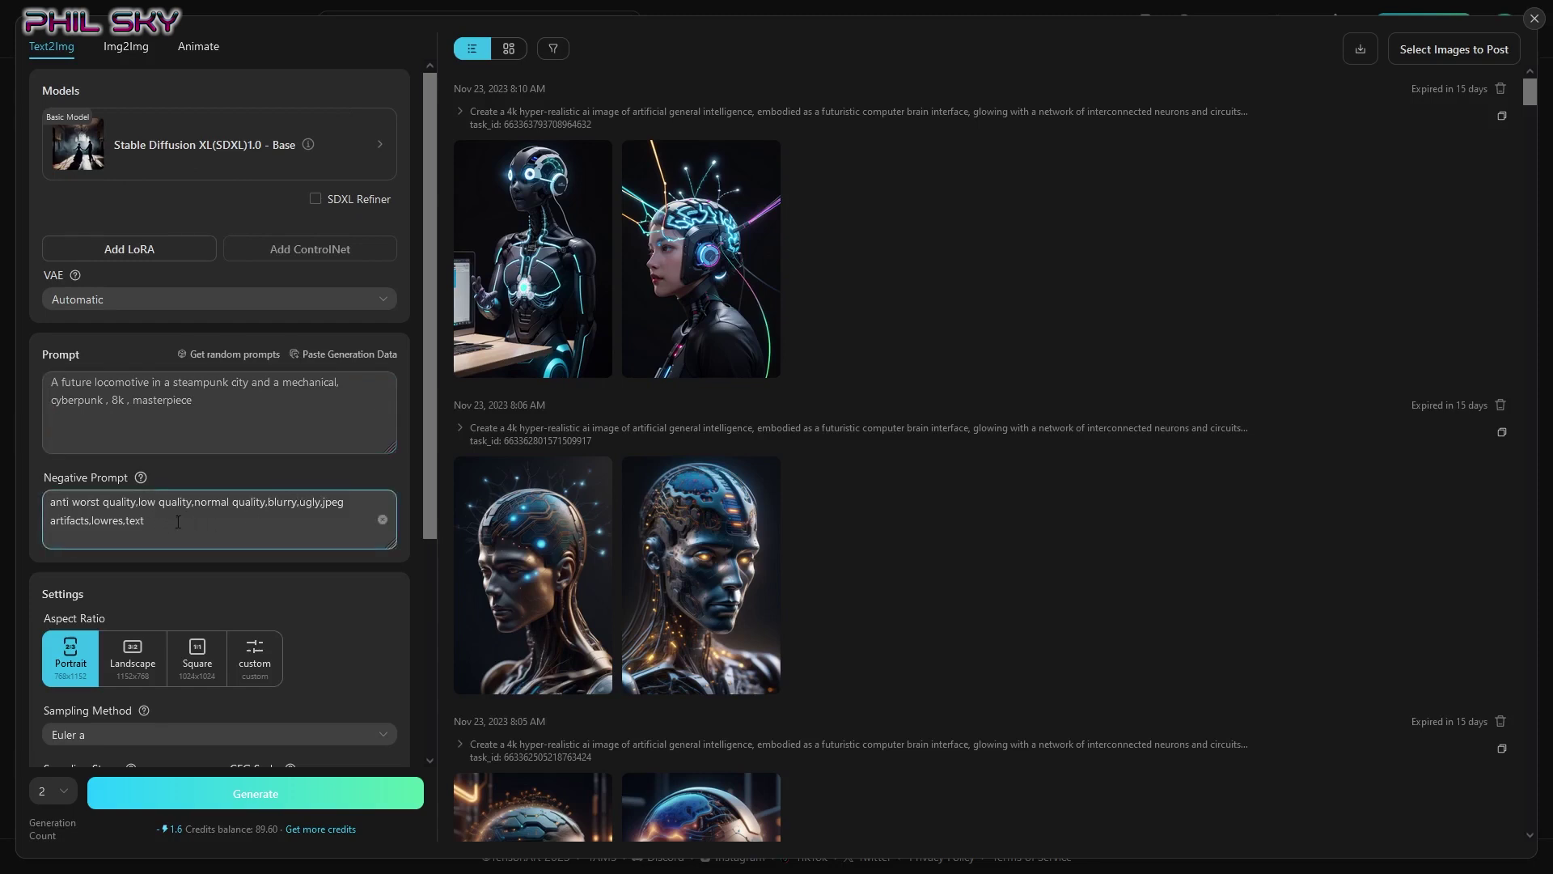
left_click(134, 655)
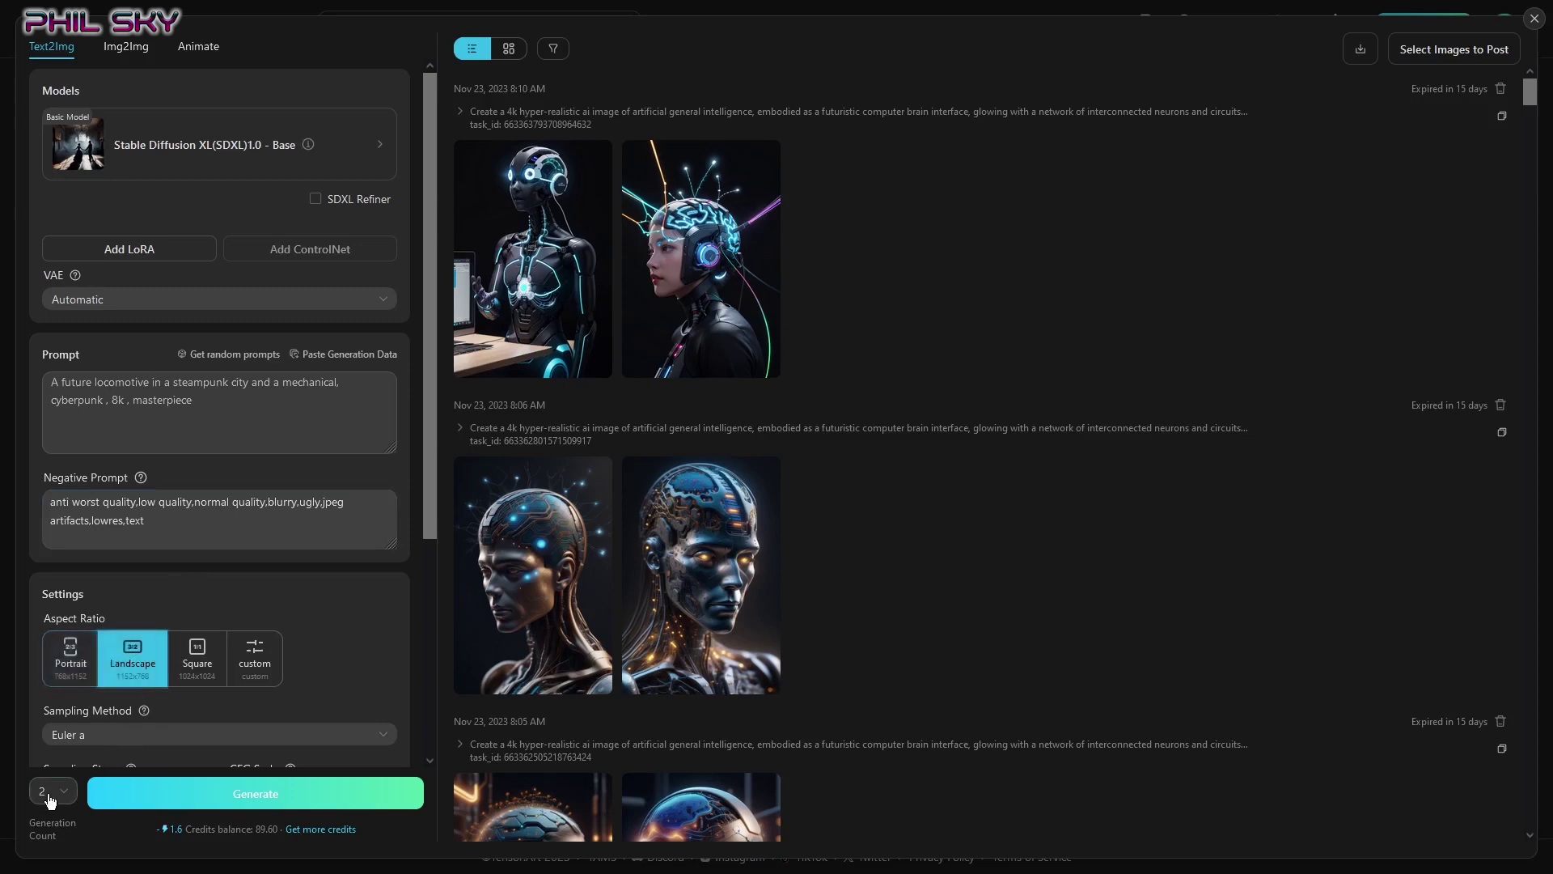
left_click(255, 796)
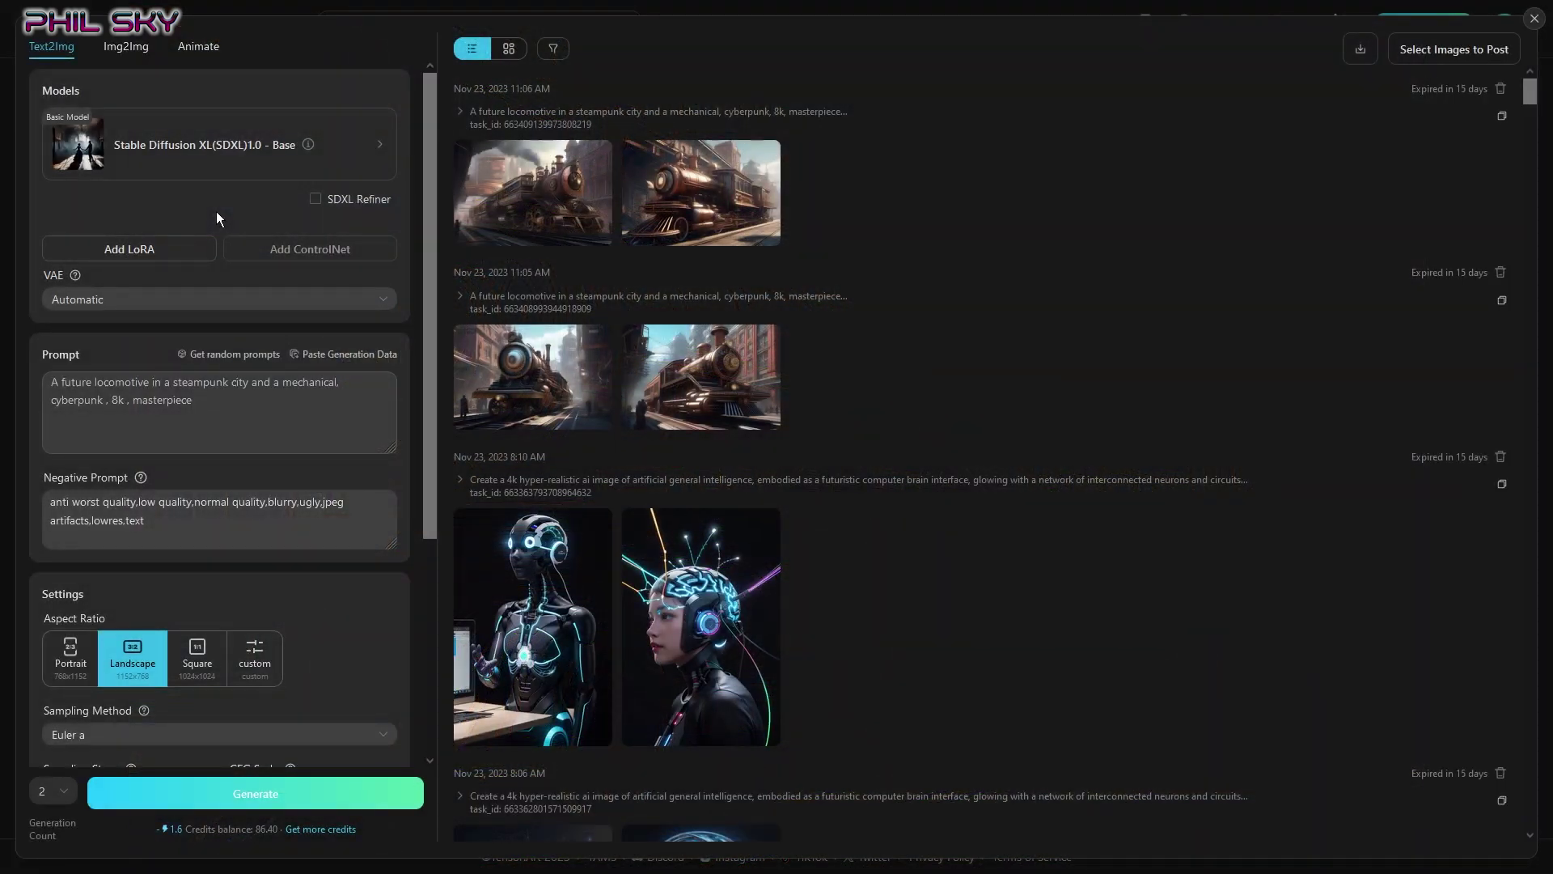
Search the LoRAs for "steam", add Steampunk SDXL | Goofy Ai v1 and increase its weight
left_click(157, 251)
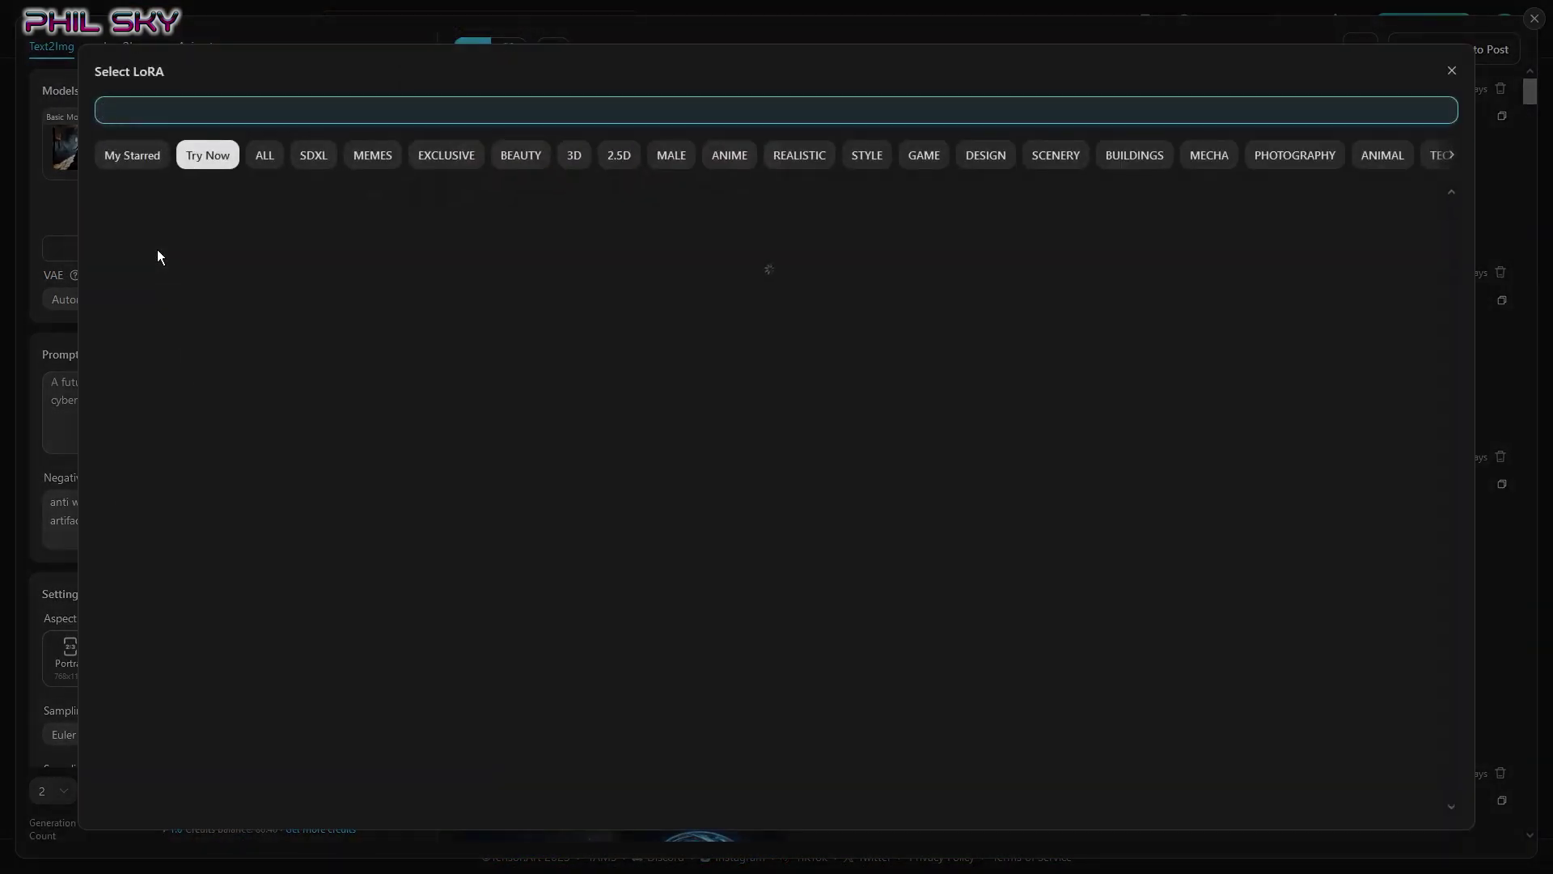
type("steam")
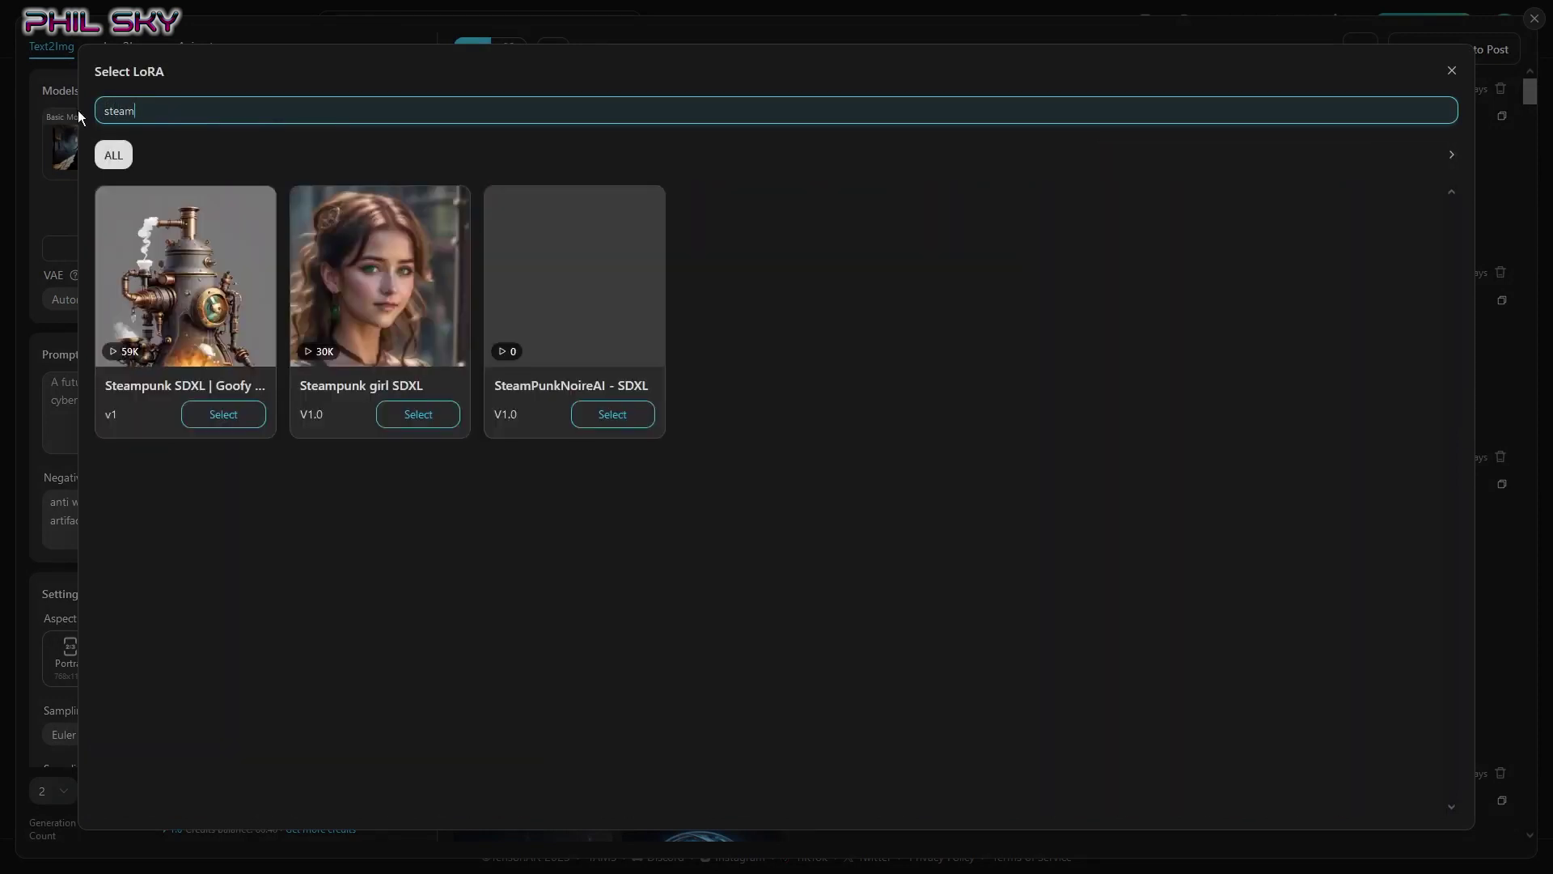
left_click(217, 424)
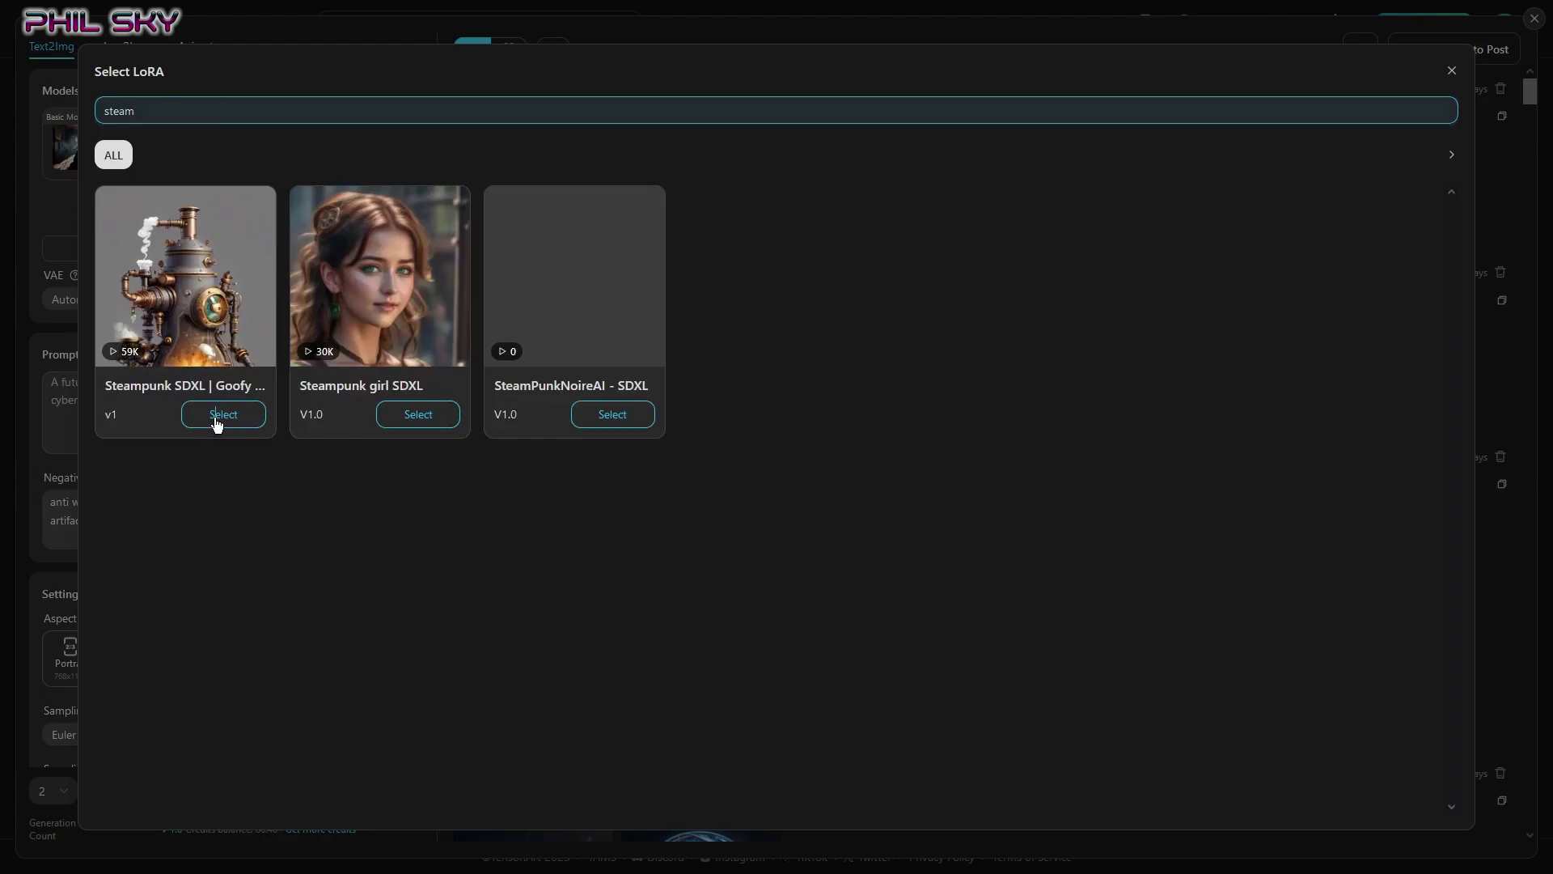
left_click(217, 425)
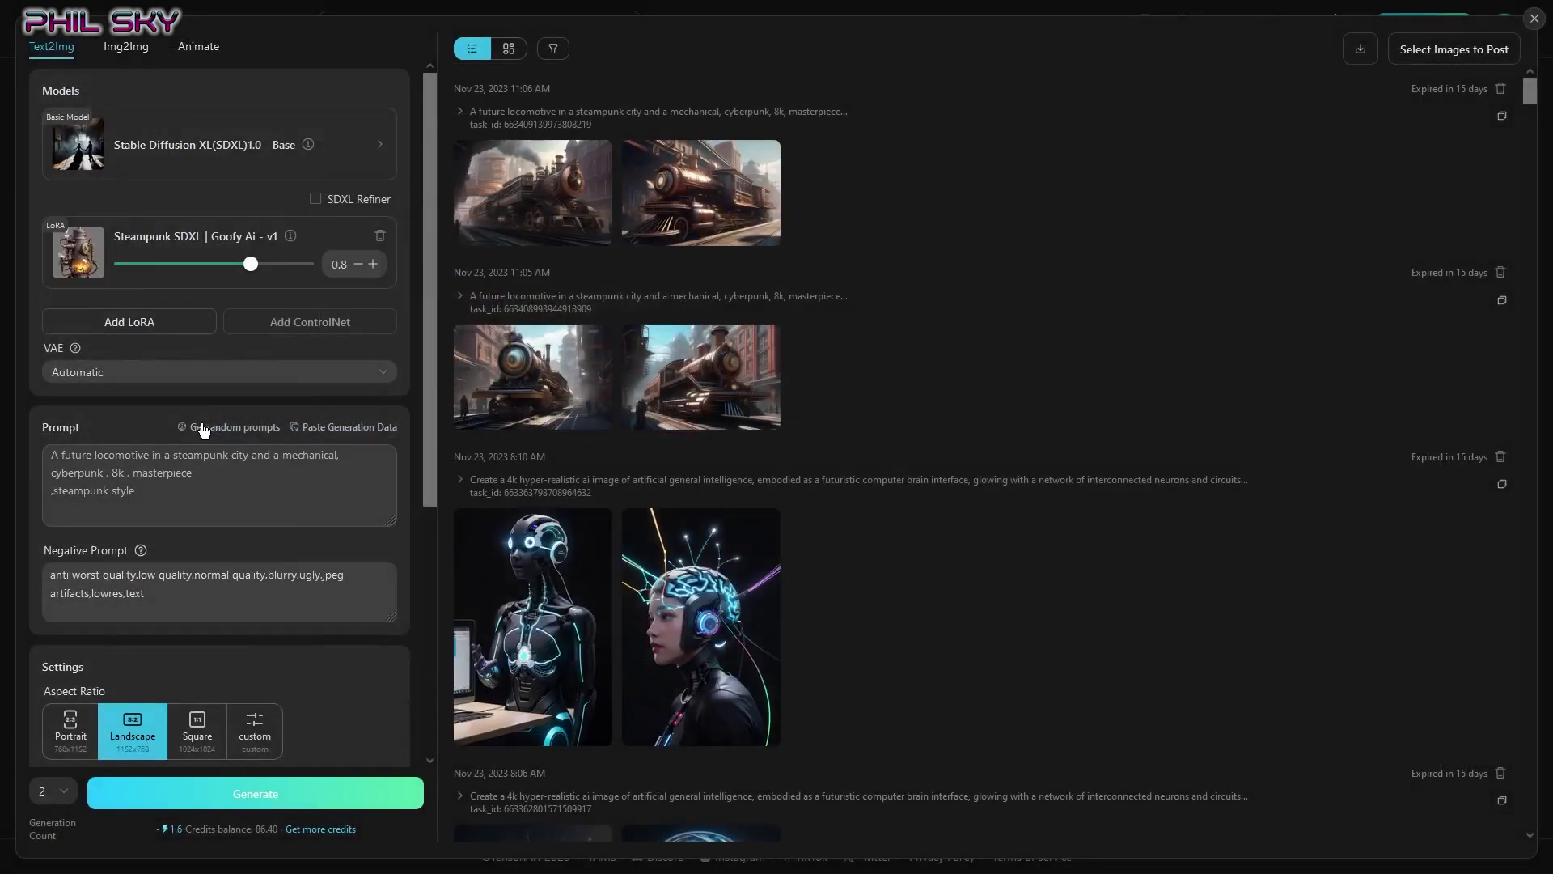
left_click_drag(253, 268, 299, 271)
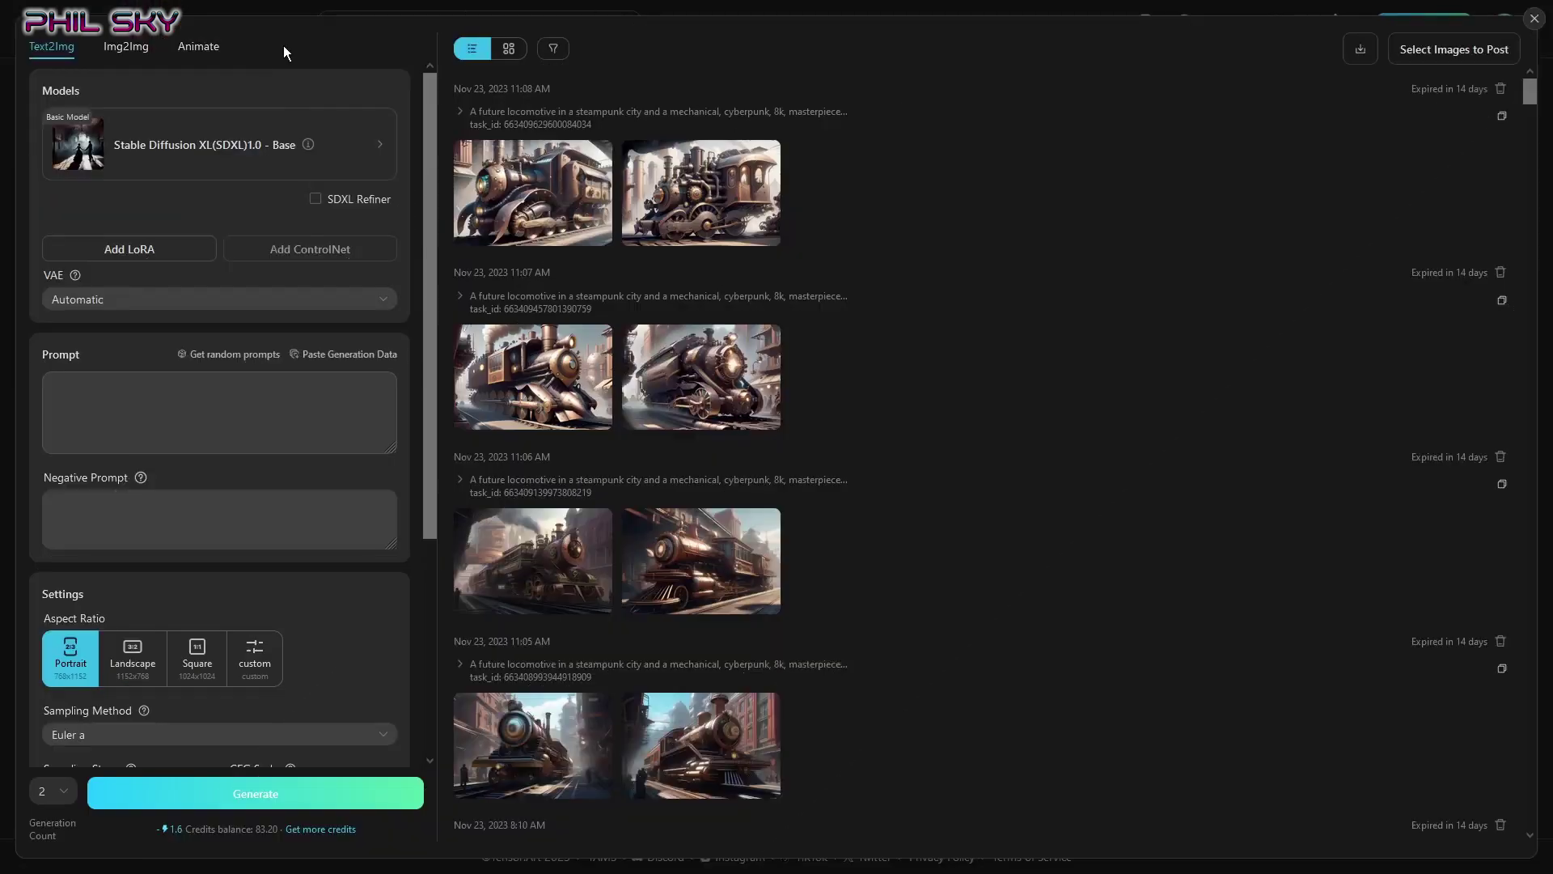
Switch to Img2Img generation and upload the 1024 x 1536 portrait picture as the source image
left_click(130, 49)
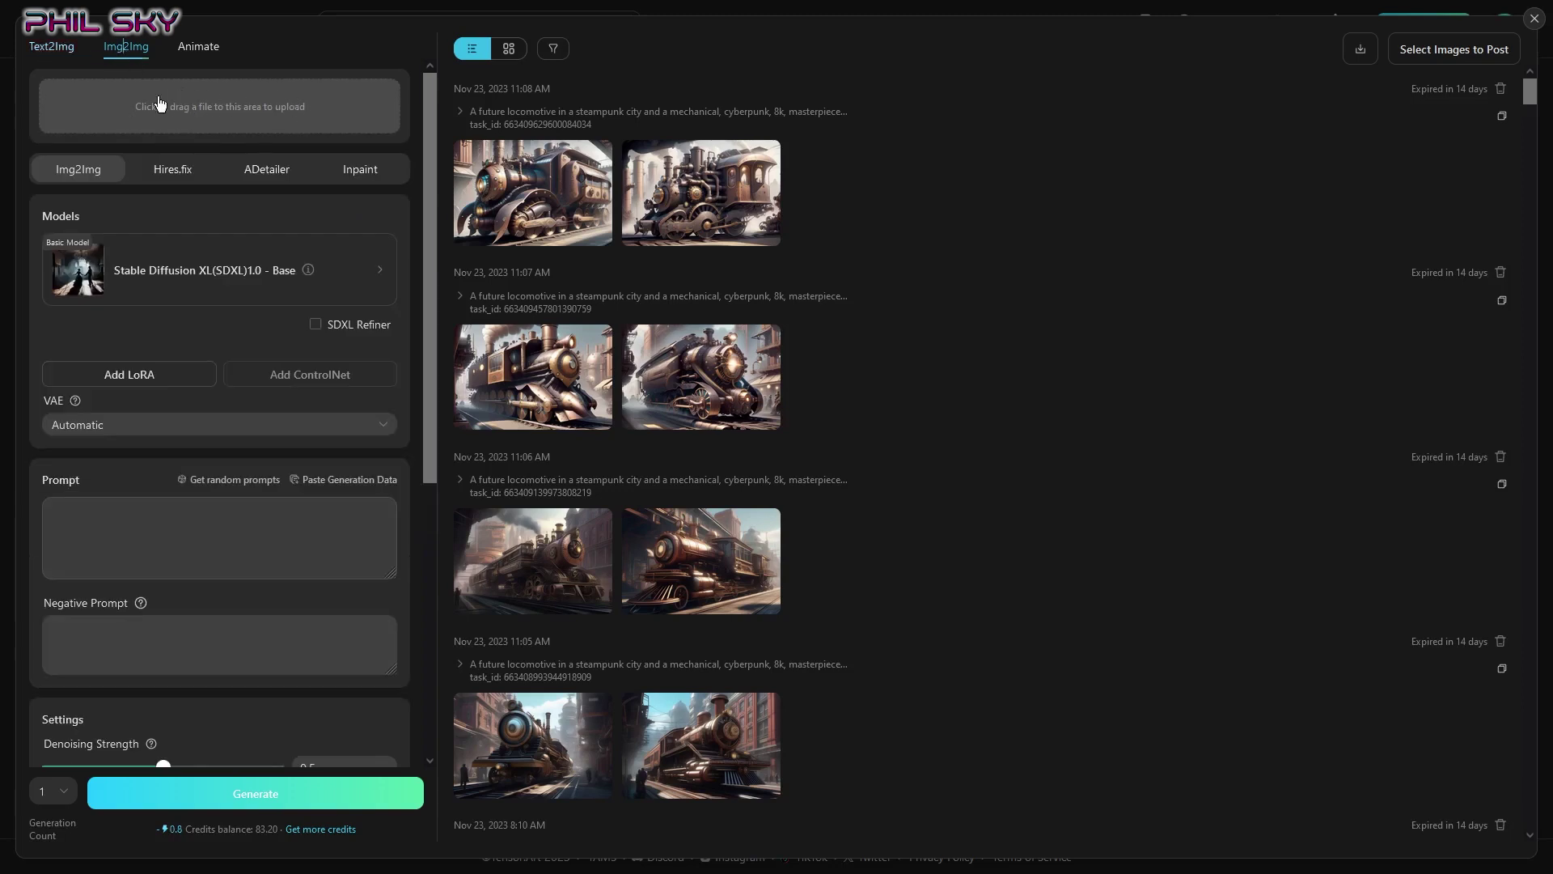
left_click_drag(78, 269, 220, 119)
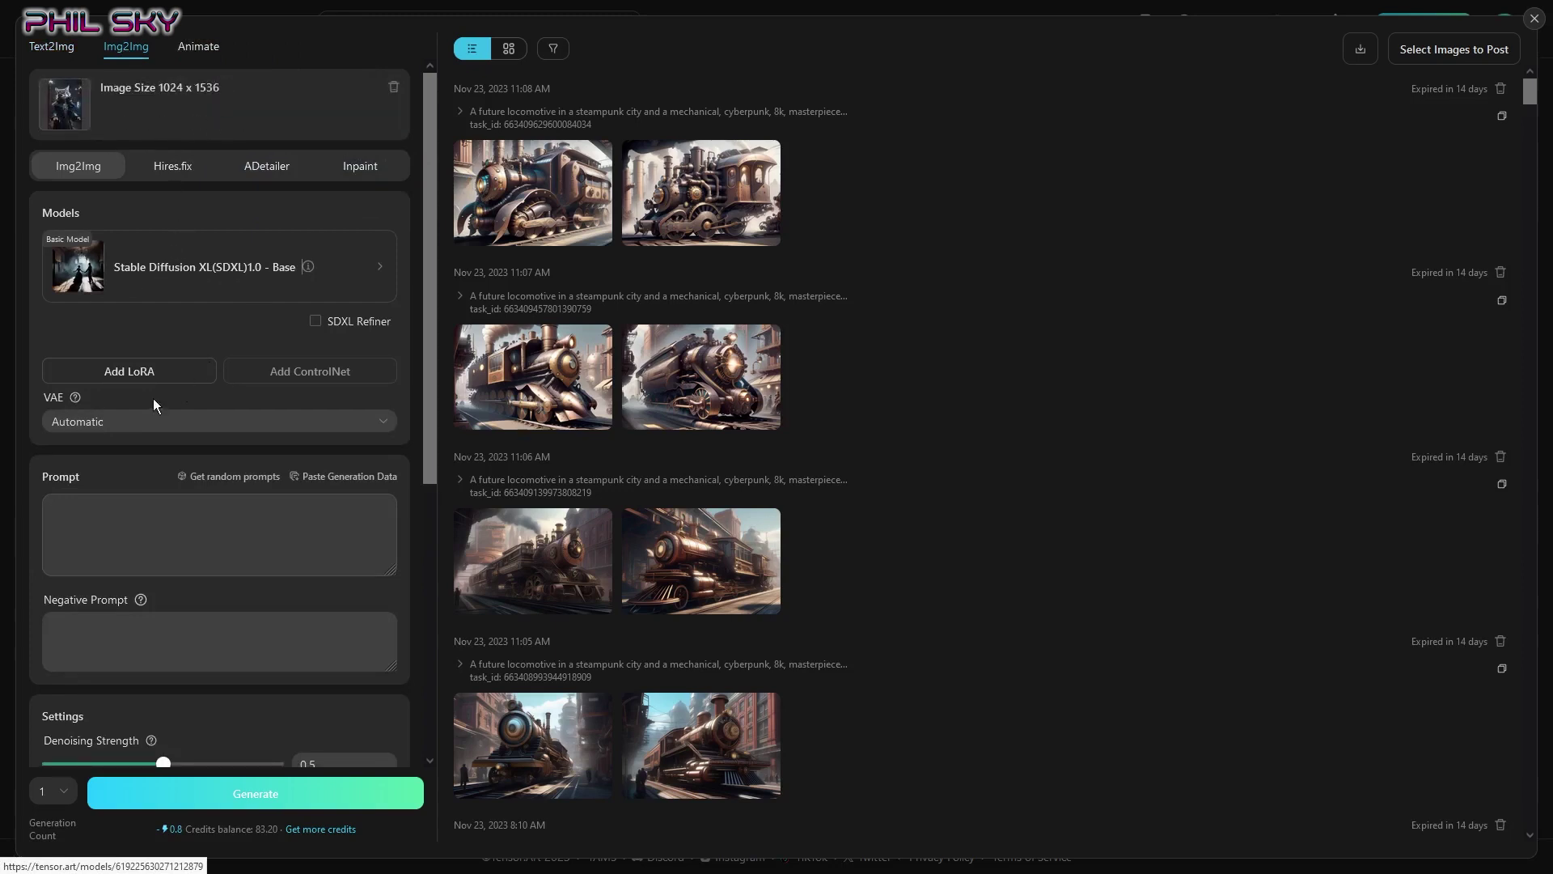
Paste the prompt starting "Sorcerer Cat Humanoid Furry with Silver Dragon Claws" and a negative prompt excluding malformed hands, ugly nose, long neck, malformed eyes and text
left_click(213, 527)
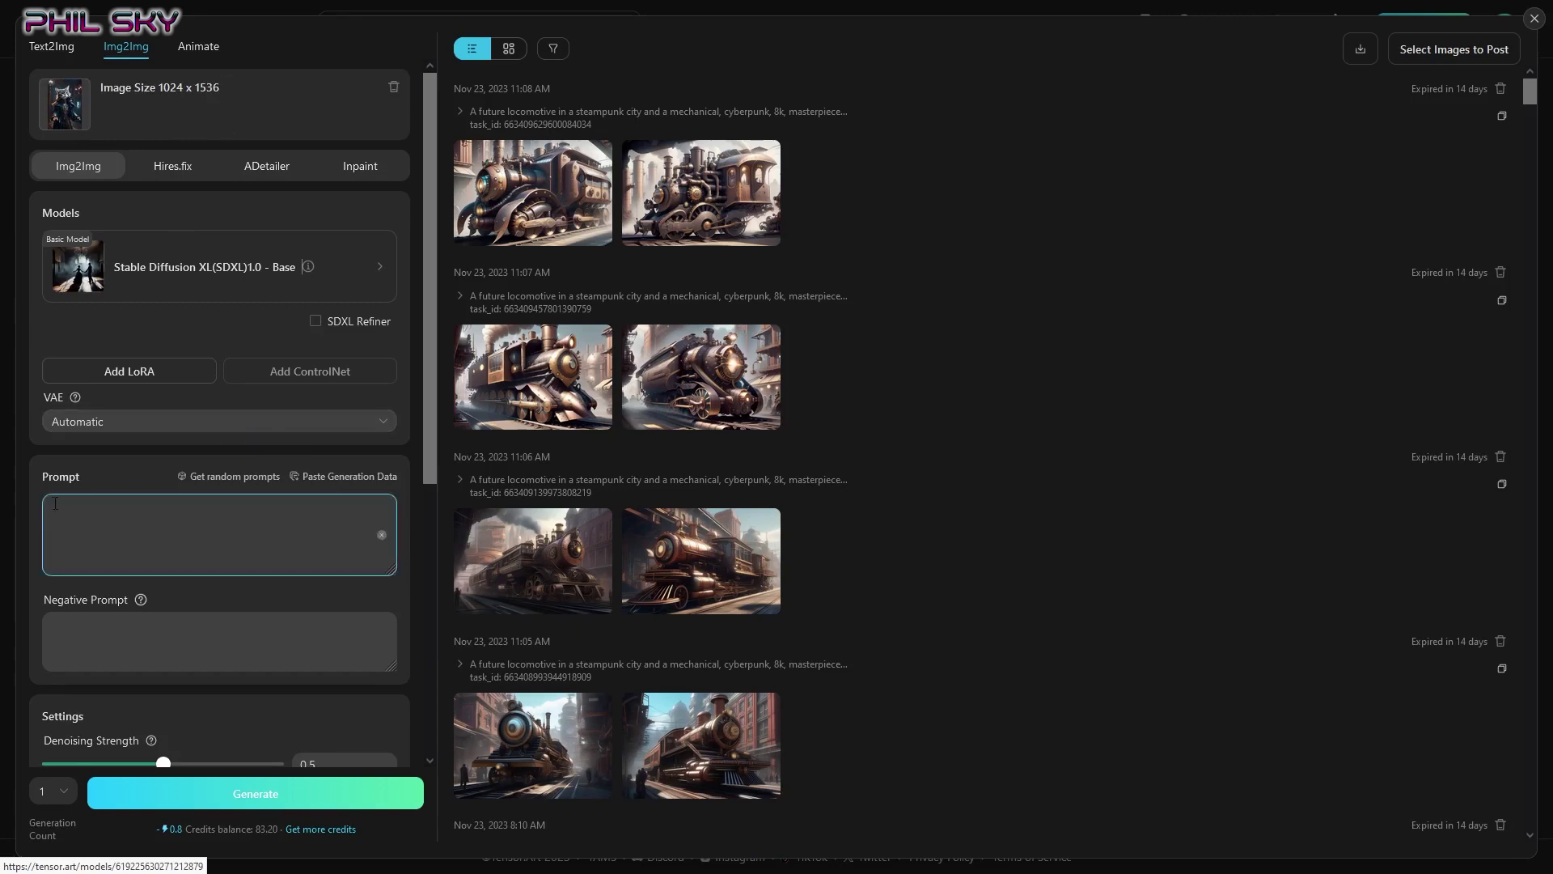
key("ctrl+v")
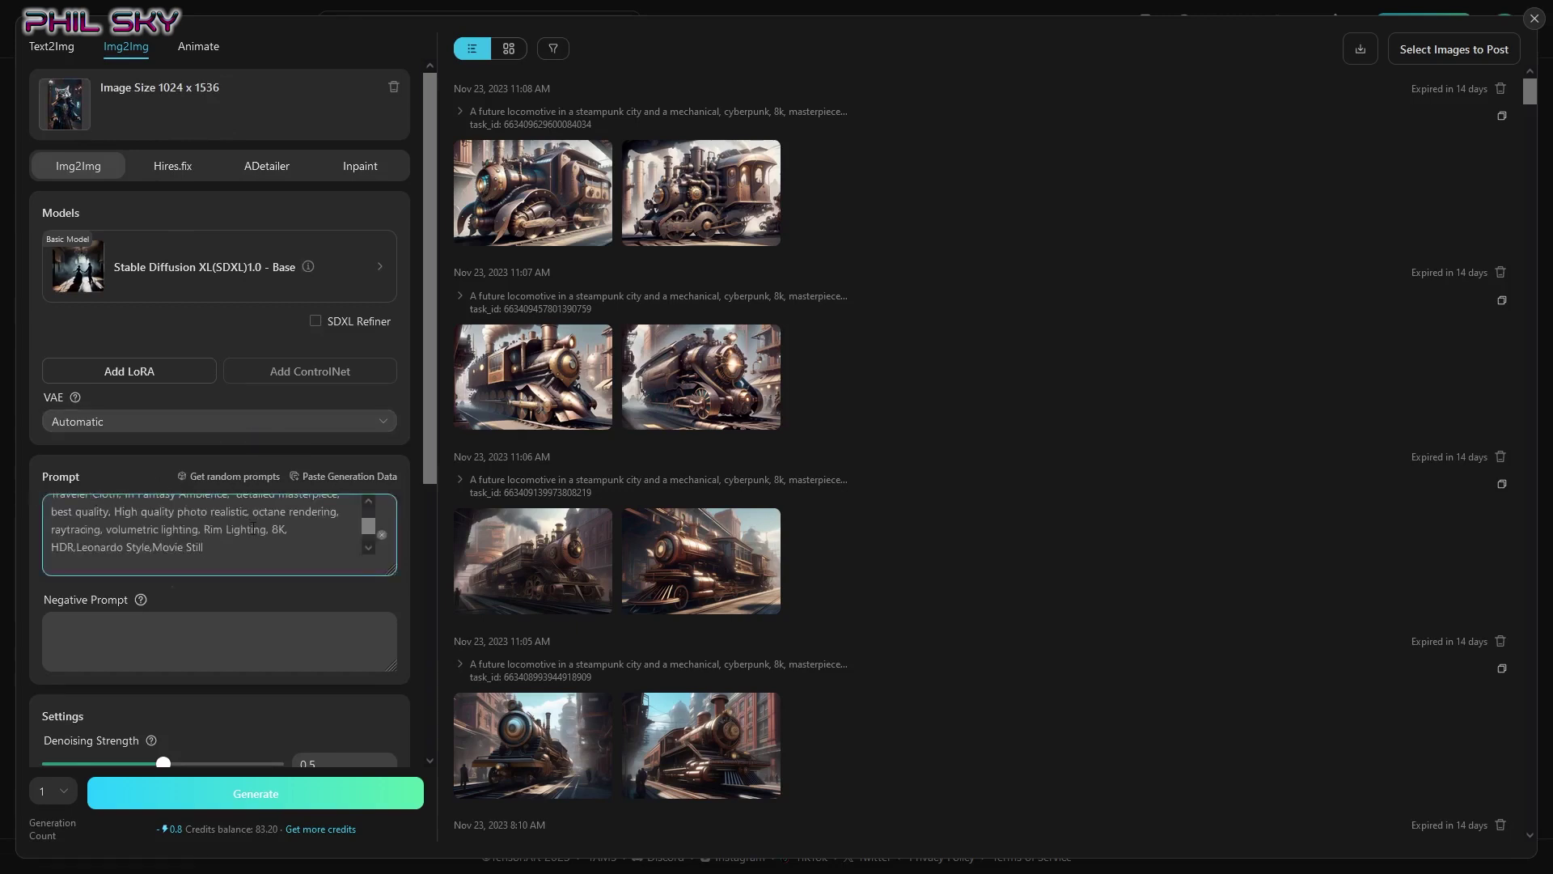
scroll(253, 529, "up", 2)
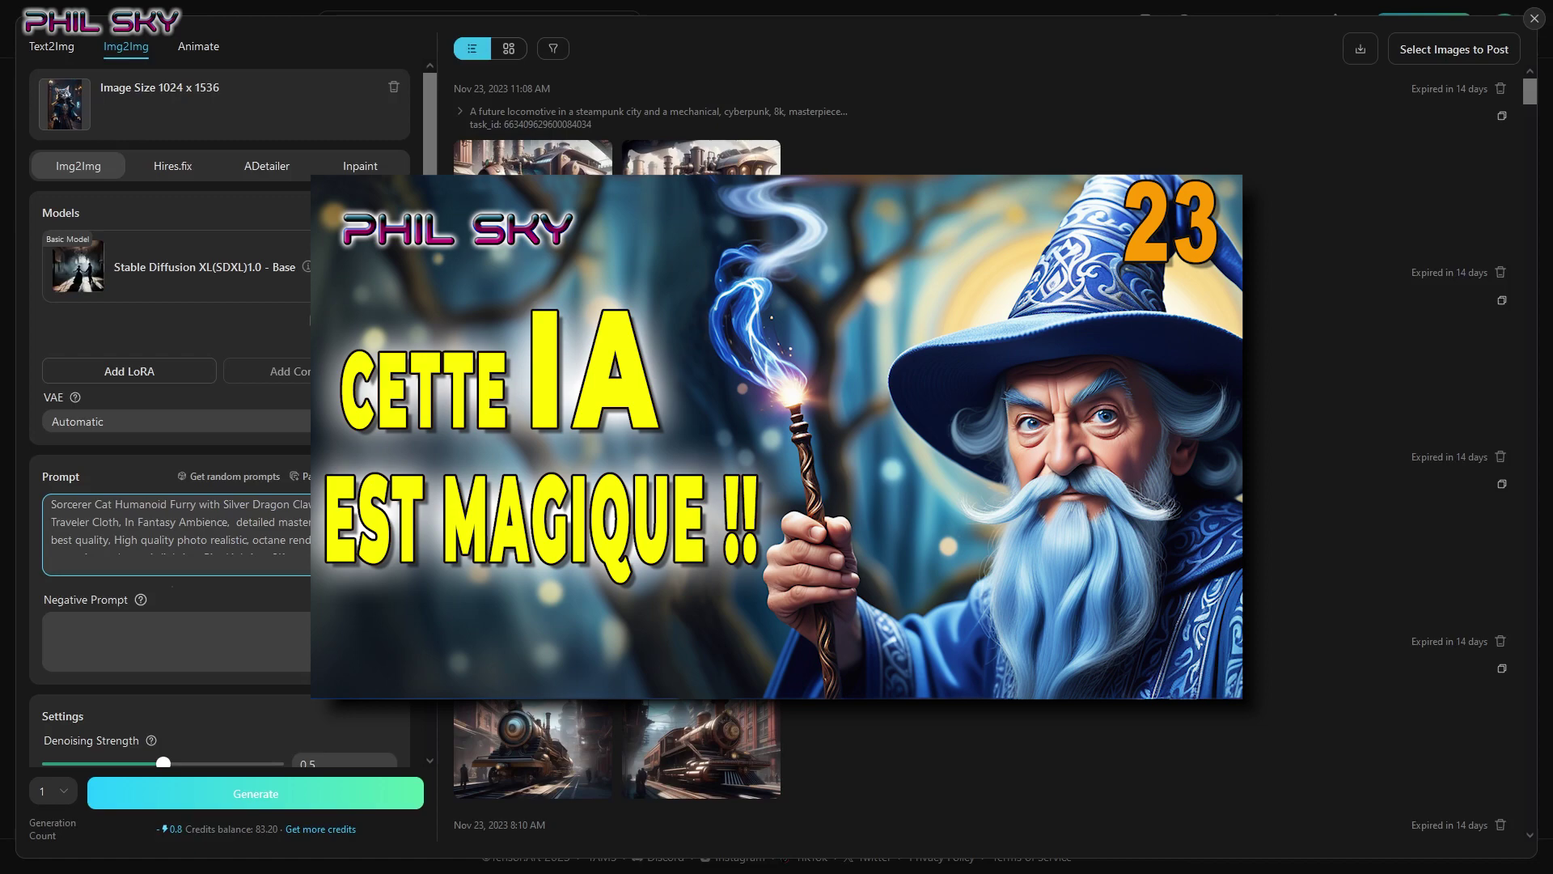
left_click(74, 621)
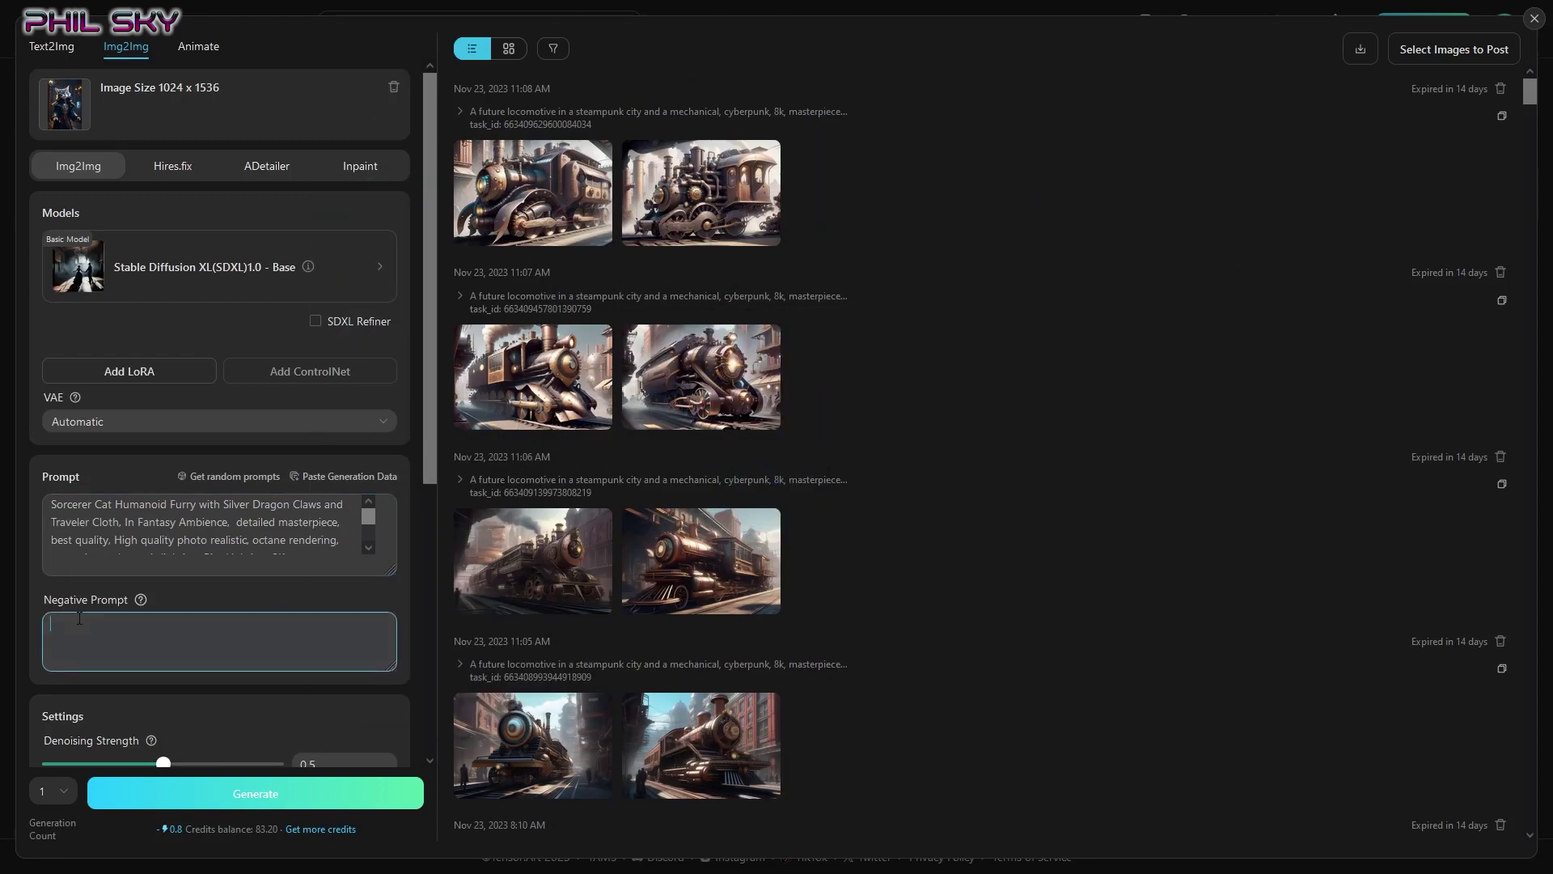
key("ctrl+v")
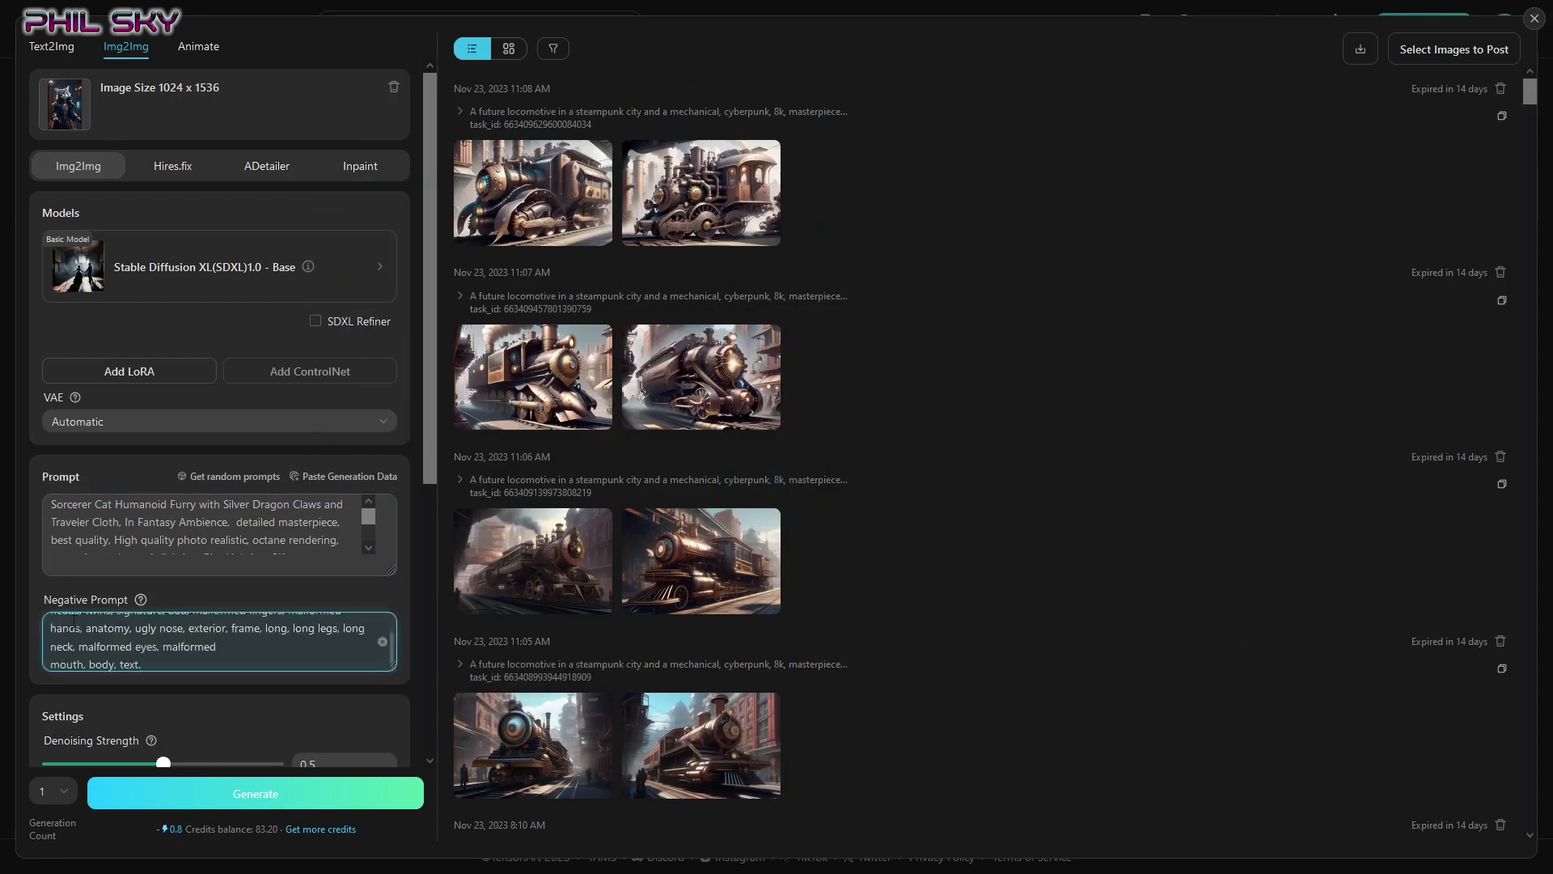
Add the Leonardo Ai style illustration SDXL LoRA v1 at weight 1.9 and set the generation count to 2
scroll(167, 641, "down", 1)
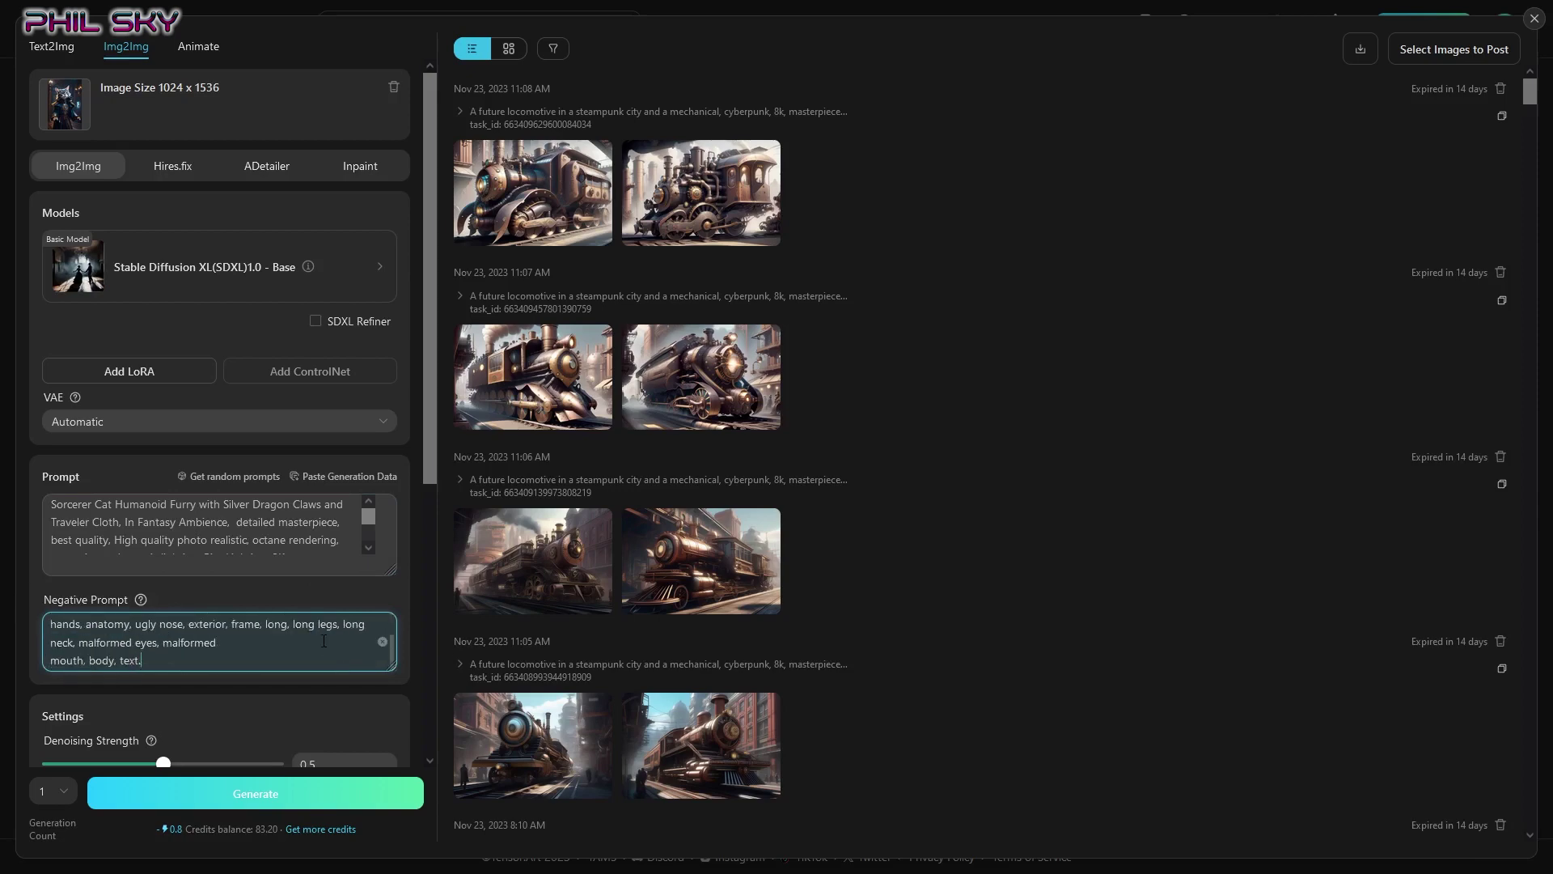
scroll(270, 707, "down", 5)
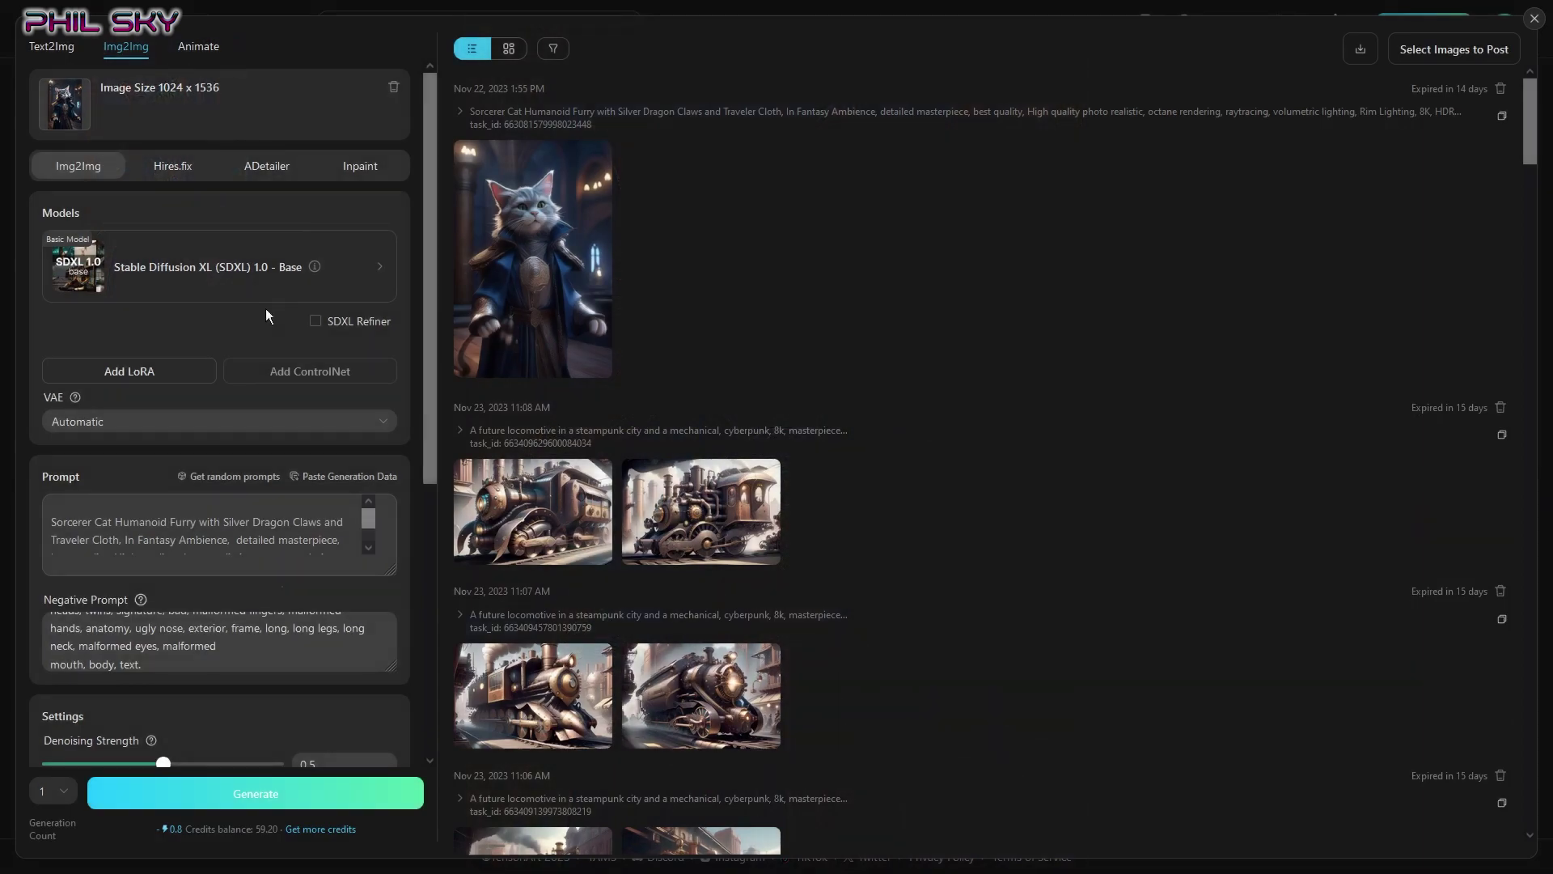
left_click(143, 371)
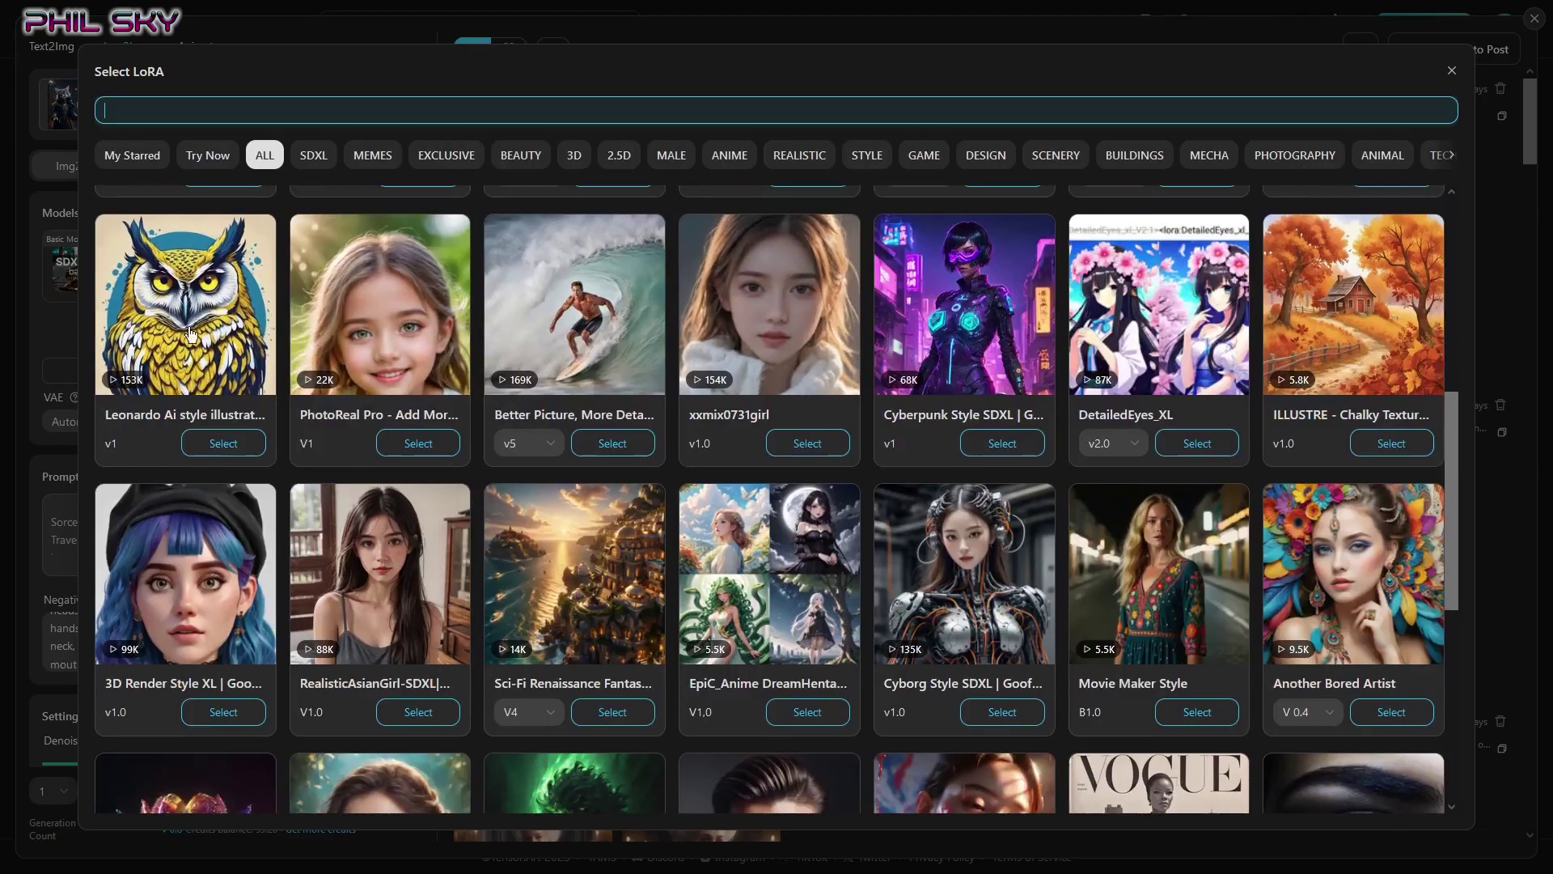
left_click(224, 443)
left_click_drag(256, 398, 300, 404)
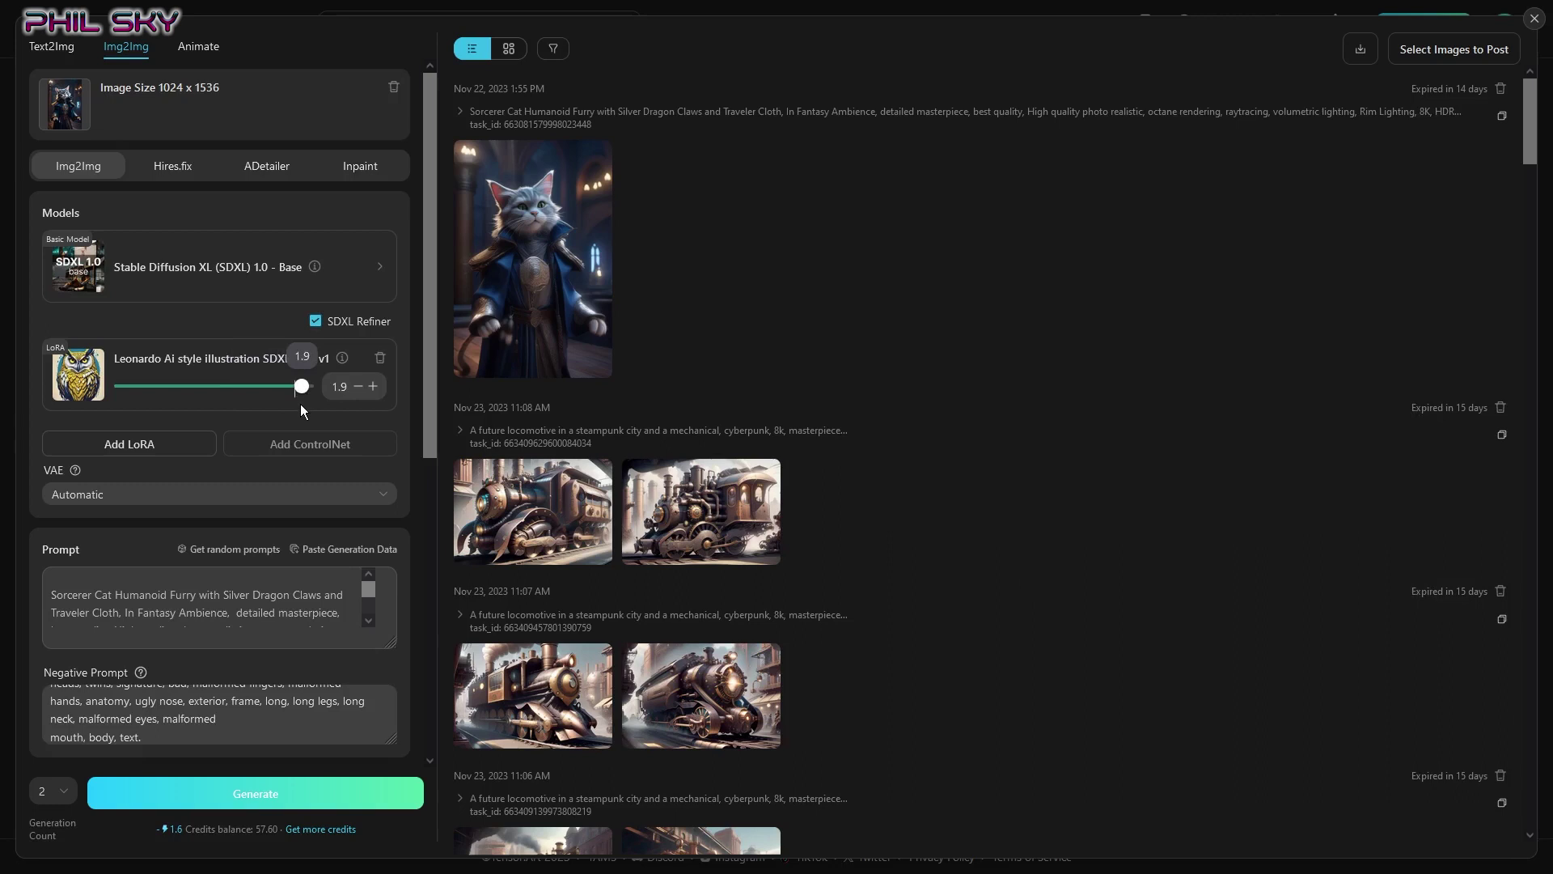
left_click(52, 791)
left_click(46, 740)
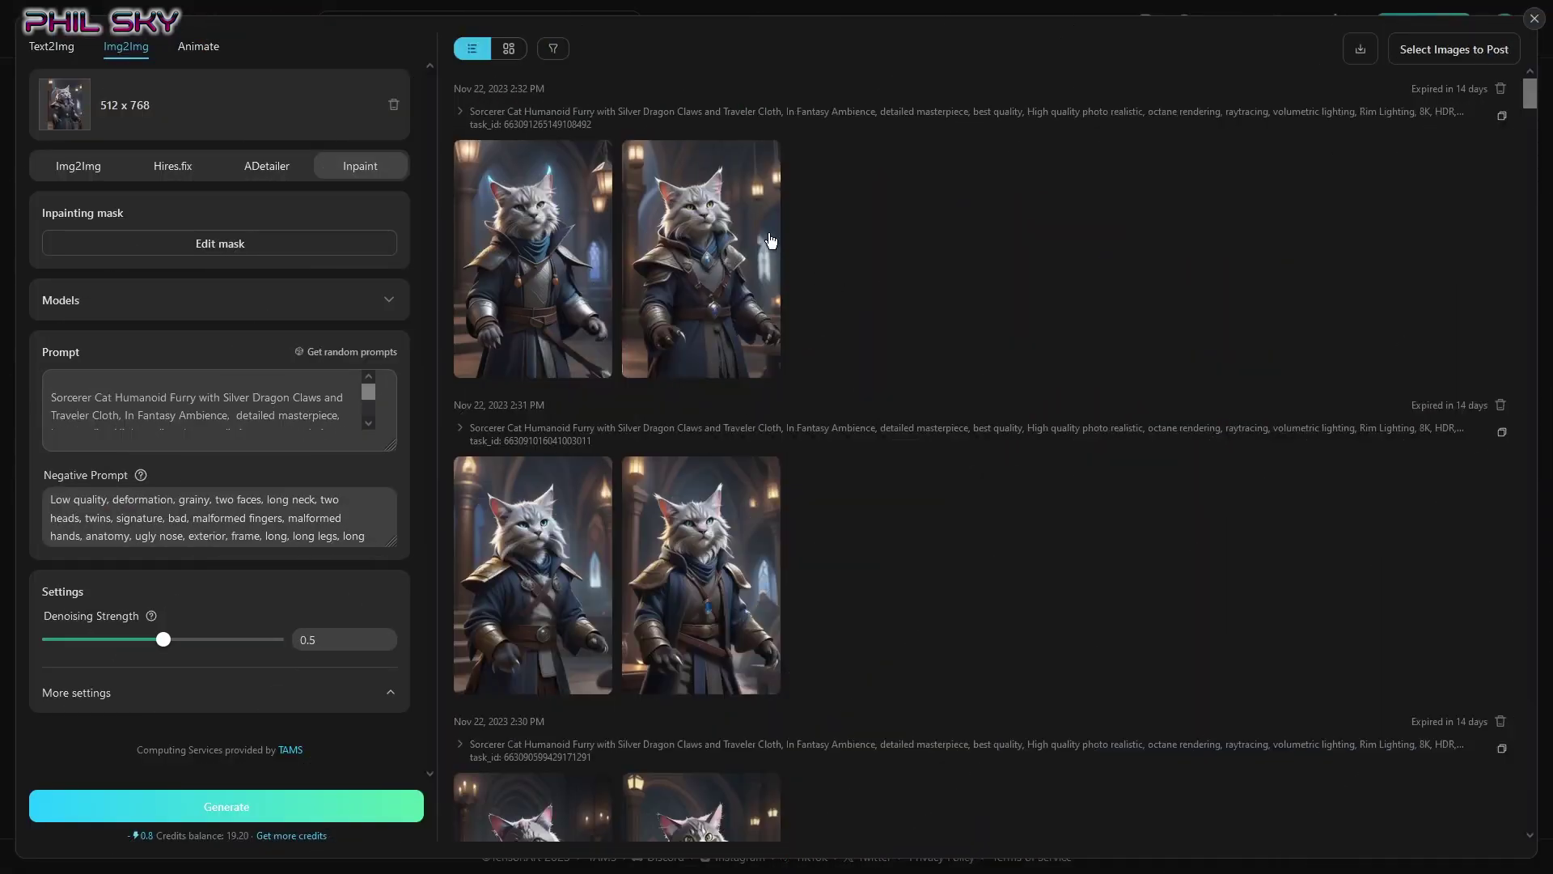
Open the first sorcerer cat image of the newest result for inpainting and mask the background around the figure with an enlarged mask pencil
mouse_move(694, 233)
mouse_move(576, 191)
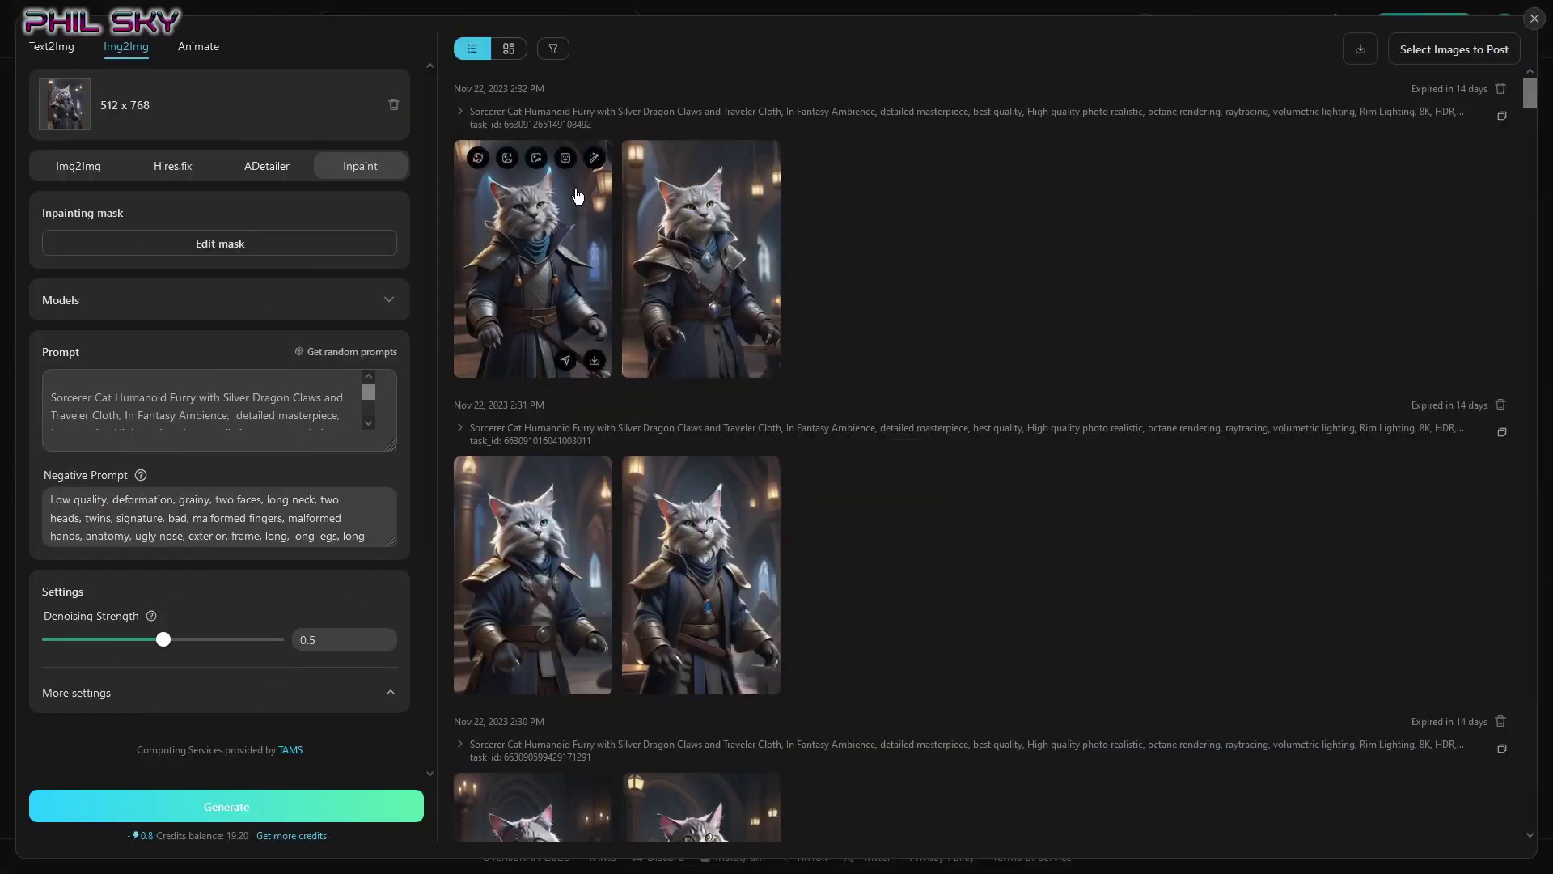
left_click(593, 159)
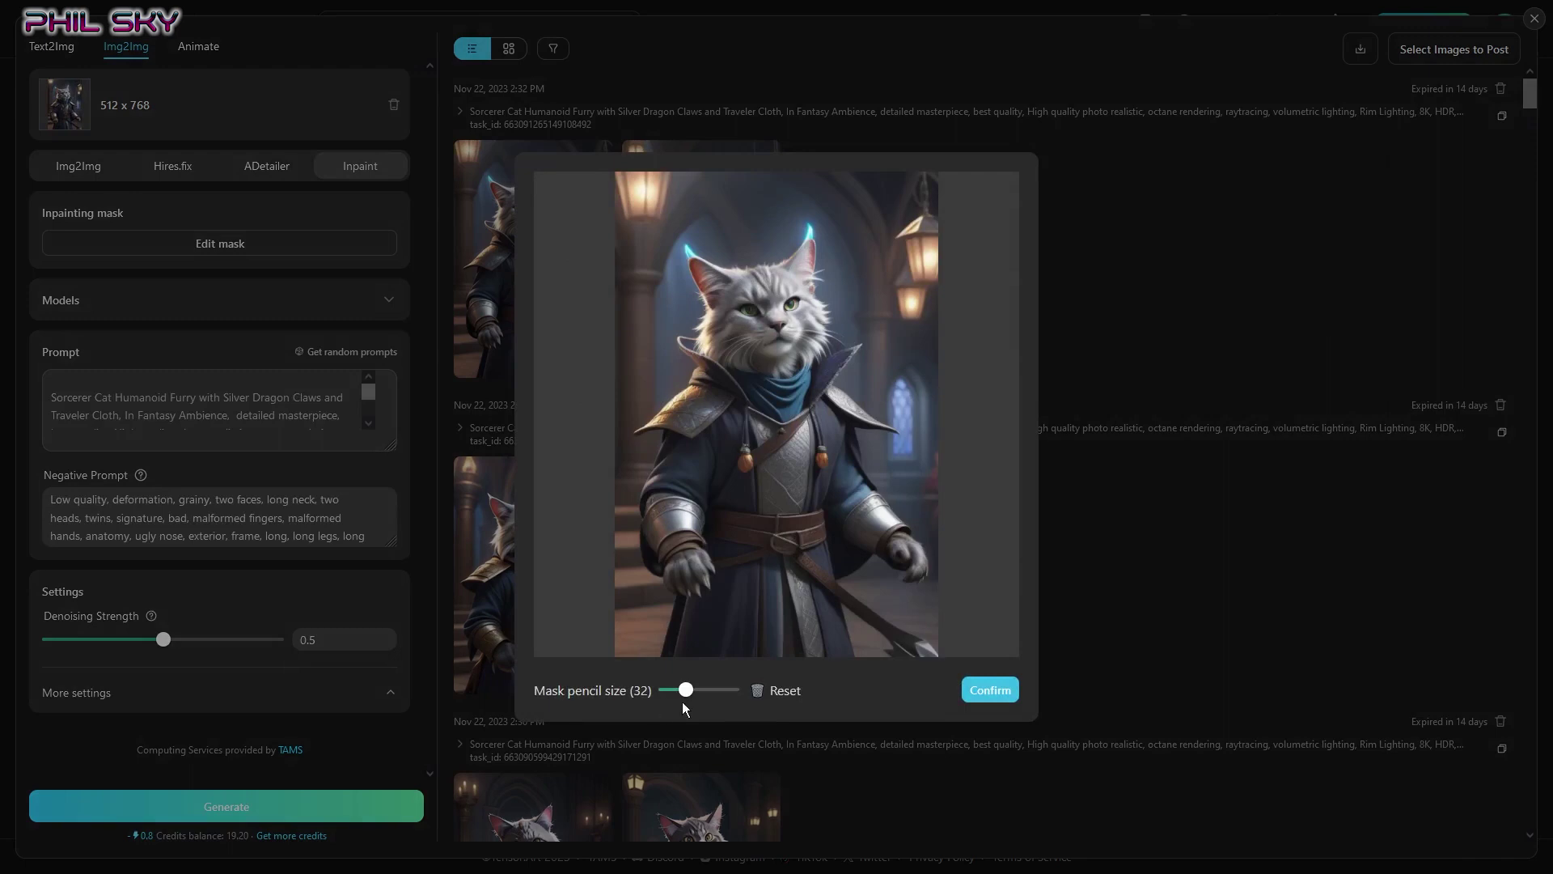
left_click(657, 195)
left_click(710, 190)
left_click_drag(688, 689, 716, 689)
mouse_move(907, 216)
left_mouse_down()
mouse_move(908, 187)
mouse_move(609, 190)
mouse_move(858, 198)
mouse_move(914, 397)
mouse_move(712, 231)
mouse_move(647, 404)
mouse_move(947, 483)
mouse_move(877, 381)
left_mouse_up()
mouse_move(717, 690)
left_mouse_down()
mouse_move(698, 689)
mouse_move(635, 517)
mouse_move(633, 416)
left_mouse_up()
mouse_move(882, 635)
left_mouse_down()
mouse_move(950, 582)
mouse_move(877, 603)
left_mouse_up()
Set the mask pencil size to 12, mask the remaining background along the cat's outline, and preview the confirmed mask
left_click_drag(697, 689, 673, 689)
mouse_move(845, 588)
left_mouse_down()
mouse_move(872, 380)
mouse_move(808, 214)
left_mouse_up()
left_click_drag(669, 400, 641, 465)
mouse_move(695, 273)
left_mouse_down()
mouse_move(684, 333)
mouse_move(807, 233)
left_mouse_up()
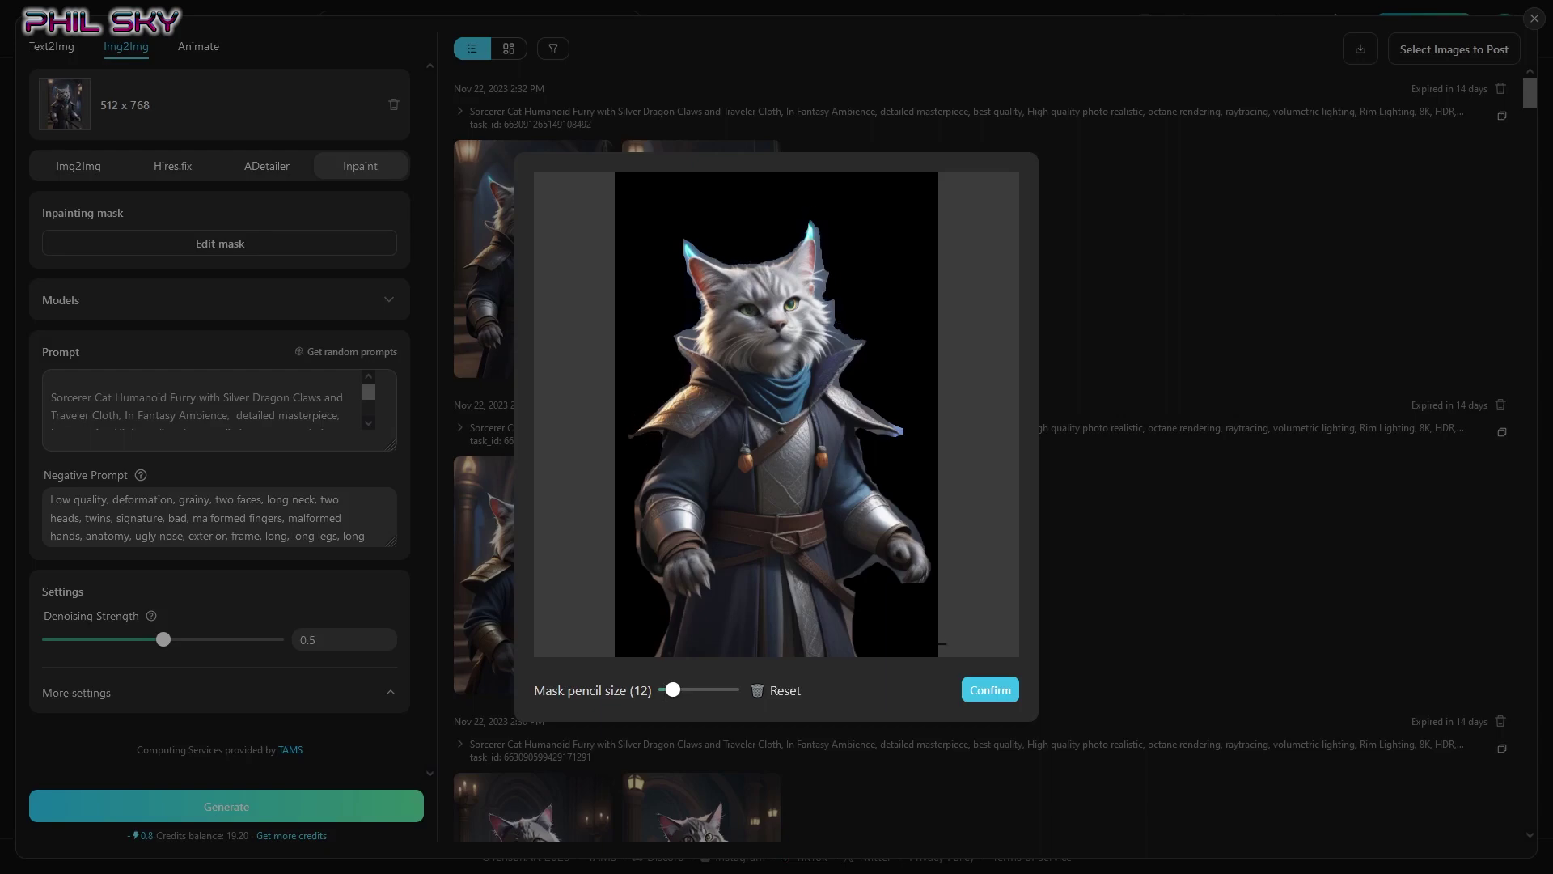
left_click_drag(850, 610, 850, 645)
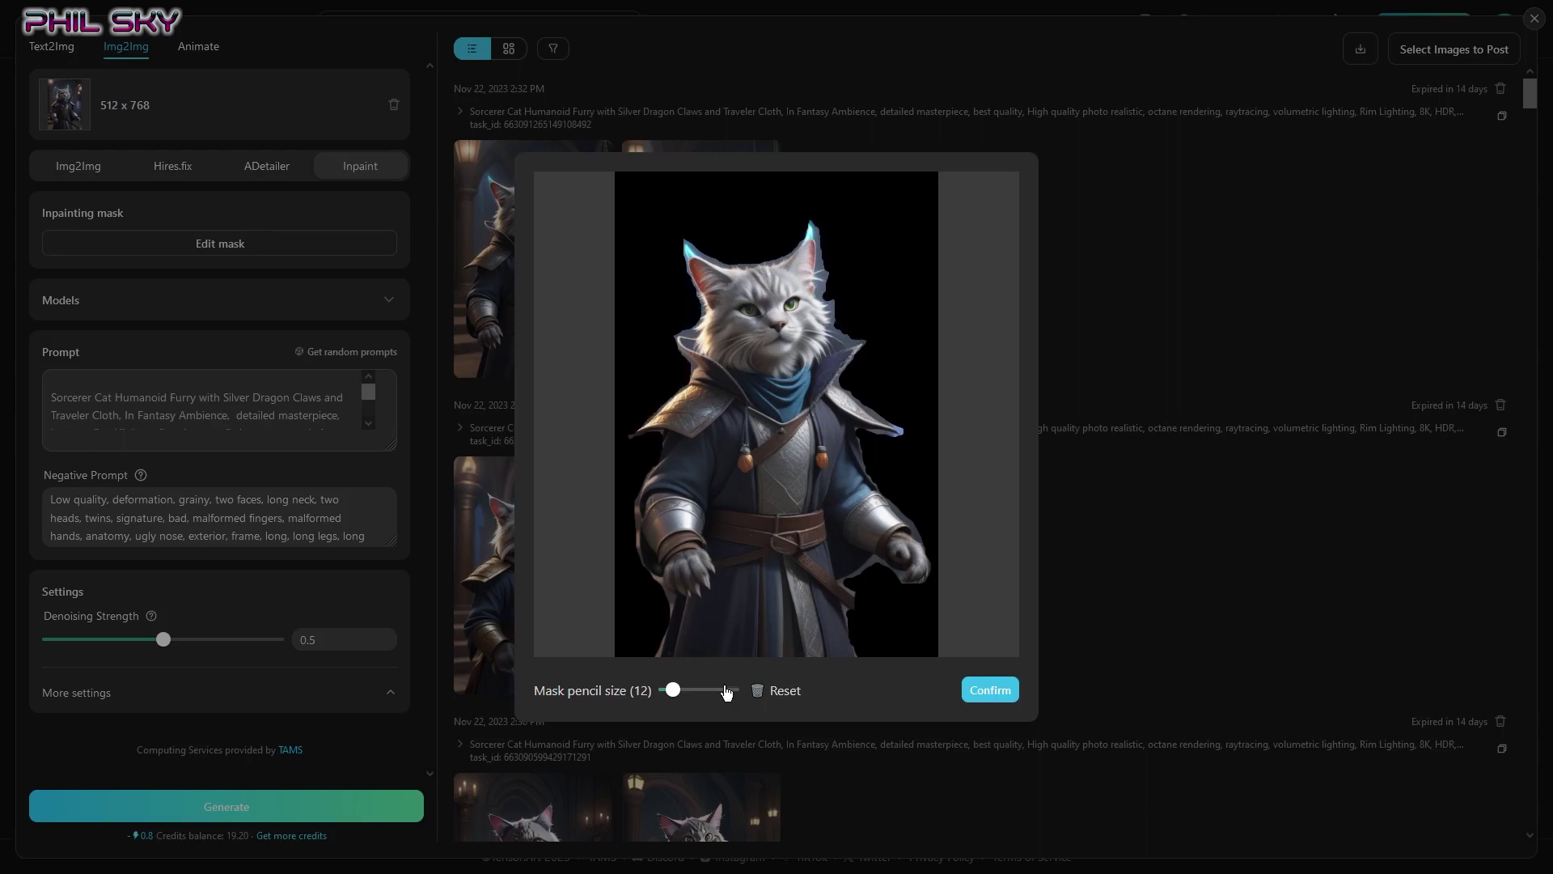
left_click(984, 692)
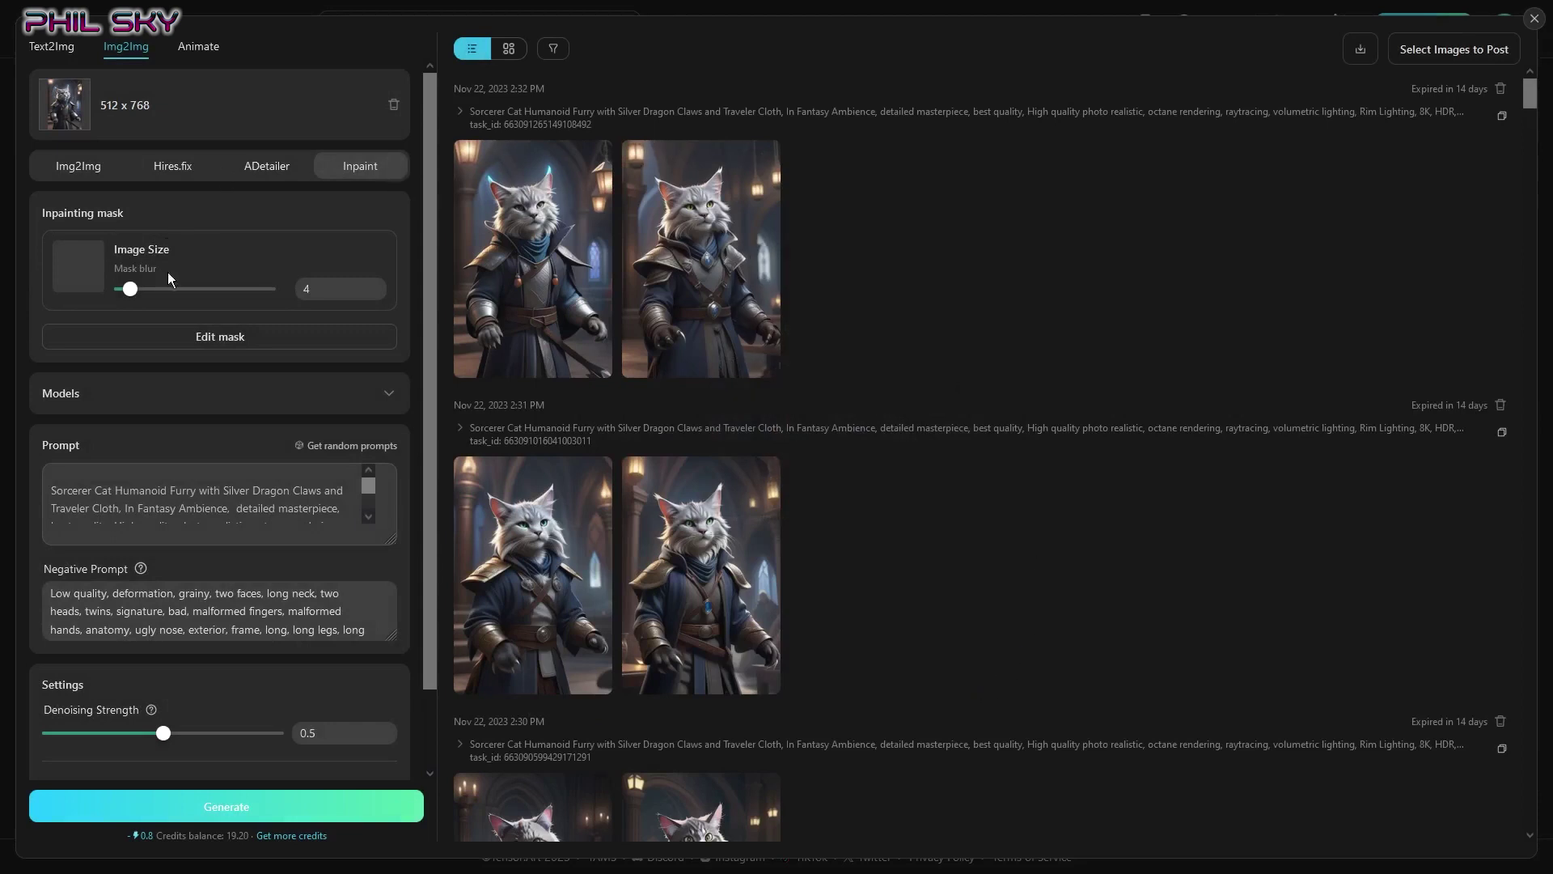
left_click(81, 281)
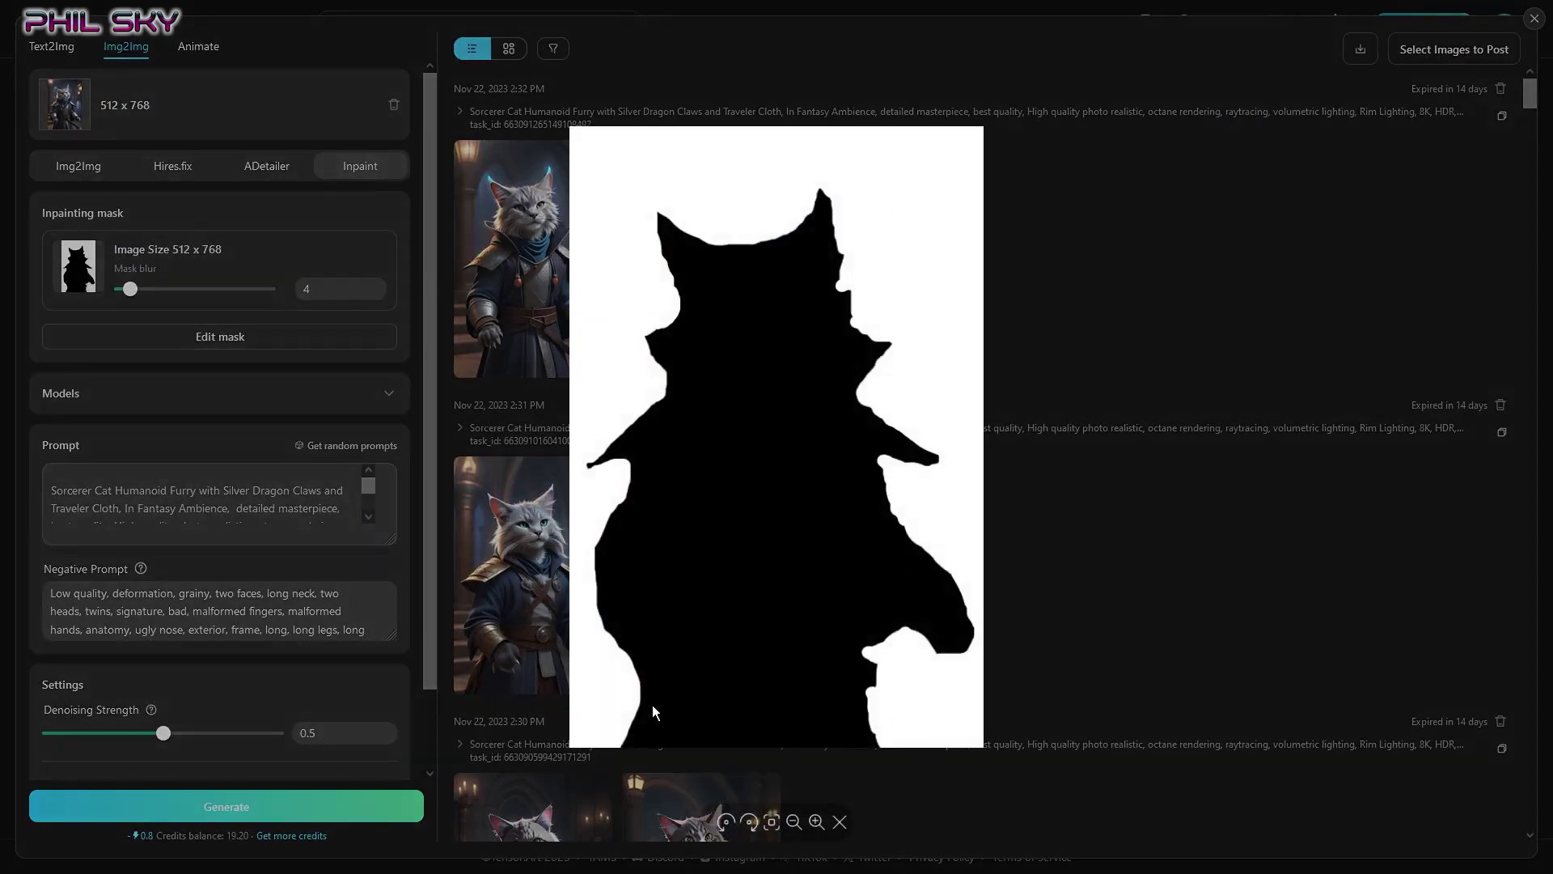
left_click(842, 823)
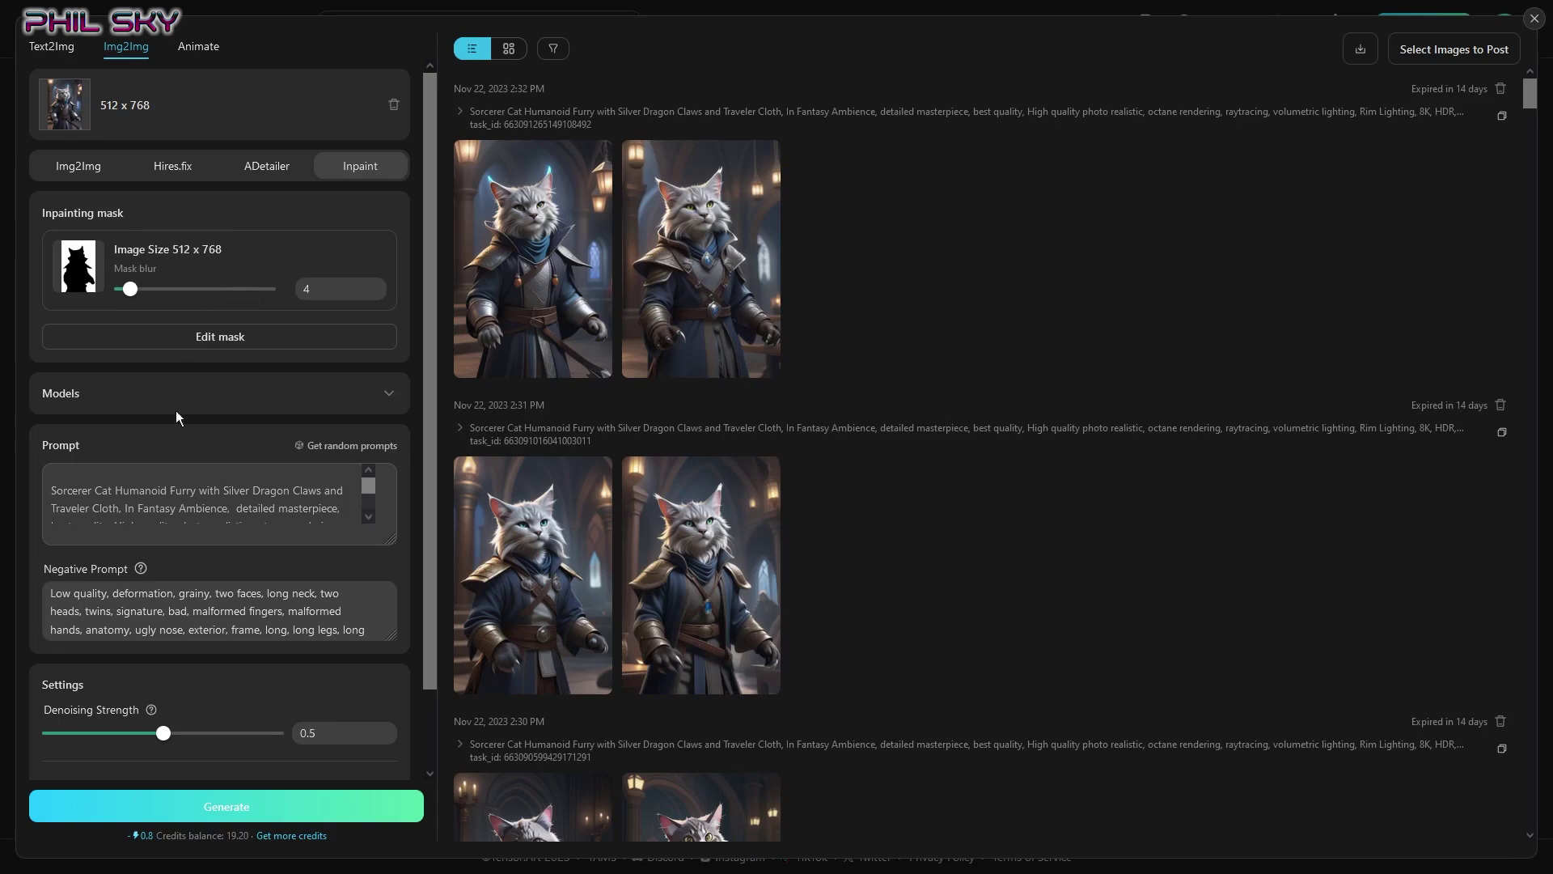
Replace the inpainting prompt with "a forest" and generate the image
left_click(70, 484)
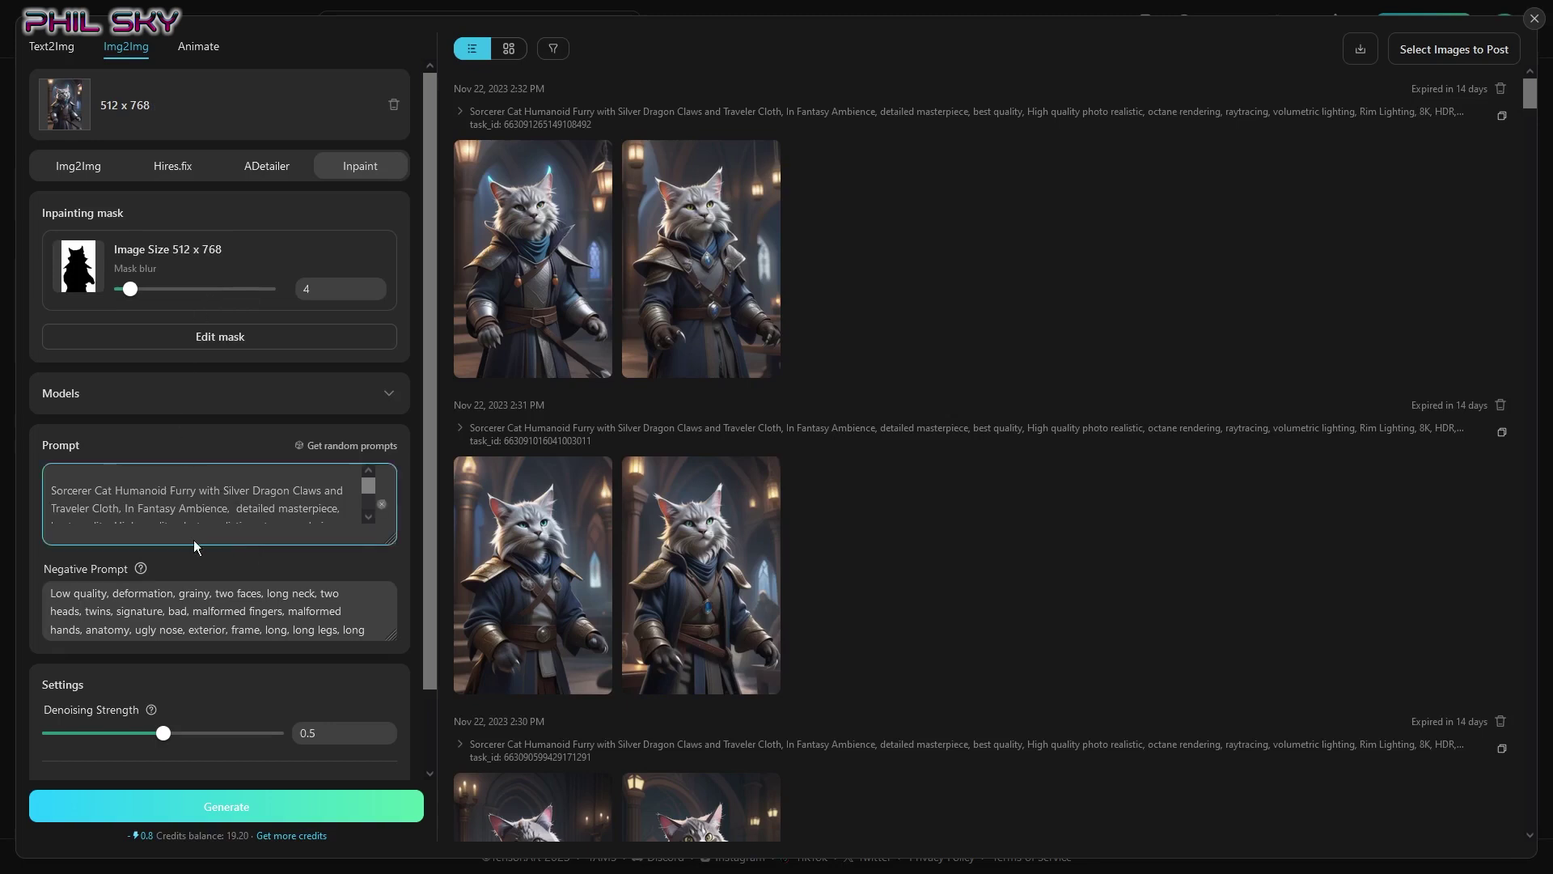
triple_click(57, 492)
type("a")
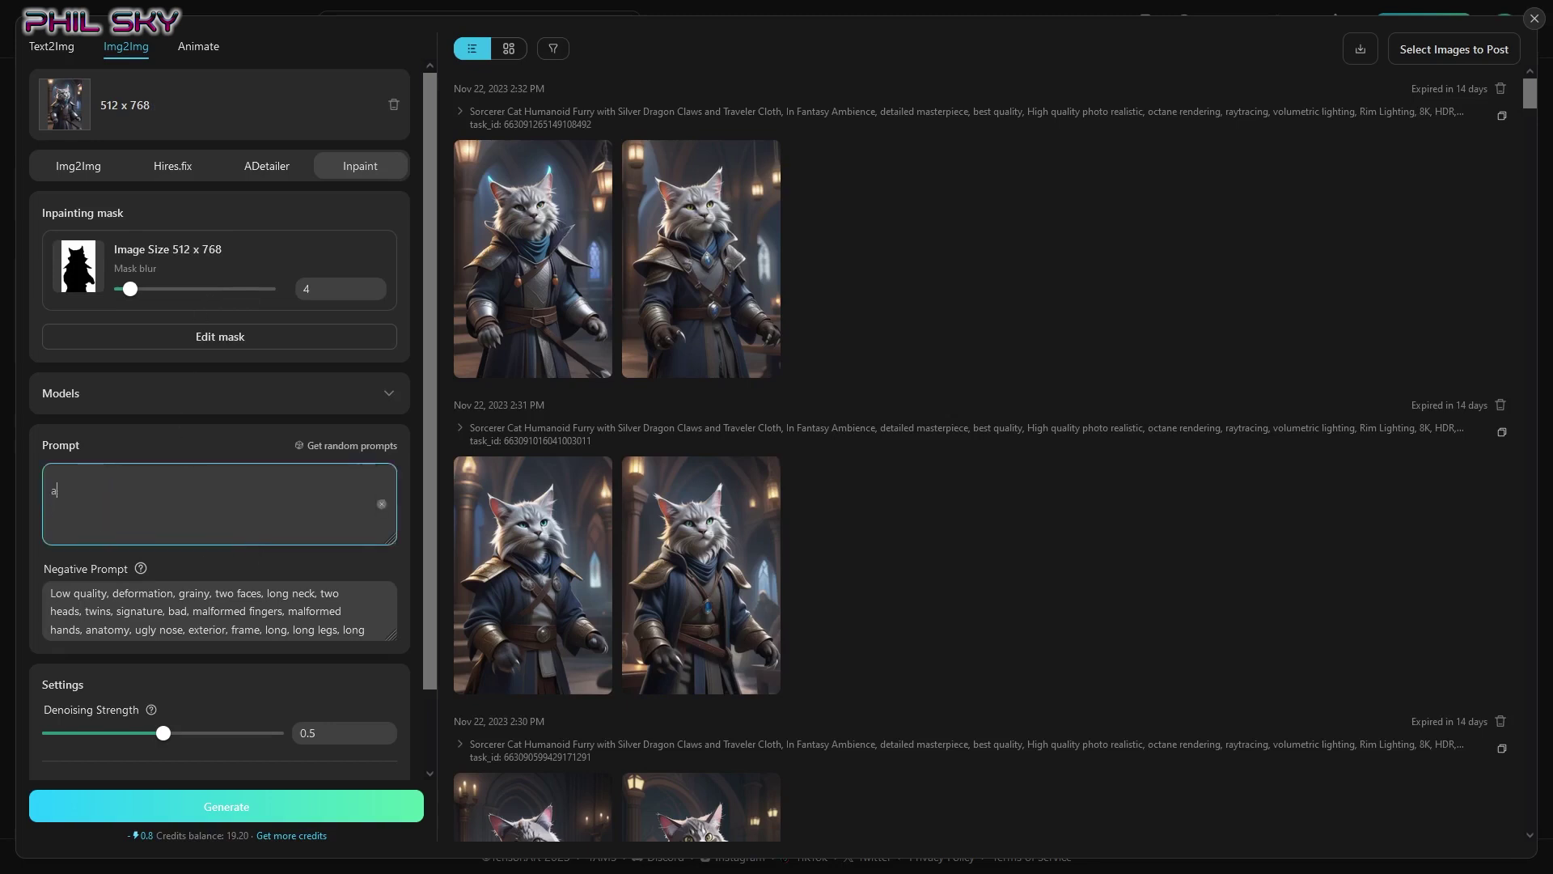
type(" forest")
left_click(130, 631)
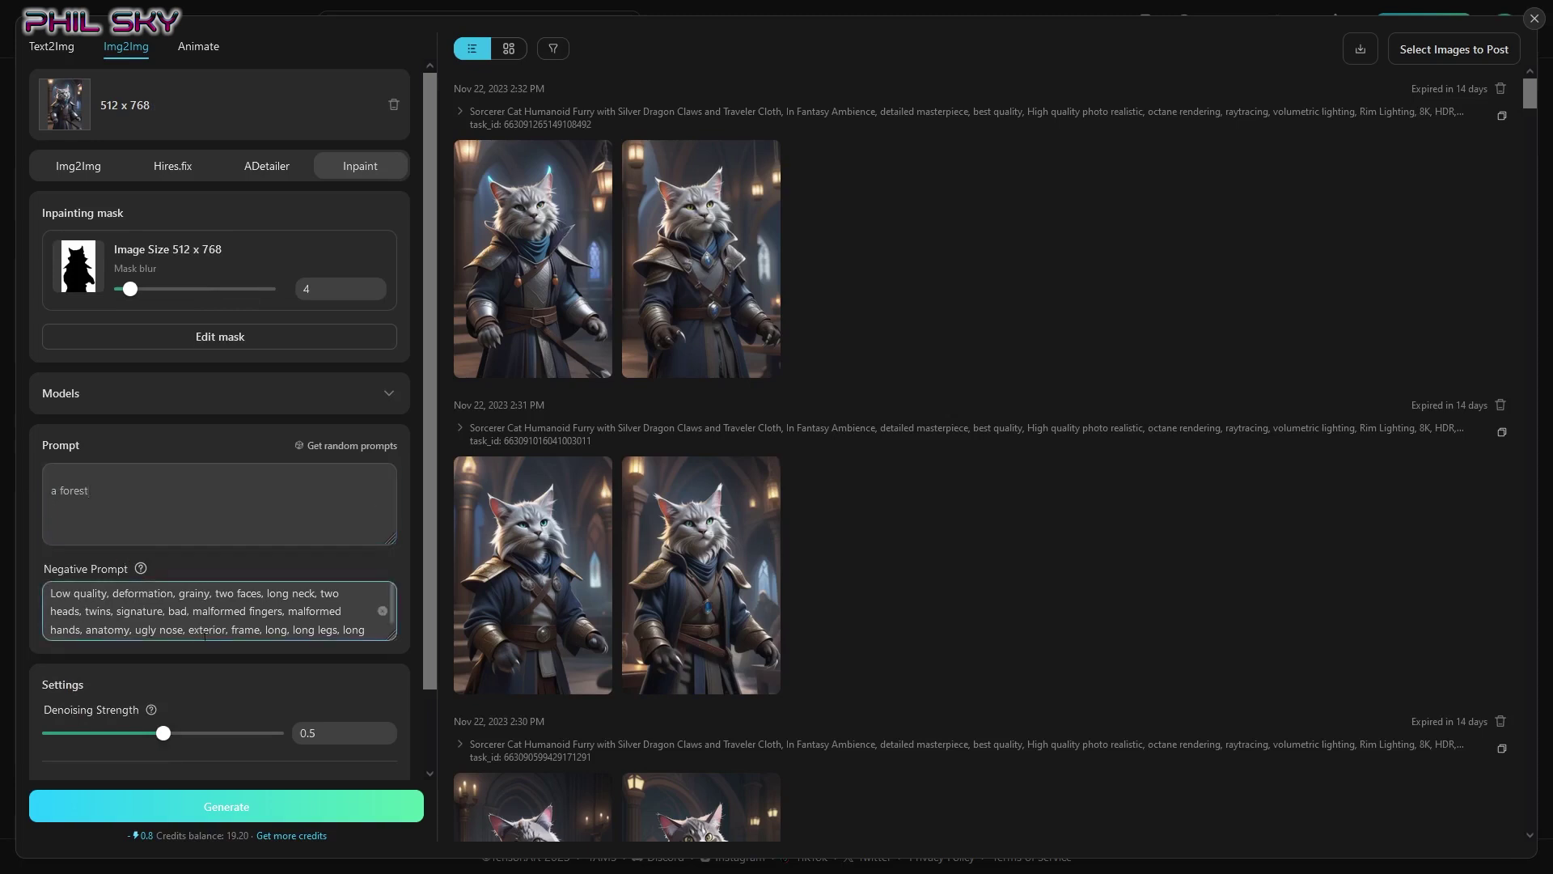
left_click(230, 809)
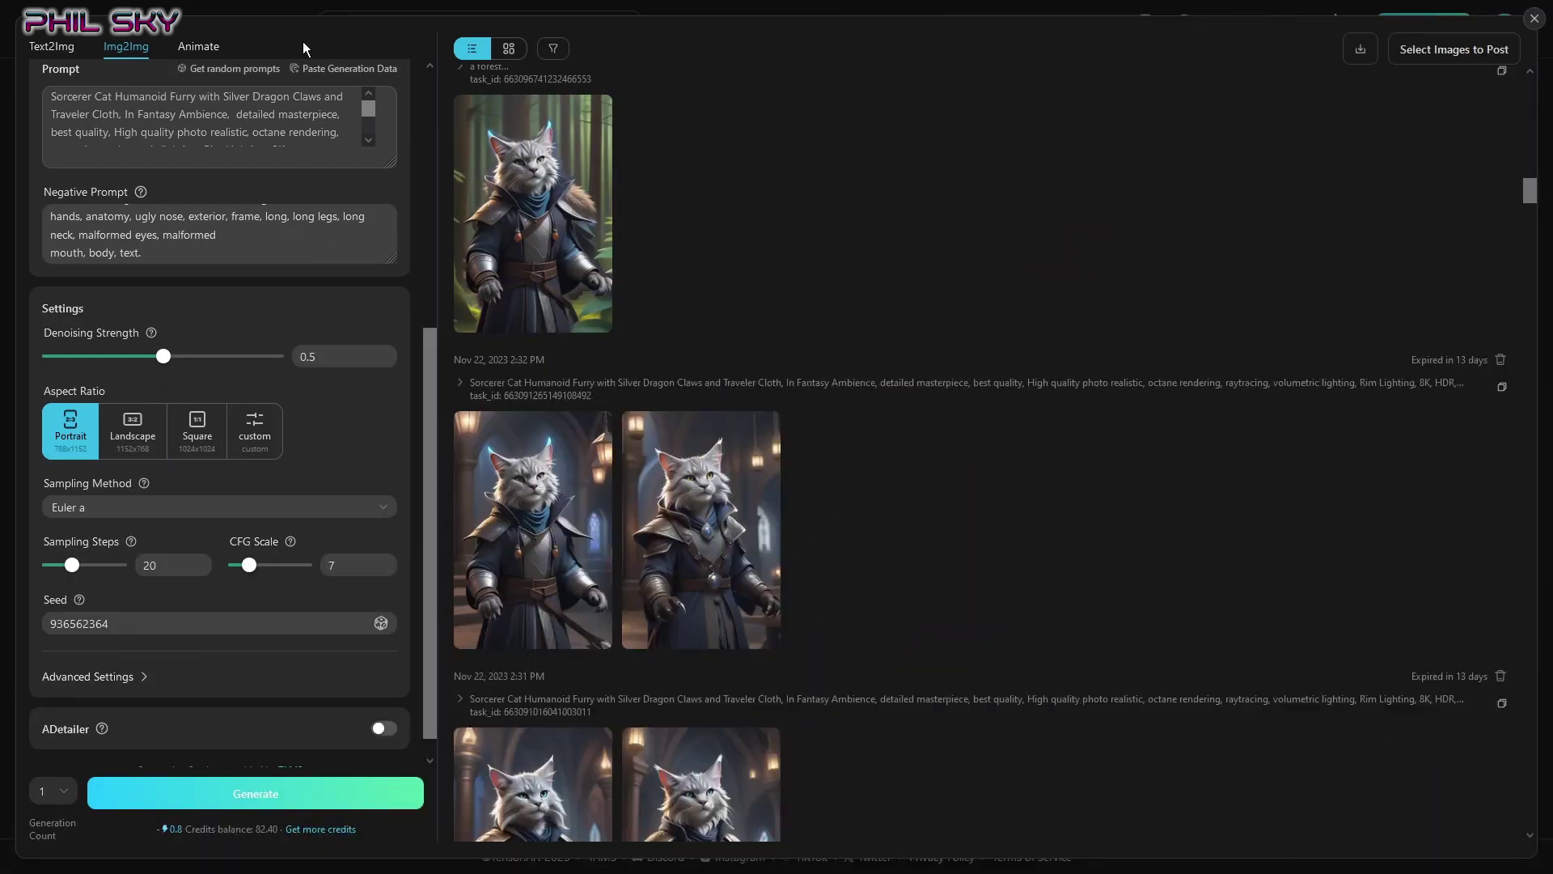
Switch to Animate generation, search the models for "3d an" and select 3D Animation Visionary V1.0
left_click(199, 50)
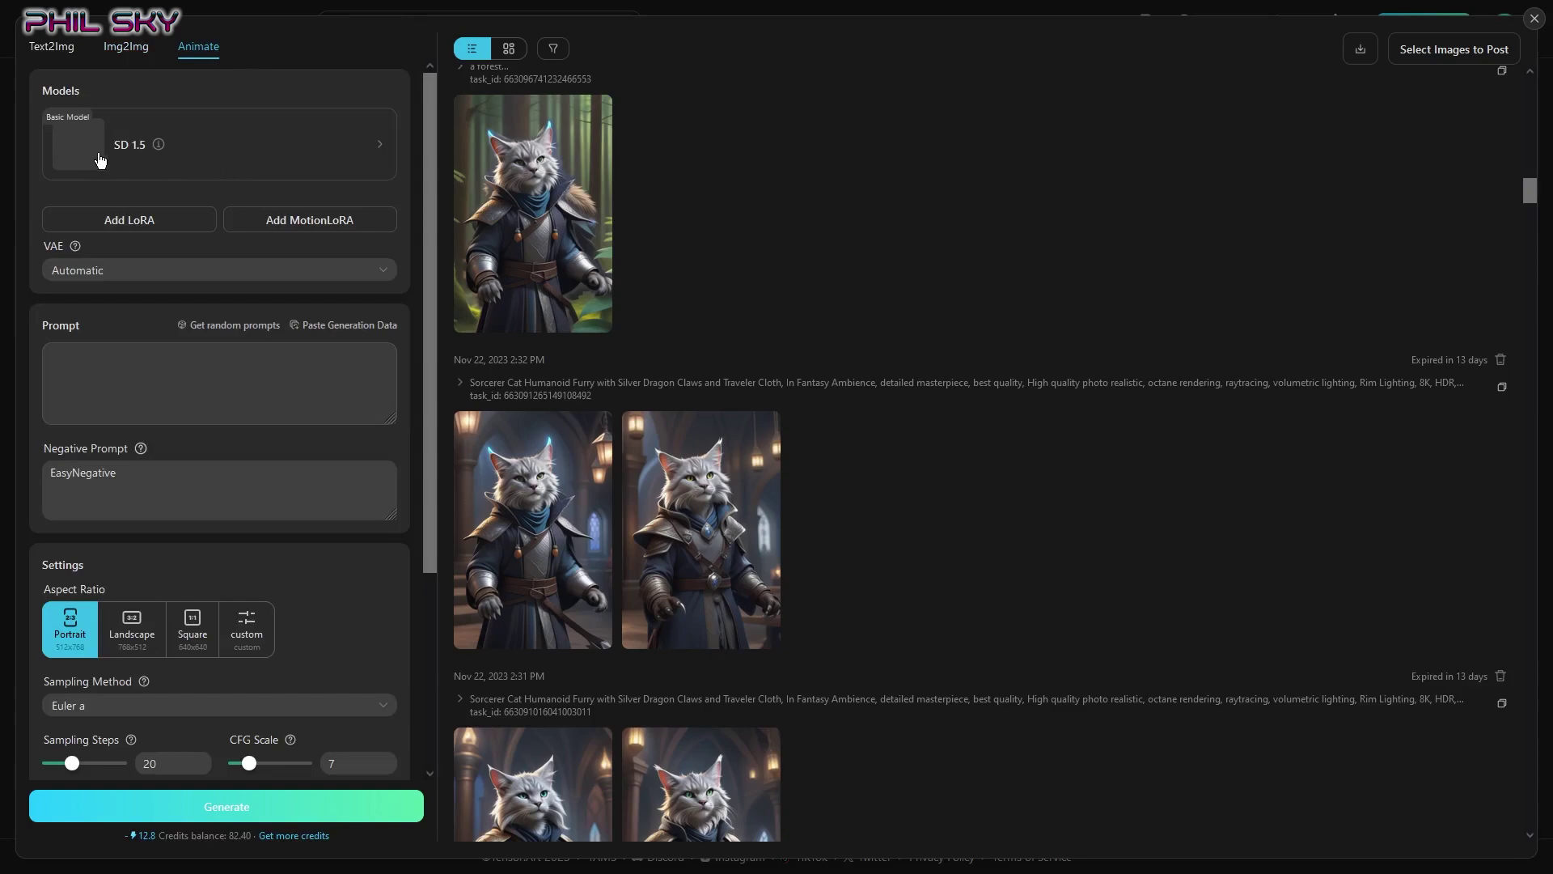
left_click(379, 150)
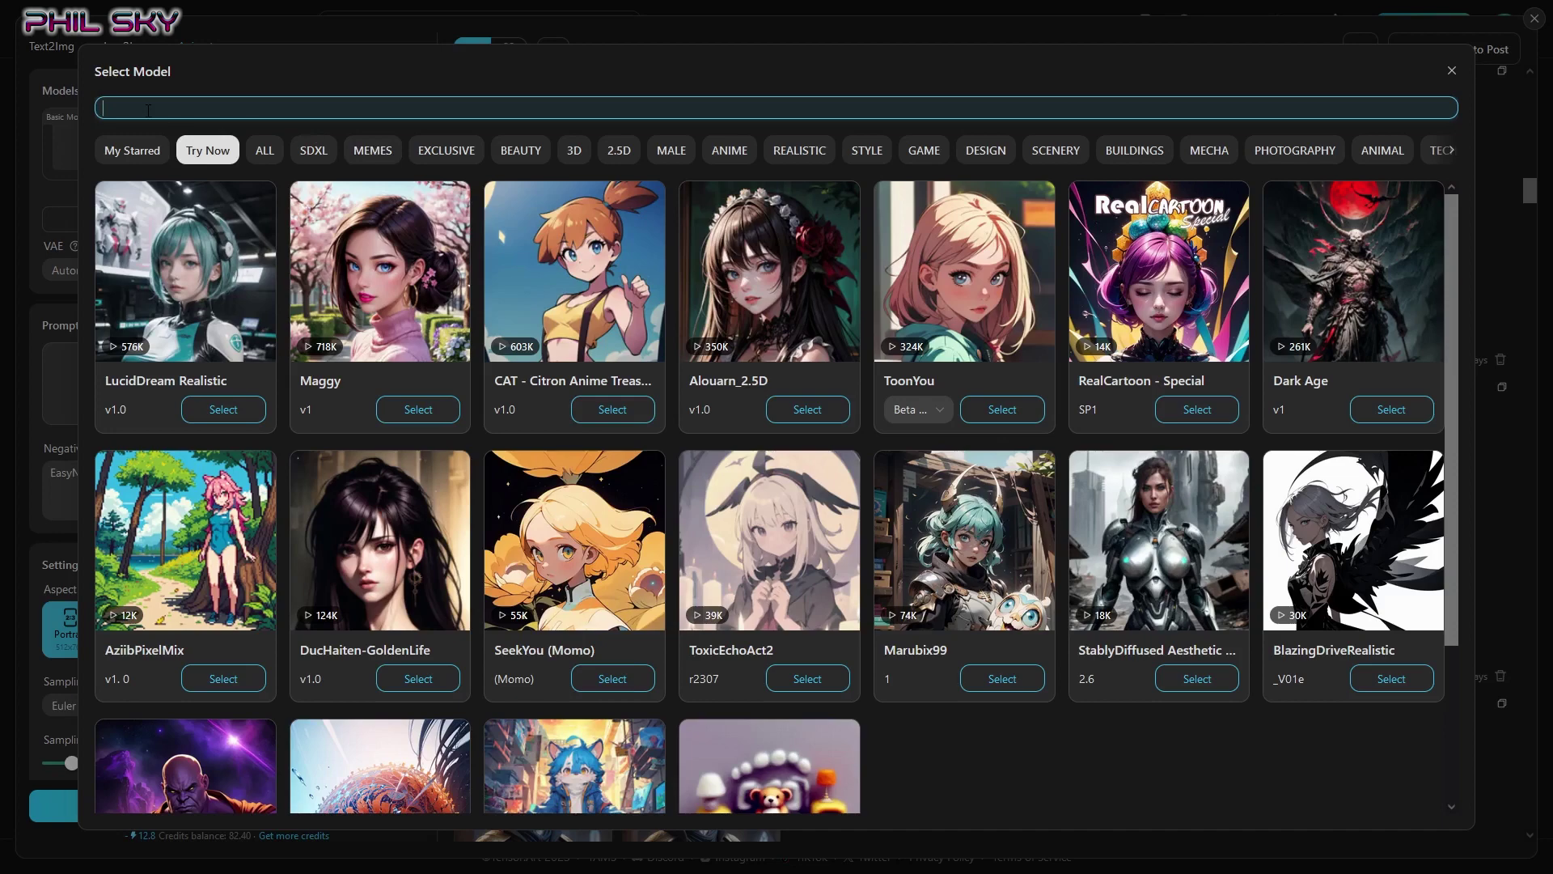
type("3d")
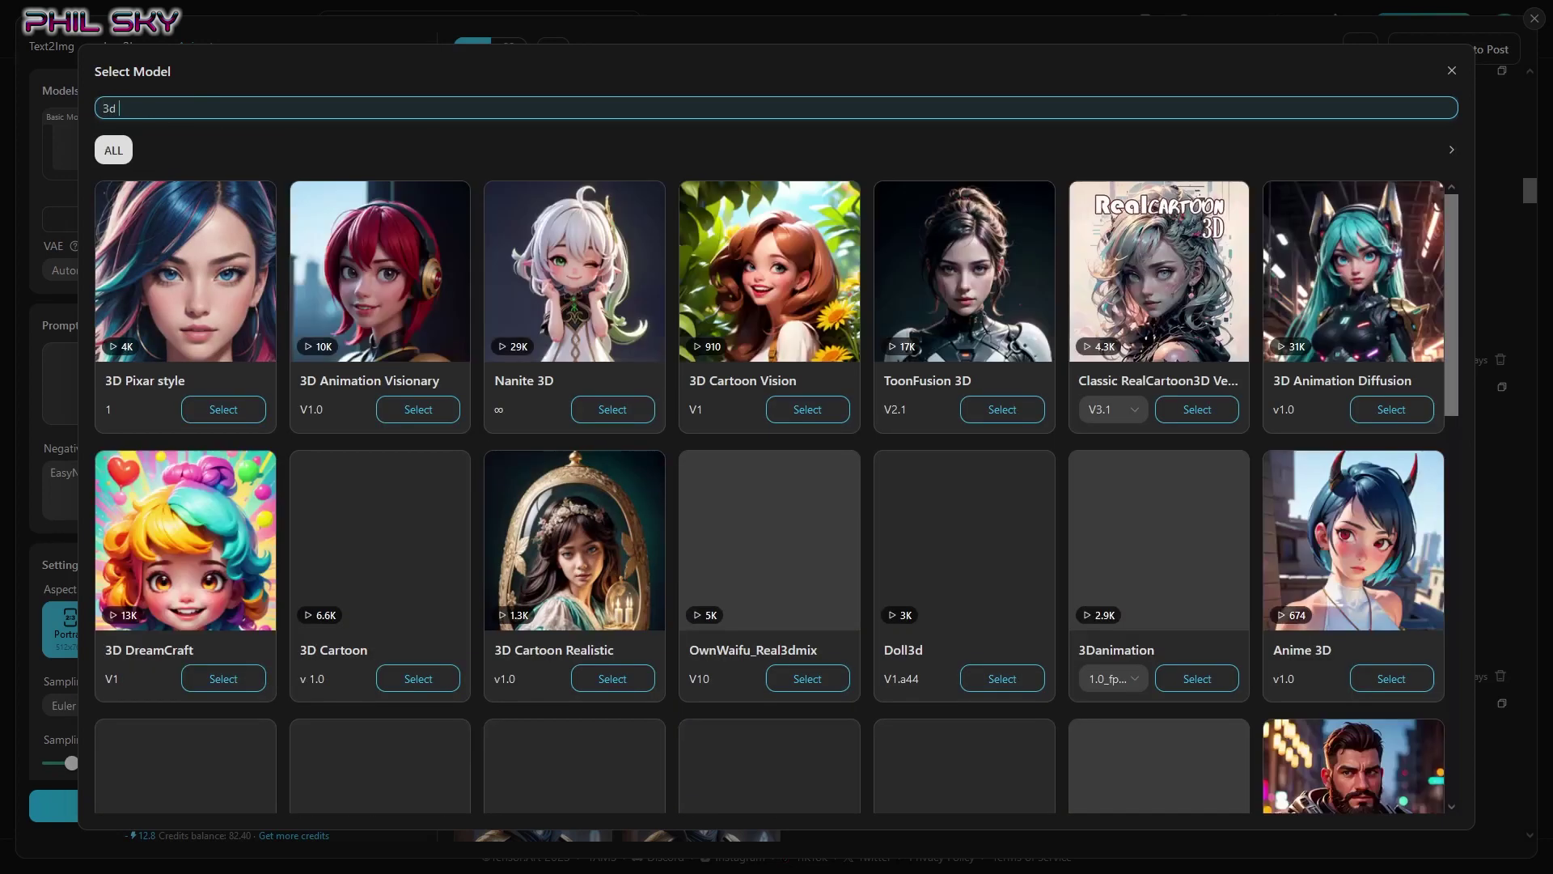
type(" an")
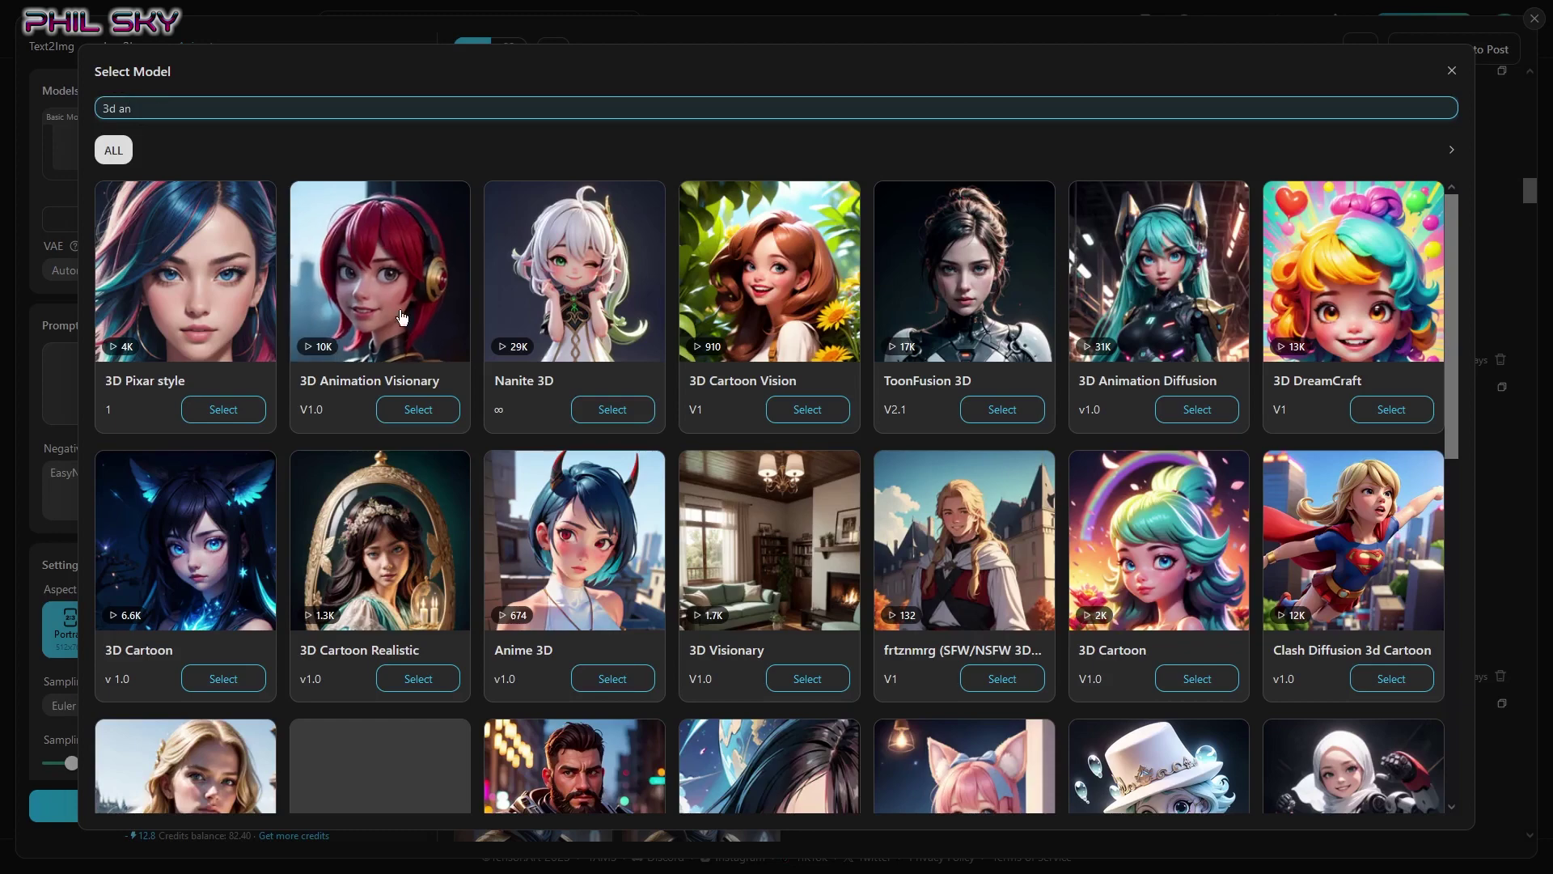
left_click(423, 410)
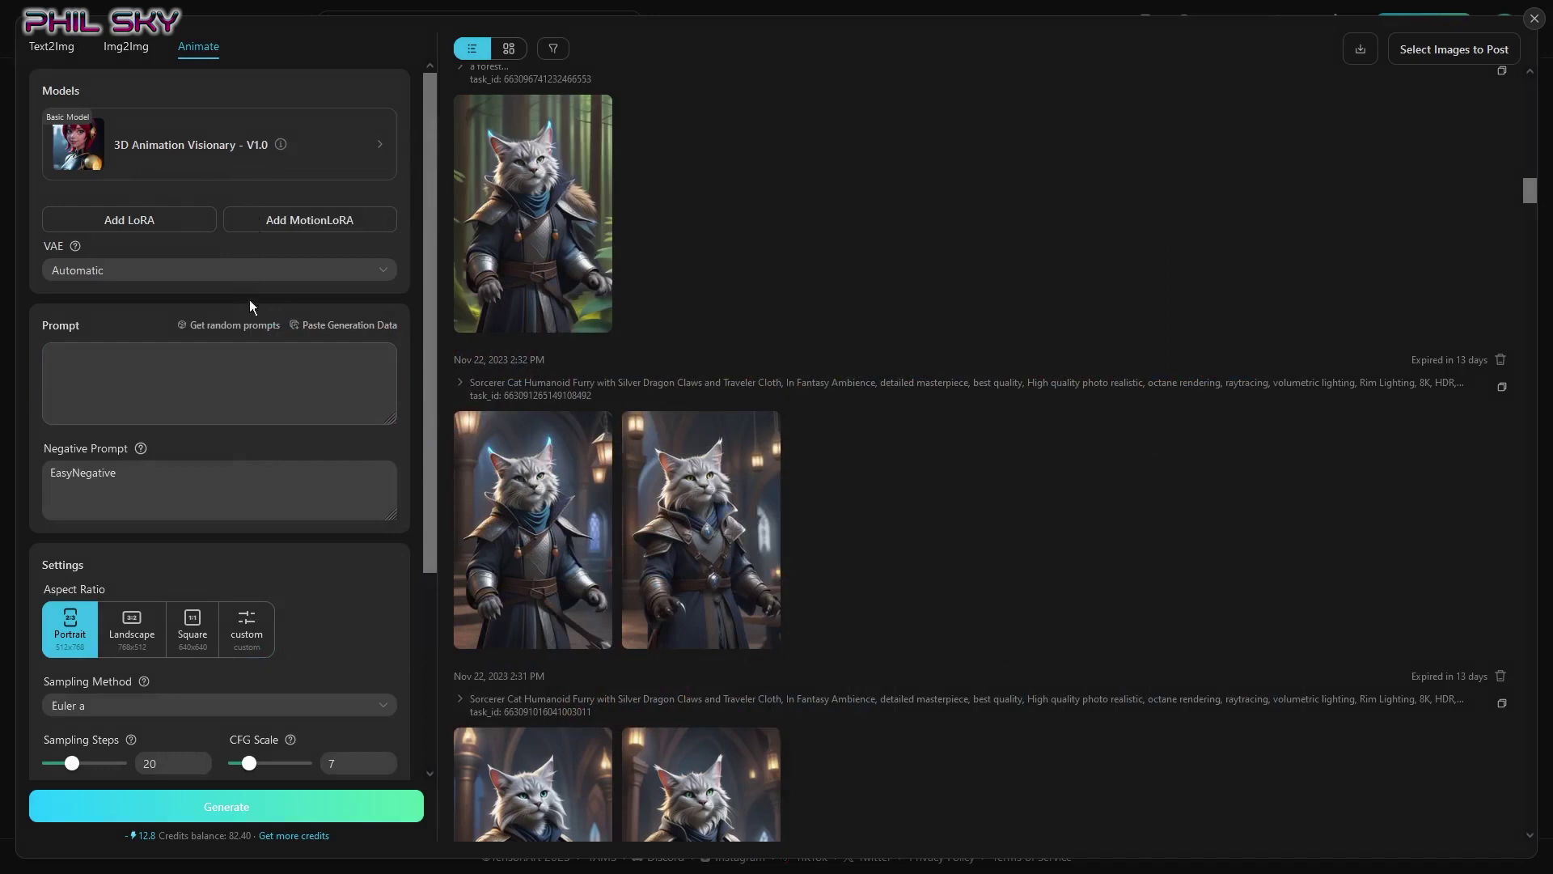
Paste the prompt starting "Queen of darkness and beautiful man facing off", generate the animation with 16 frames at 4 FPS, and open the result
left_click(54, 359)
key("ctrl+v")
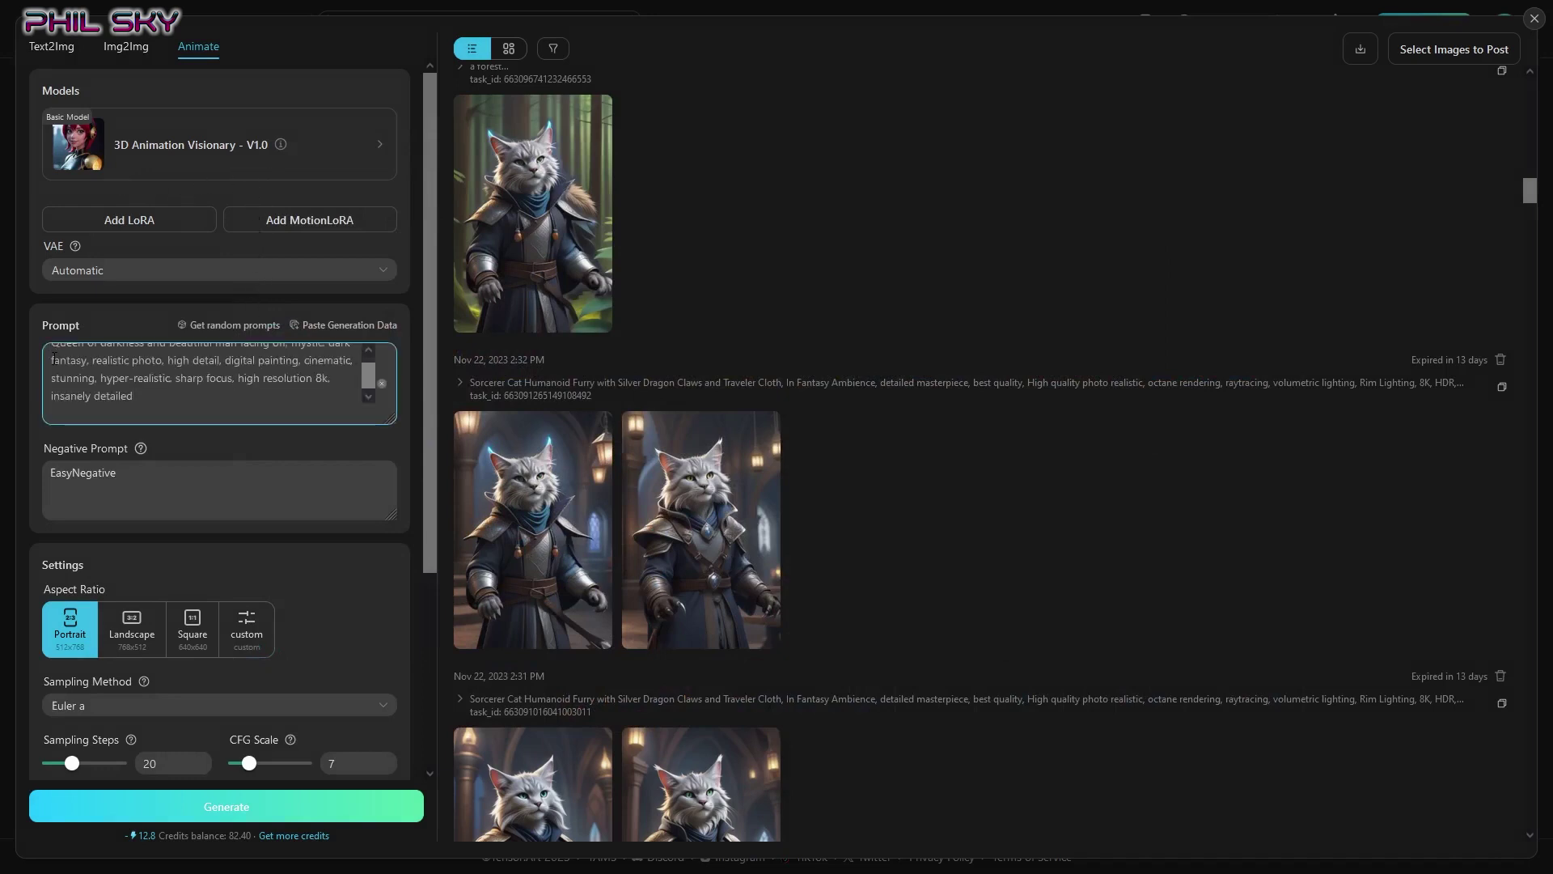
scroll(288, 389, "up", 2)
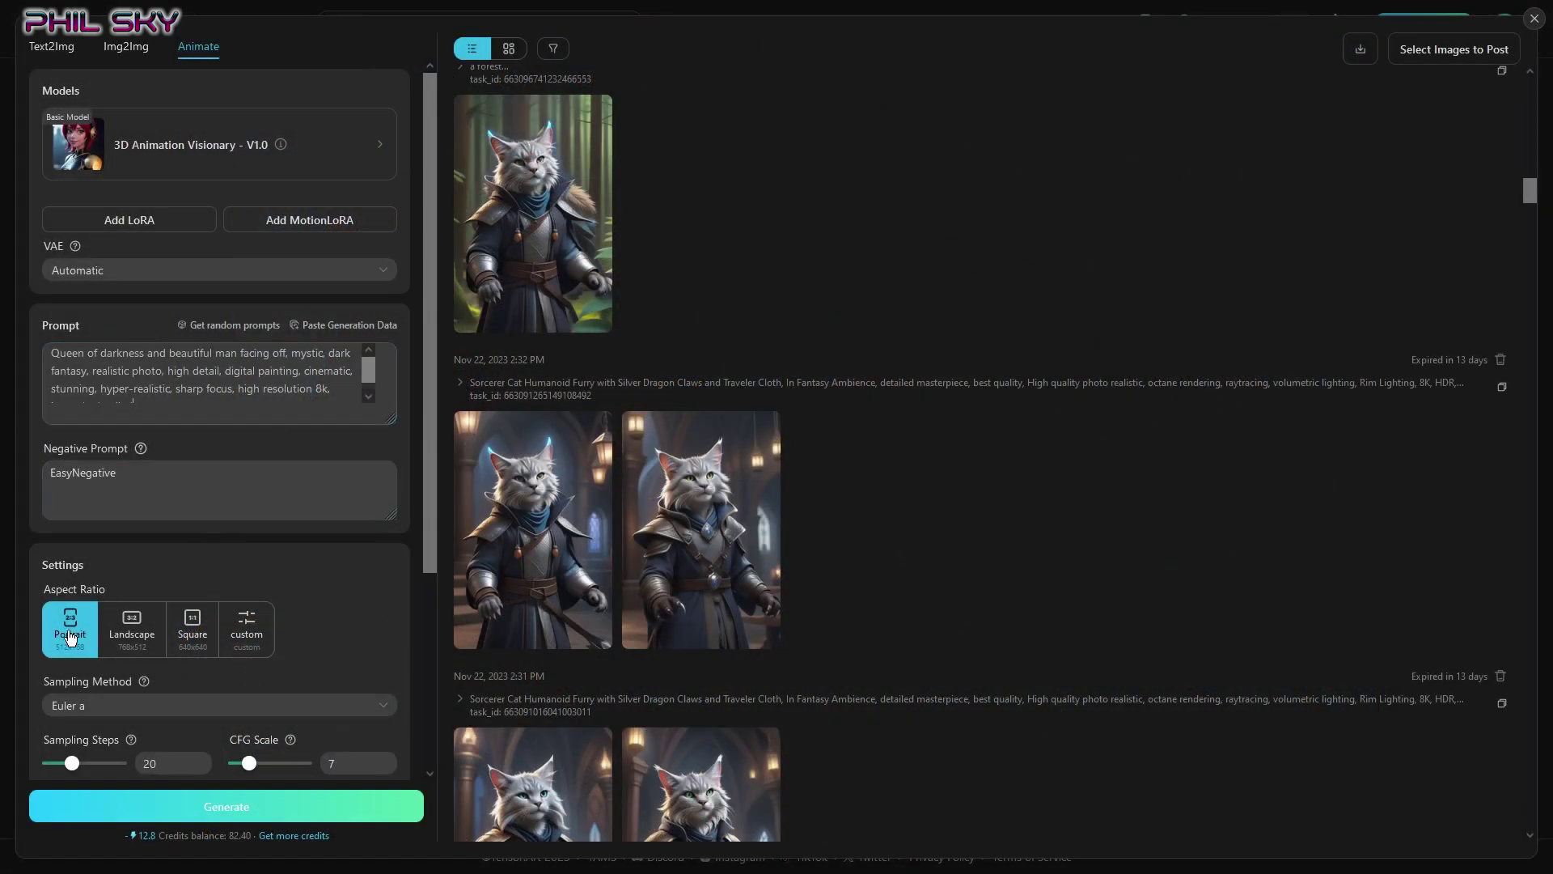
scroll(352, 665, "down", 3)
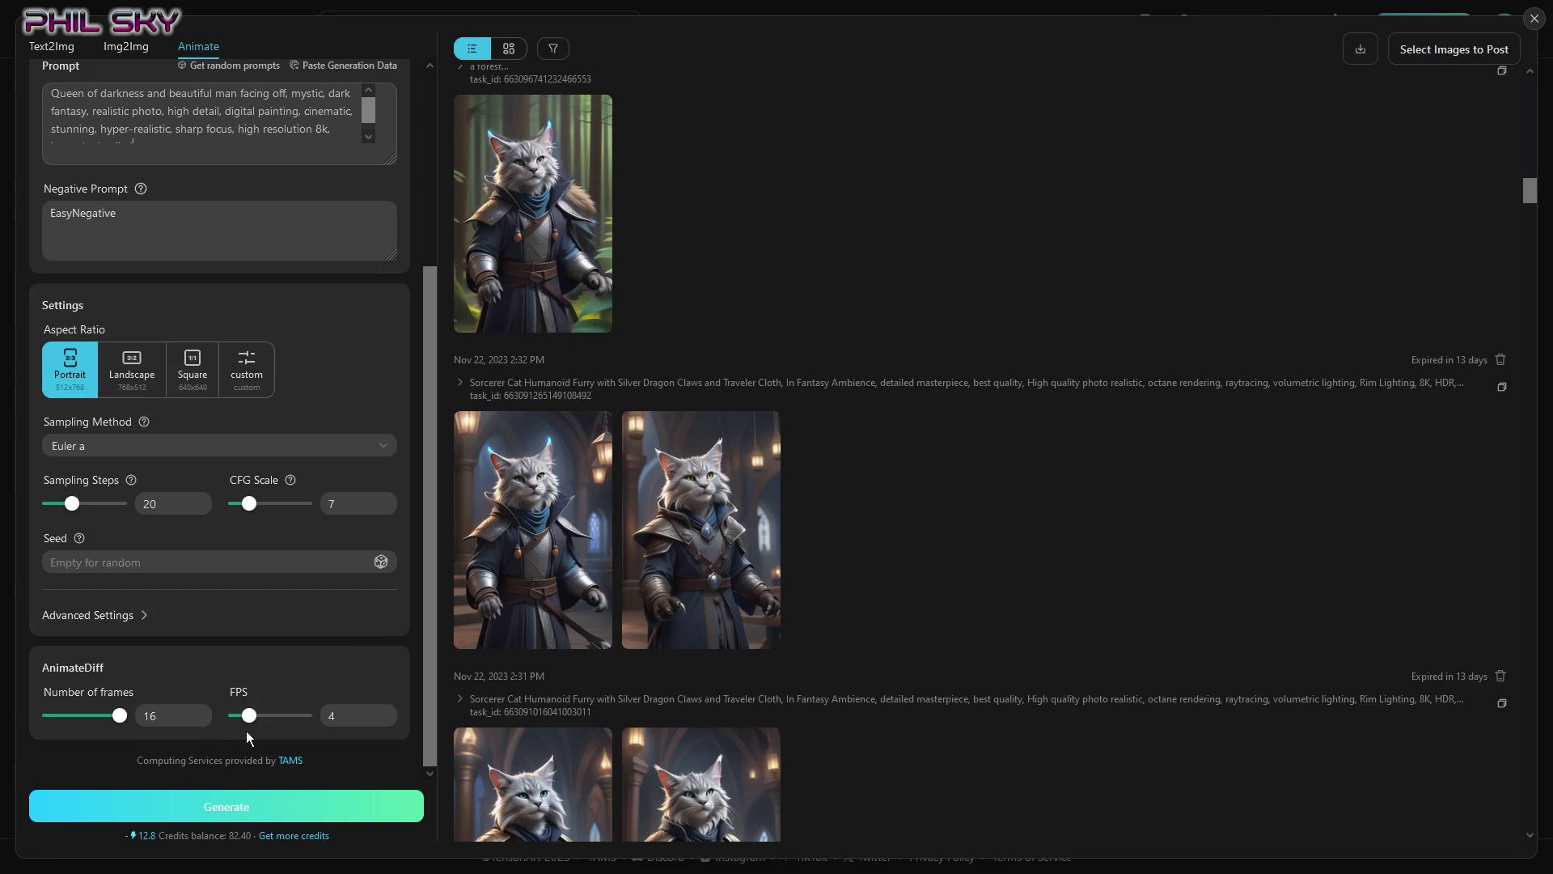
left_click(223, 810)
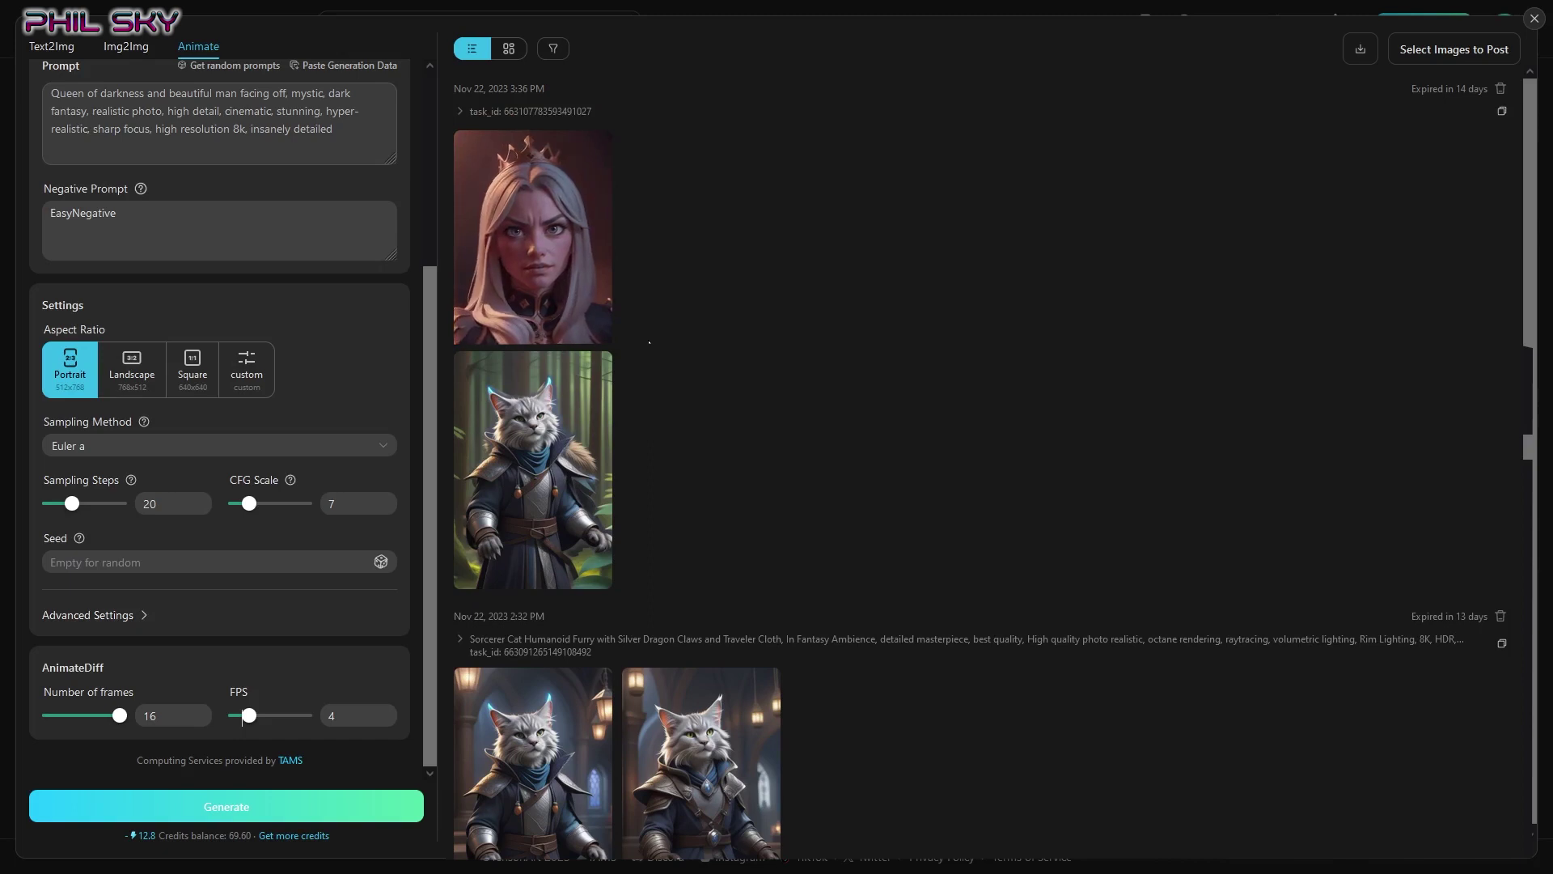
left_click(513, 255)
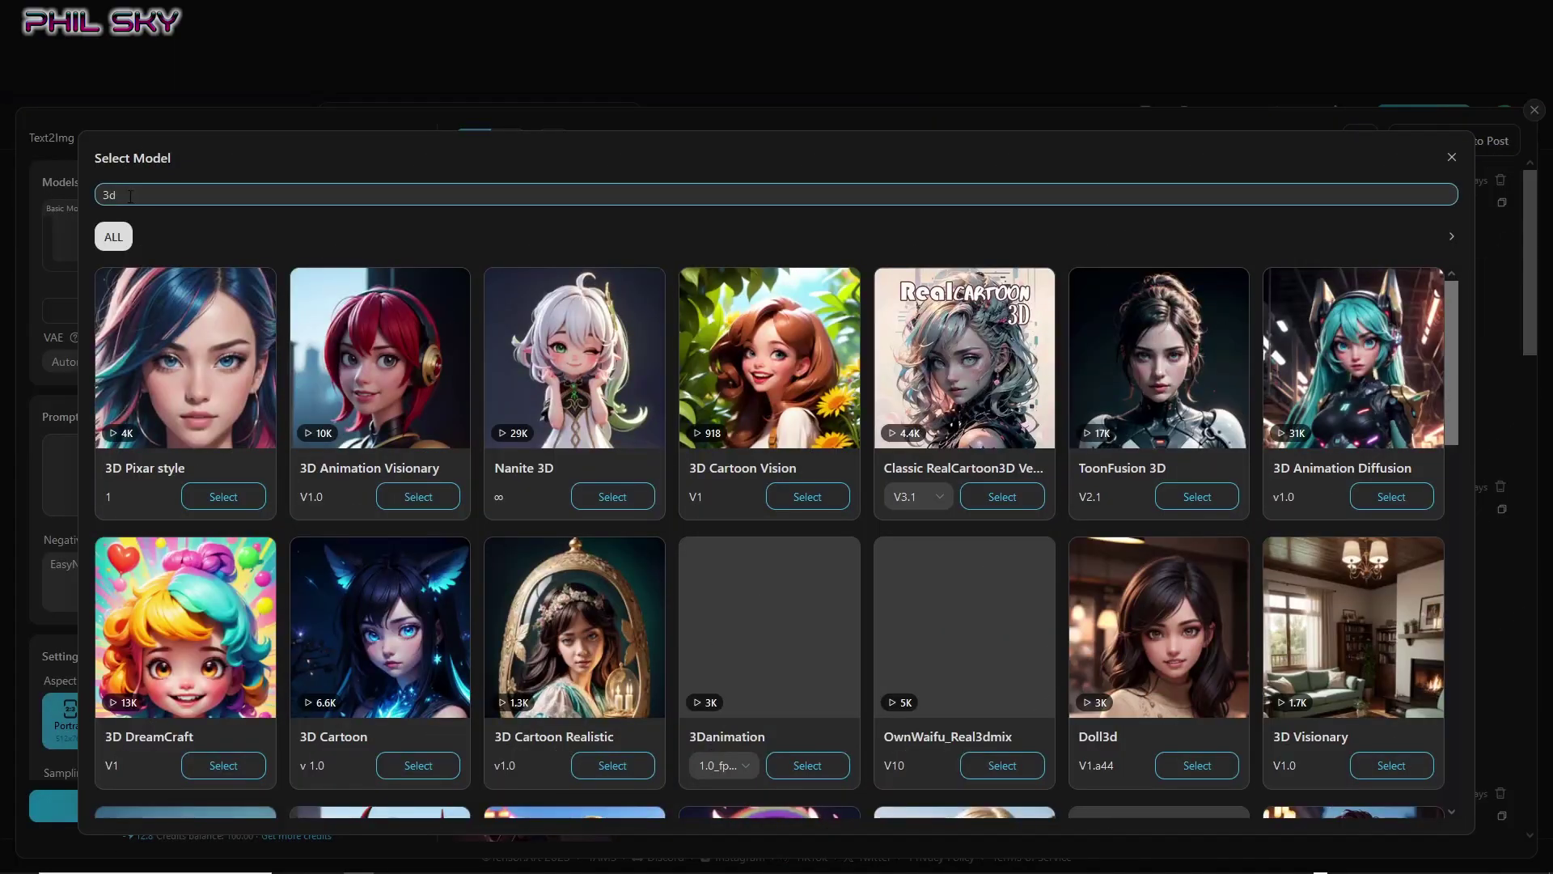
Set up an animation with the 3D Cartoon Vision V1 model, prompt "A cute mouse pilot wearing aviator goggles, unreal engine render, 8k" and 10 FPS
left_click(763, 409)
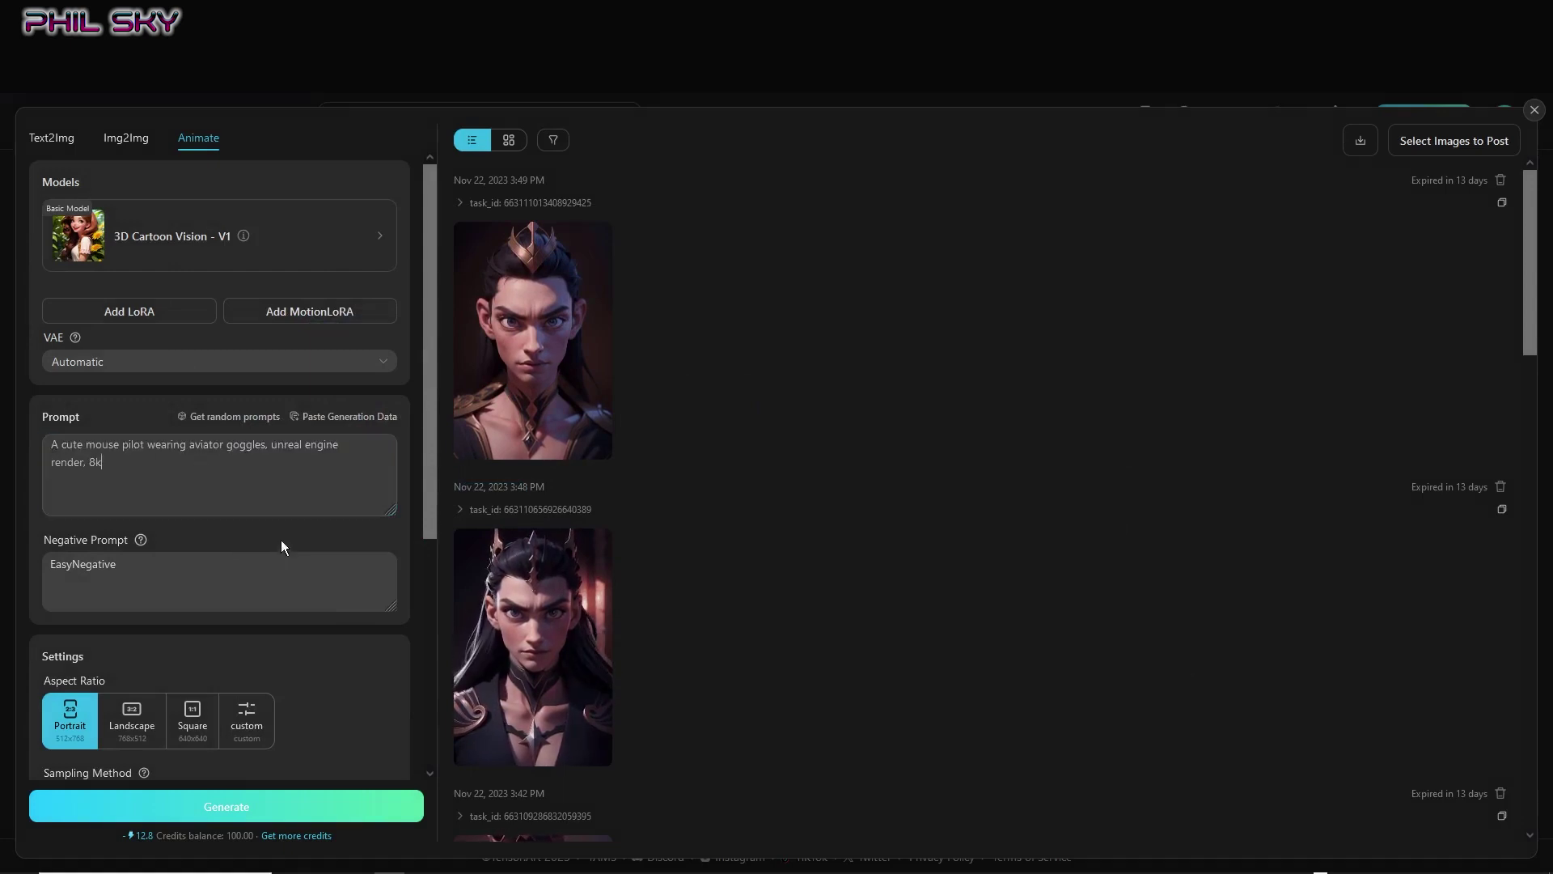
scroll(351, 715, "down", 4)
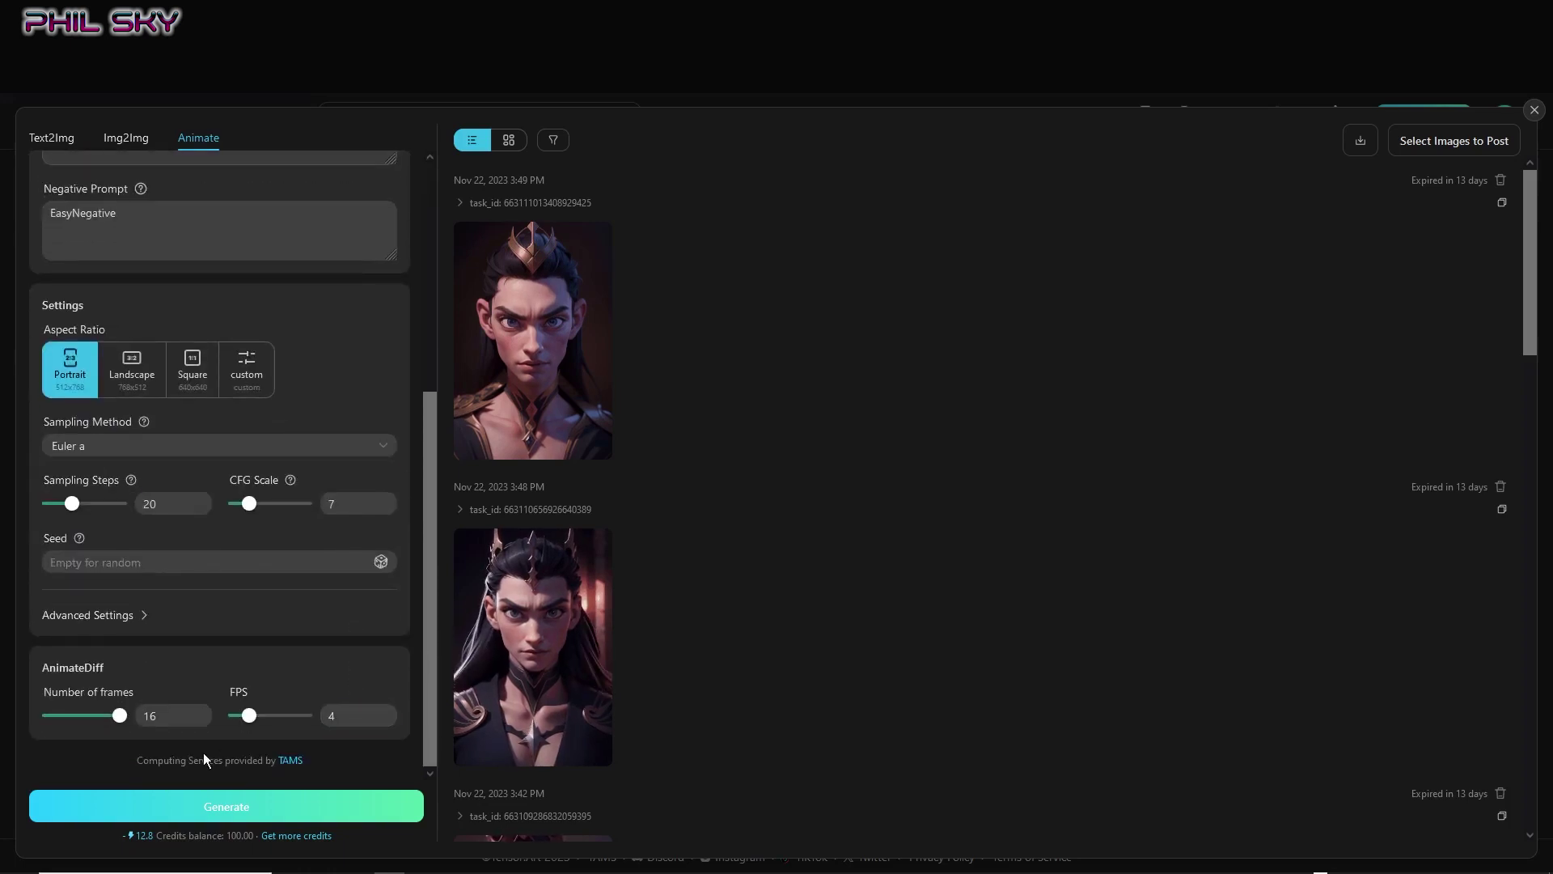
left_click(146, 723)
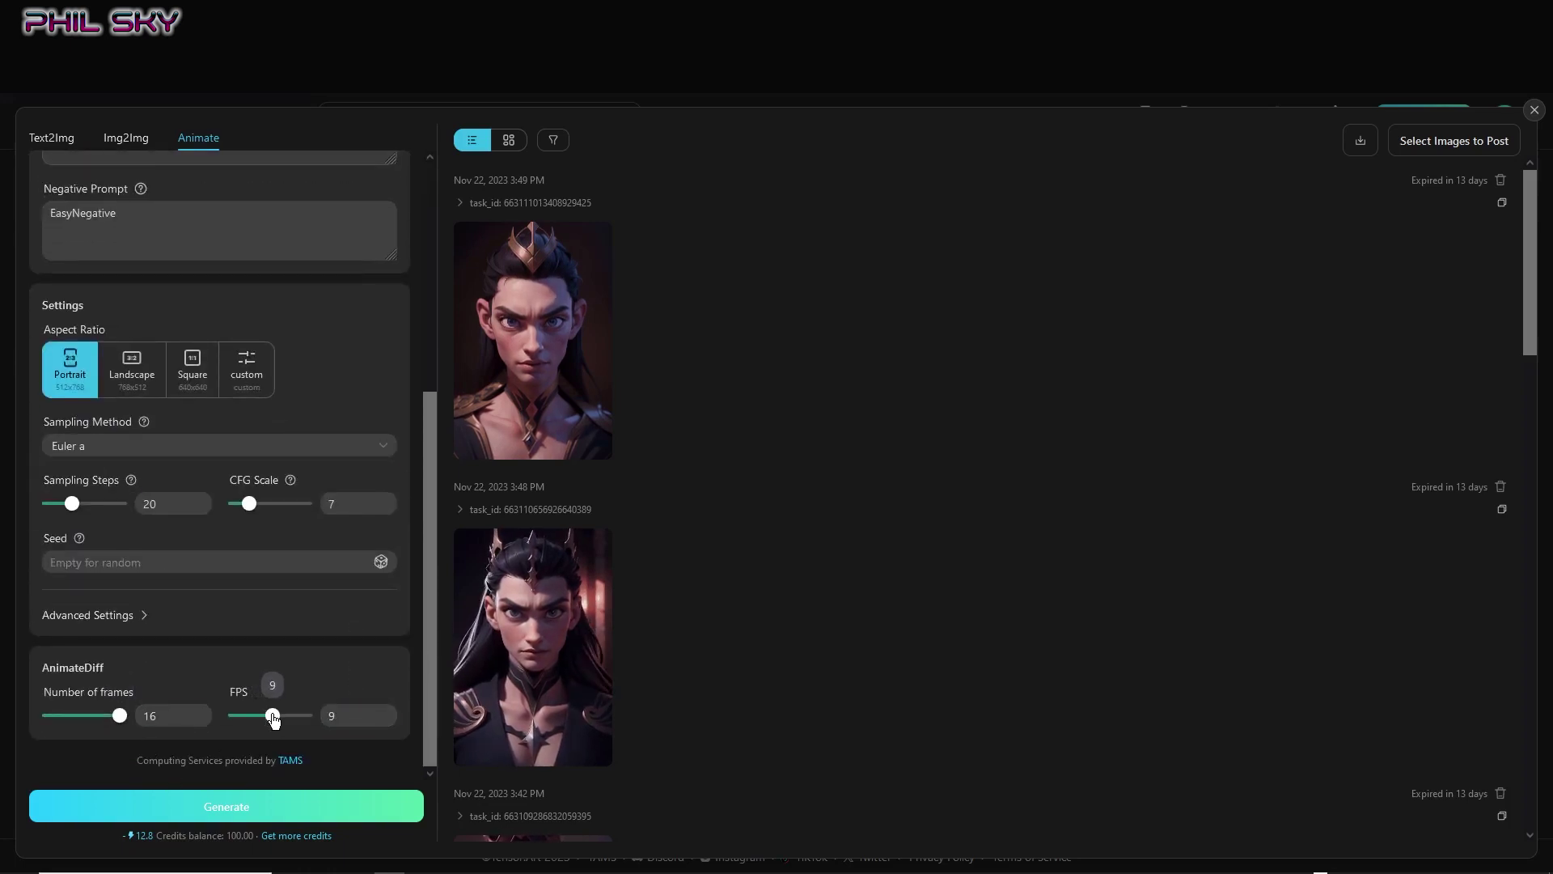
left_click_drag(274, 718, 276, 716)
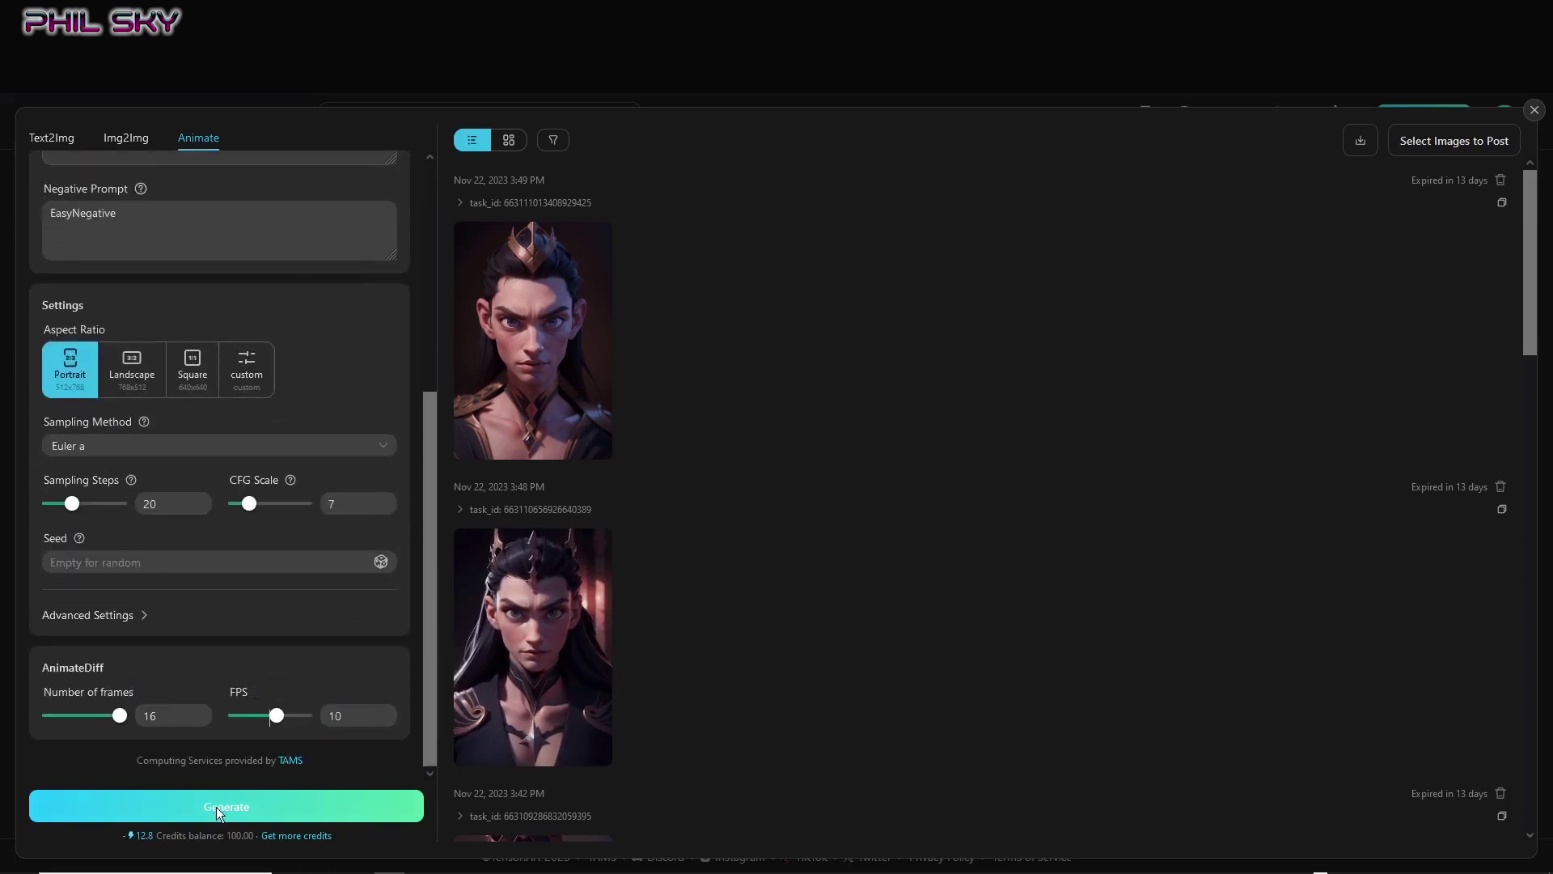